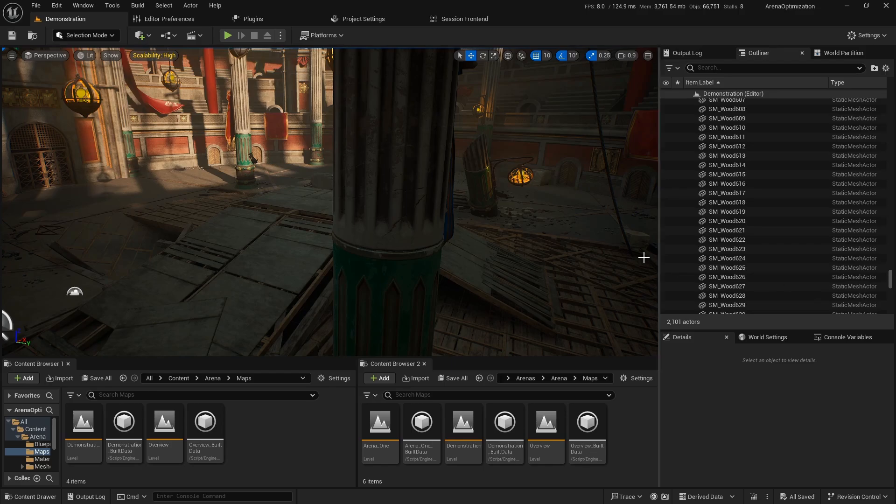
Fly through the Demonstration level to examine the arena floor, wooden platforms, columns and lanterns from several angles.
right_click_drag(551, 270, 640, 278)
key("a")
key("a")
right_click_drag(506, 260, 570, 266)
key("w")
right_click_drag(439, 255, 373, 271)
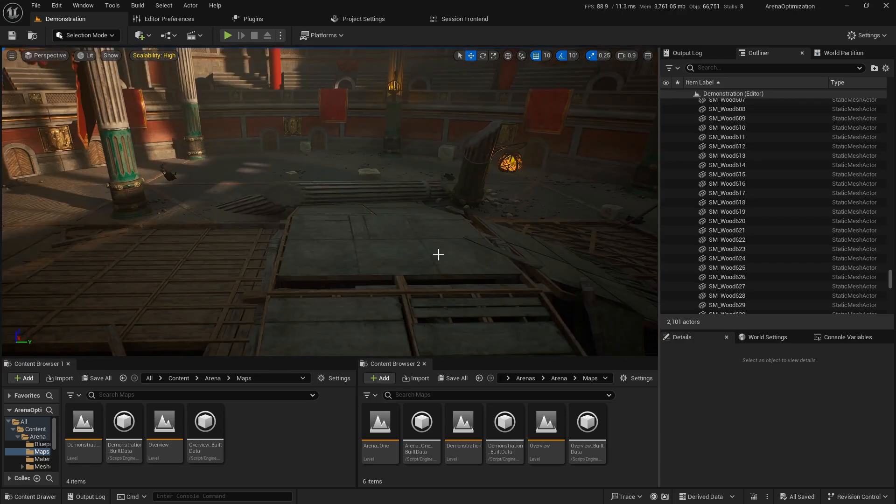
right_click_drag(446, 256, 612, 2)
key("s")
right_click_drag(451, 235, 506, 240)
key("w")
key("s")
key("w")
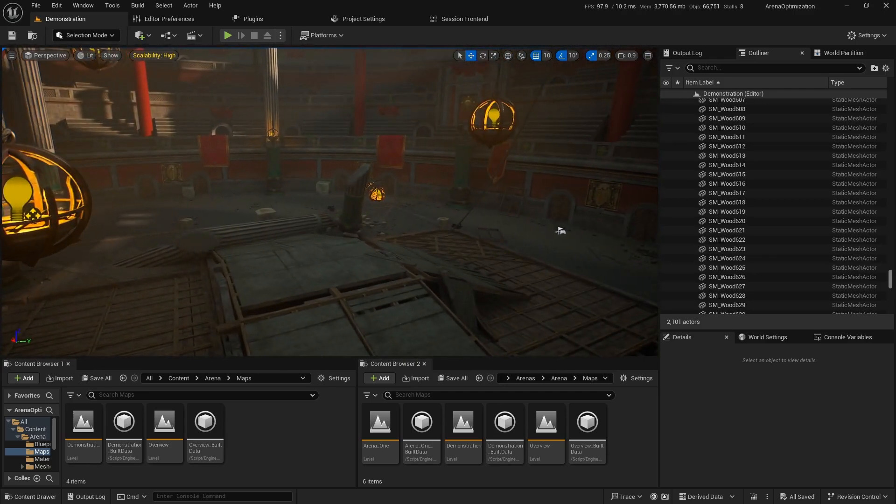
Switch the viewport to the Mesh LOD Coloration view mode.
left_click_drag(890, 278, 887, 112)
right_click_drag(560, 232, 495, 232)
left_click(112, 55)
left_click(86, 55)
mouse_move(140, 193)
left_click(224, 205)
Examine the LOD colours of the whole arena from high outside the building.
right_click_drag(383, 257, 306, 189)
key("w")
scroll(312, 154, "up", 3)
key("s")
key("s")
scroll(318, 169, "up", 2)
key("s")
key("s")
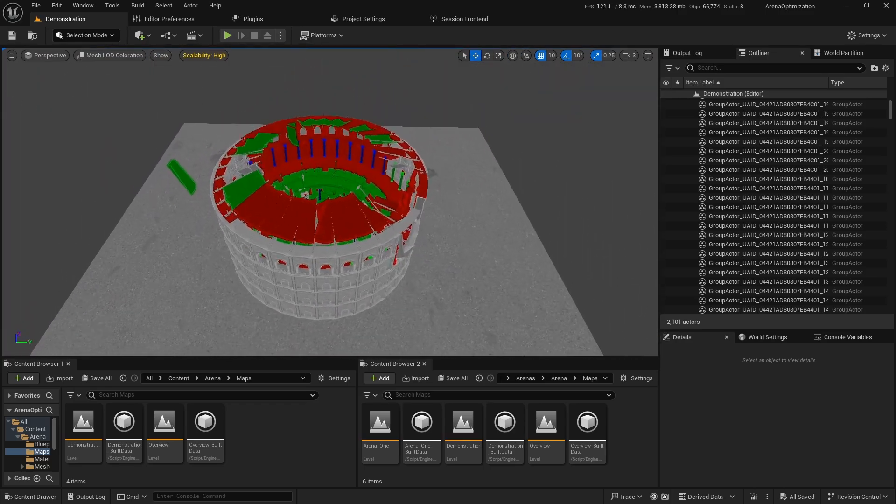
Return the viewport to the Lit view mode and go back inside the arena.
left_click(109, 56)
left_click(110, 93)
key("w")
right_click_drag(196, 149, 506, 229)
key("w")
scroll(233, 173, "down", 1)
key("s")
key("a")
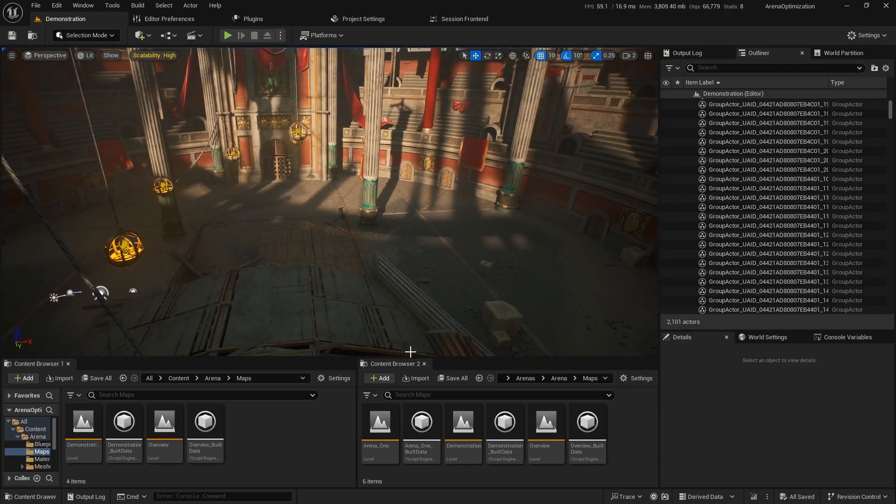
Look through the level's actors, and check the Gladiator Arena Environment asset in the Epic Games Launcher vault before returning to Unreal Editor.
right_click_drag(397, 226, 360, 216)
right_click_drag(412, 245, 412, 245)
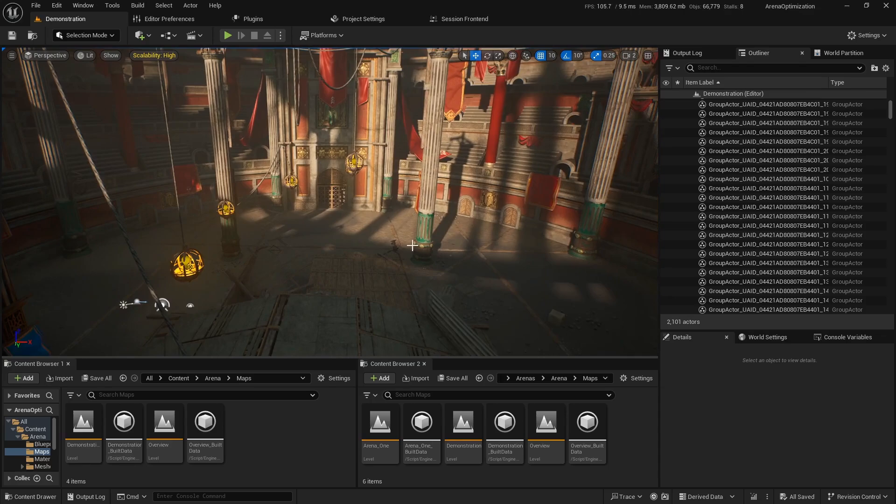
right_click_drag(408, 284, 445, 226)
scroll(744, 227, "down", 15)
right_click_drag(385, 269, 406, 262)
key("alt+Tab")
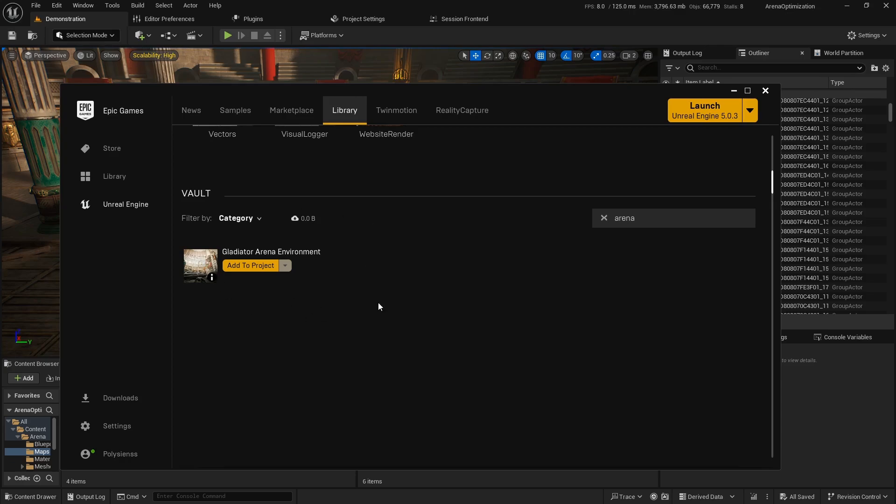
key("alt+Tab")
Examine the frame rate of the Demonstration level from several viewpoints around the arena floor and stands.
right_click_drag(414, 285, 373, 280)
mouse_move(350, 357)
left_mouse_down()
mouse_move(350, 374)
mouse_move(362, 364)
left_mouse_up()
right_click_drag(430, 292, 380, 262)
key("s")
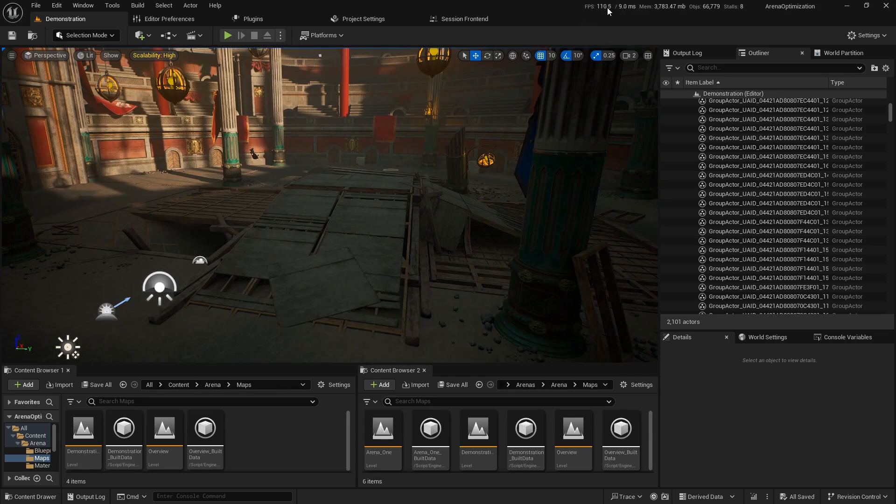
right_click_drag(510, 94, 502, 82)
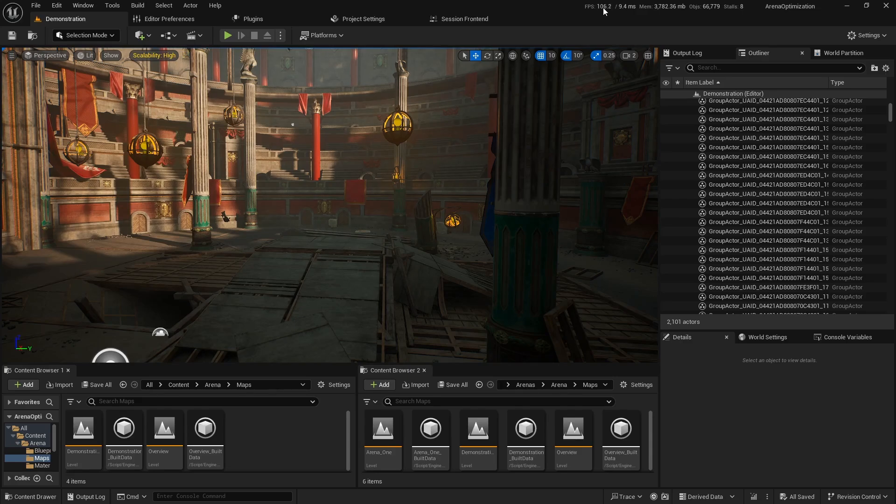
right_click_drag(456, 190, 518, 191)
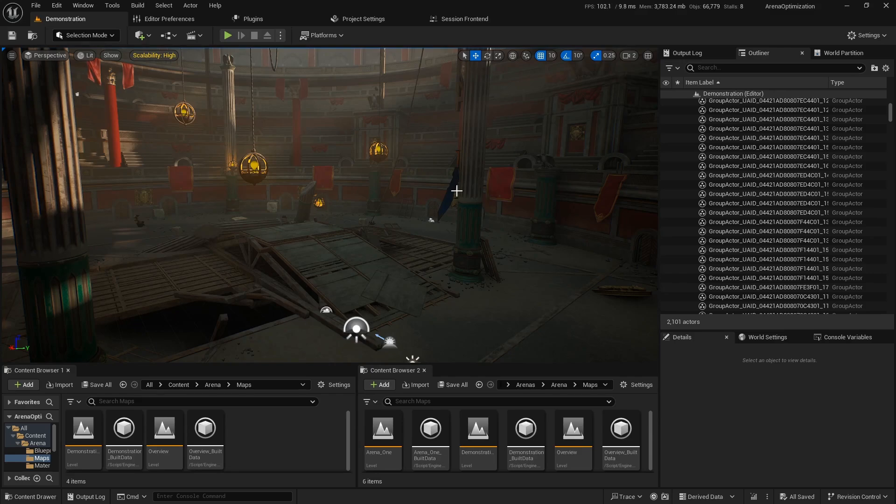
right_click_drag(464, 215, 586, 136)
right_click_drag(475, 229, 405, 284)
scroll(830, 172, "down", 10)
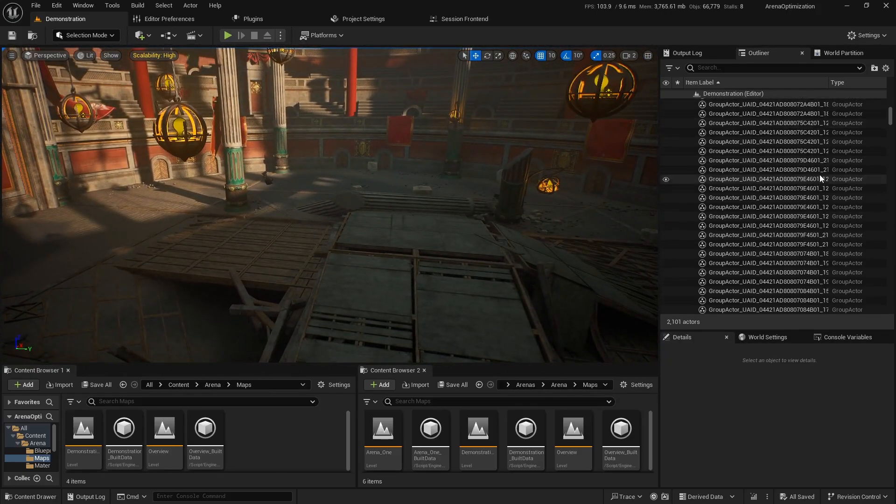
right_click_drag(482, 216, 501, 216)
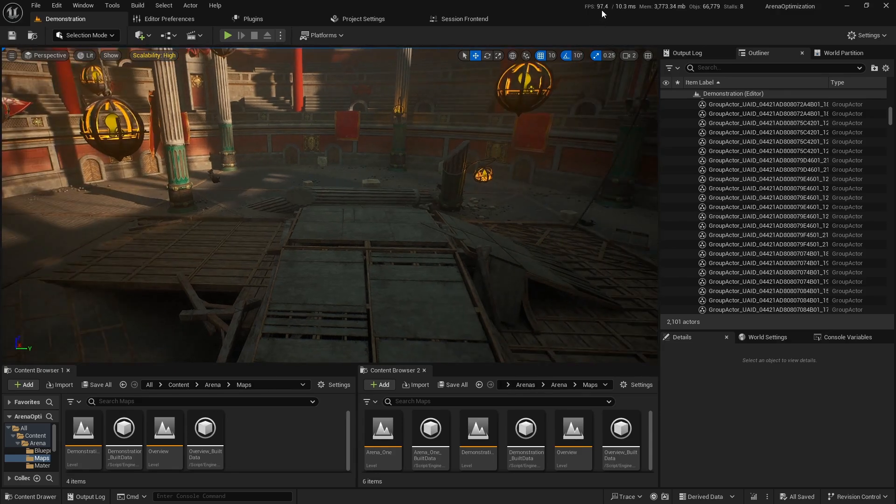
key("s")
right_click_drag(357, 107, 204, 110)
key("w")
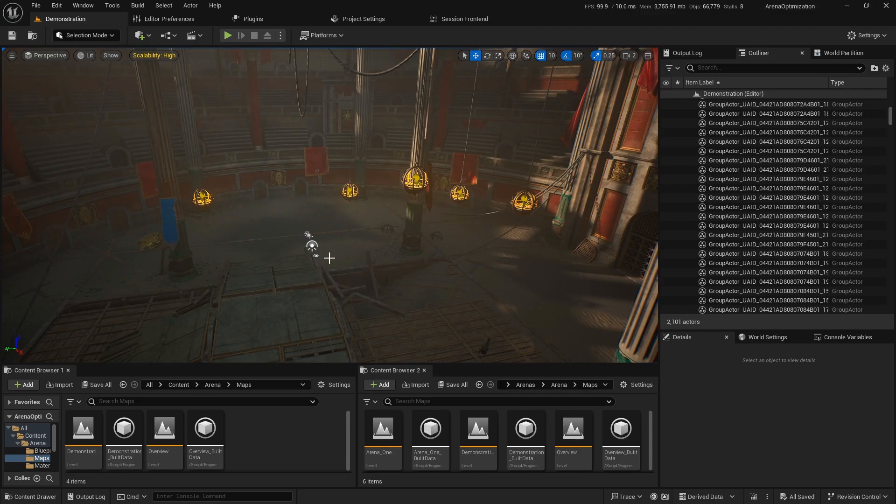
key("s")
mouse_move(326, 257)
right_mouse_down()
mouse_move(340, 262)
mouse_move(323, 265)
right_mouse_up()
Run the console command "stat detailed" to toggle the detailed performance statistics.
left_click(228, 496)
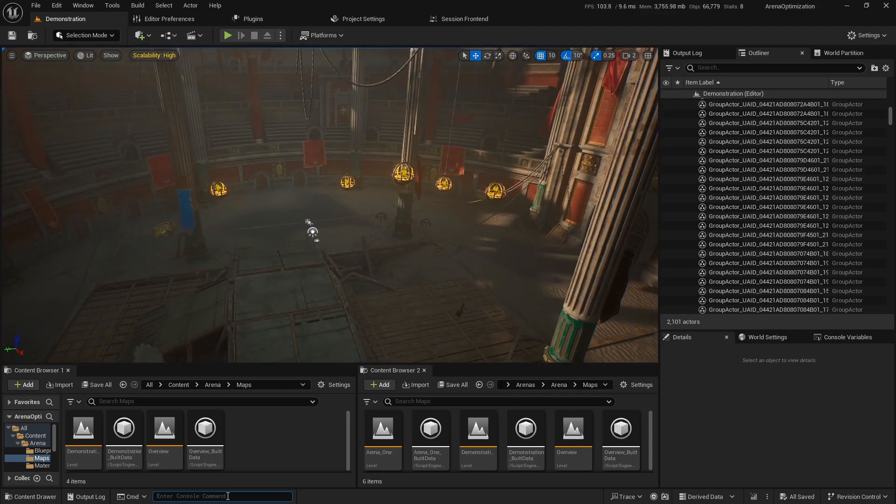
type("stat detailed")
key("Return")
Examine the frame, game, draw and GPU timings while moving around the Demonstration level.
key("w")
mouse_move(322, 243)
right_mouse_down()
mouse_move(276, 271)
mouse_move(320, 250)
right_mouse_up()
key("s")
mouse_move(427, 262)
right_mouse_down()
mouse_move(369, 261)
mouse_move(438, 260)
mouse_move(420, 260)
right_mouse_up()
key("w")
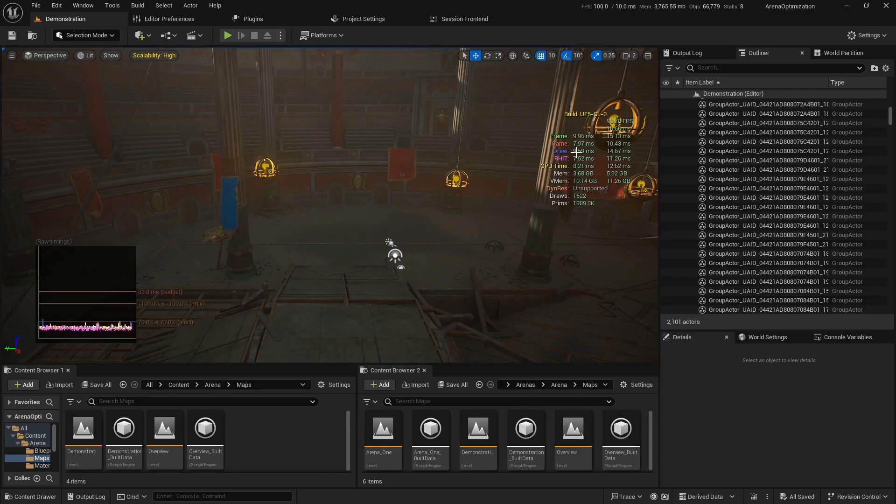
right_click_drag(563, 157, 582, 165)
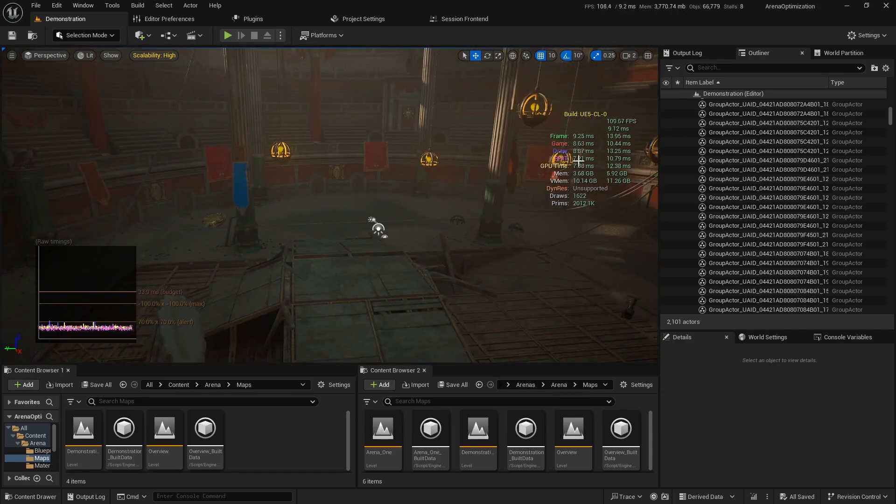
right_click_drag(474, 222, 410, 294)
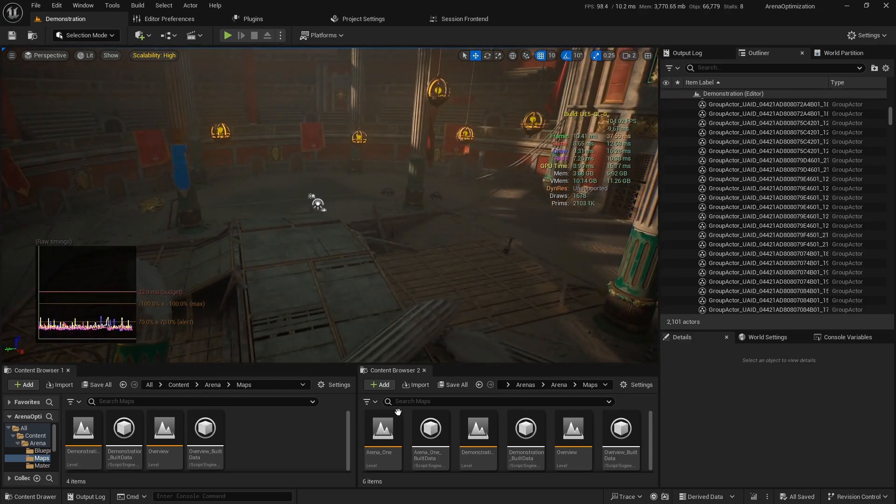
Open the Arena_One level and examine its performance statistics from inside the arena.
double_click(387, 442)
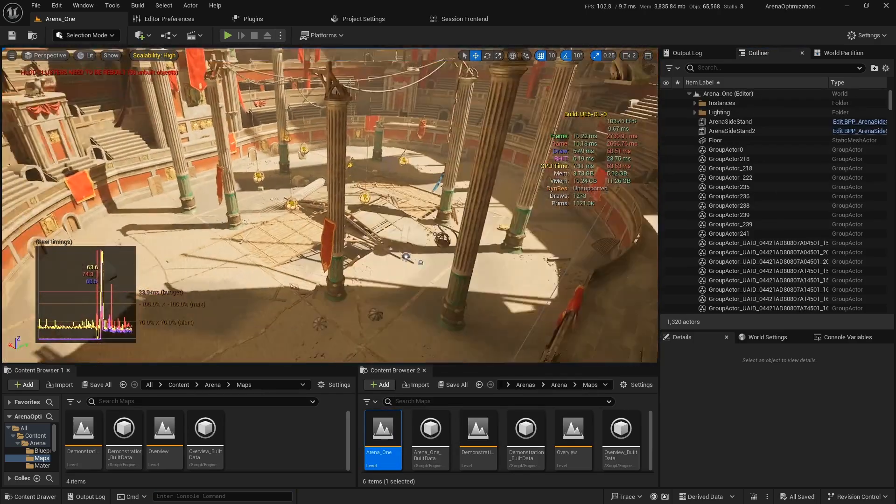
right_click_drag(329, 205, 426, 243)
right_click_drag(421, 250, 422, 251)
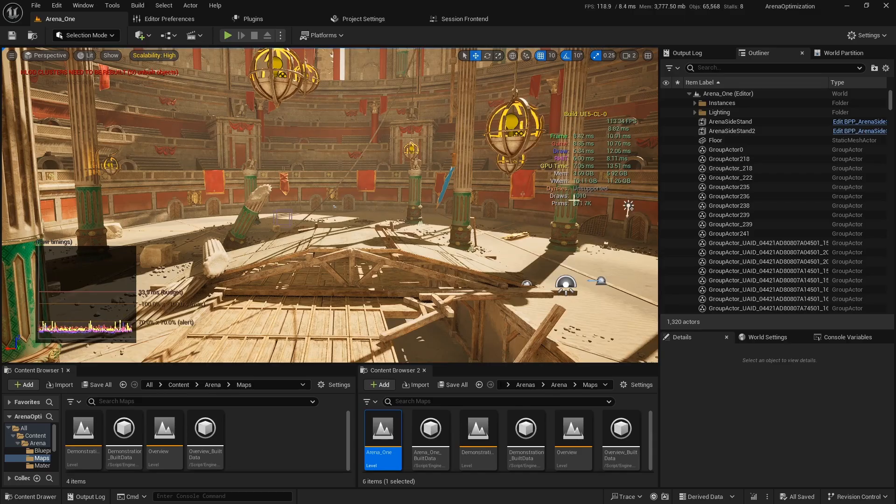
right_click_drag(468, 232, 469, 233)
right_click_drag(425, 255, 425, 255)
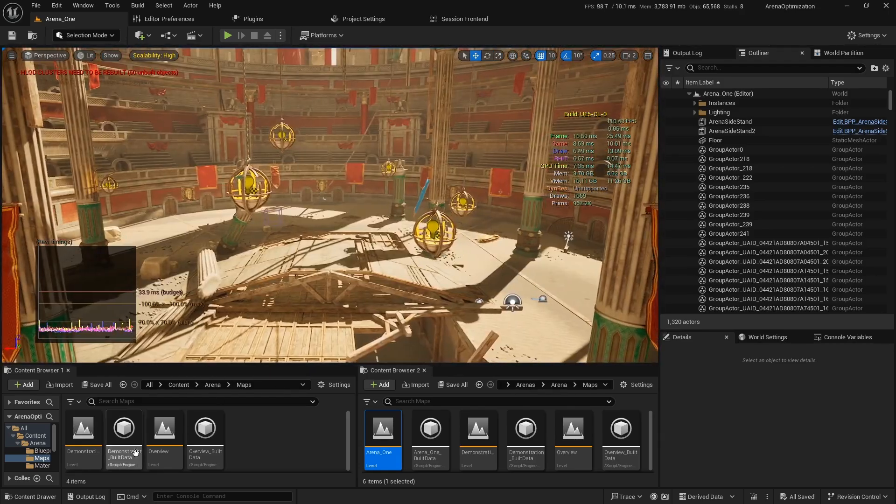
Reopen the Demonstration level from the Content/Arena/Maps folder and examine its draw calls and primitives.
double_click(83, 432)
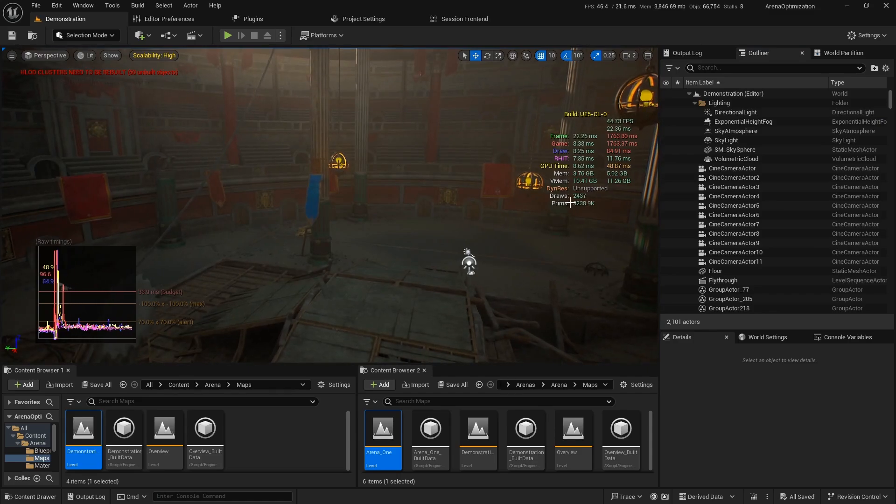
right_click_drag(566, 199, 566, 199)
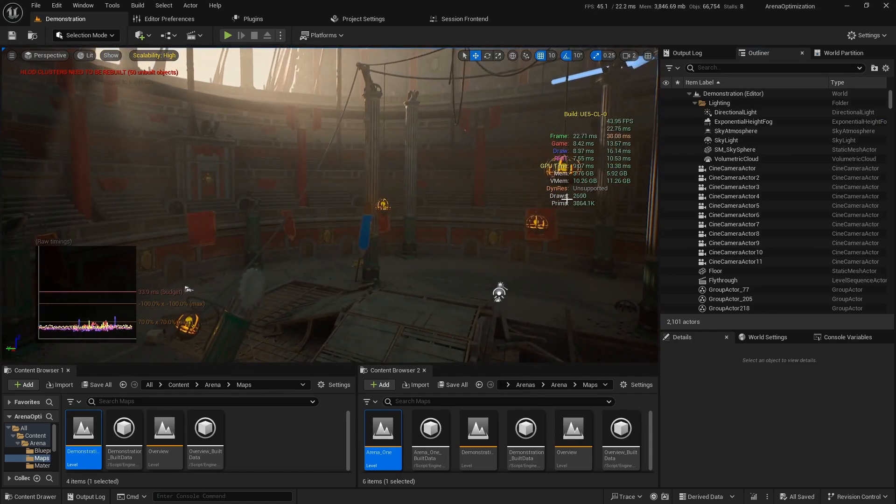
right_click_drag(398, 255, 398, 255)
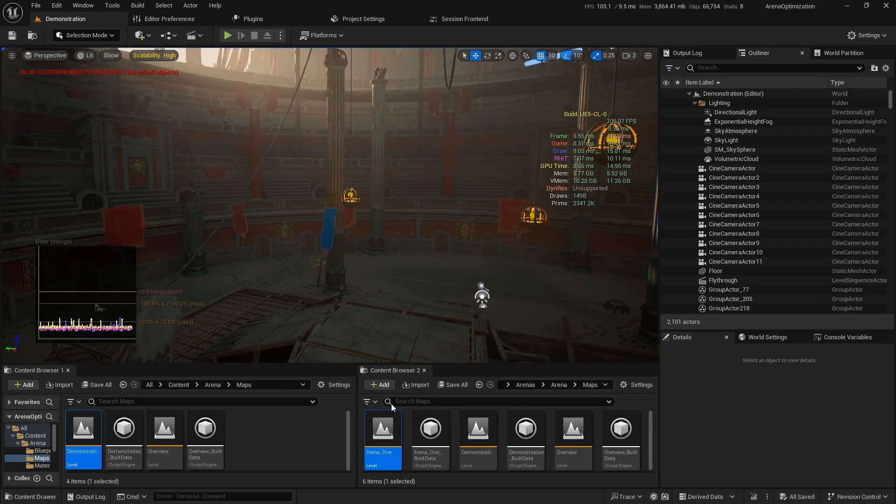
Compare the statistics of Arena_One once more with those of the Demonstration level, ending in Demonstration.
double_click(384, 428)
right_click_drag(567, 232, 520, 236)
double_click(83, 432)
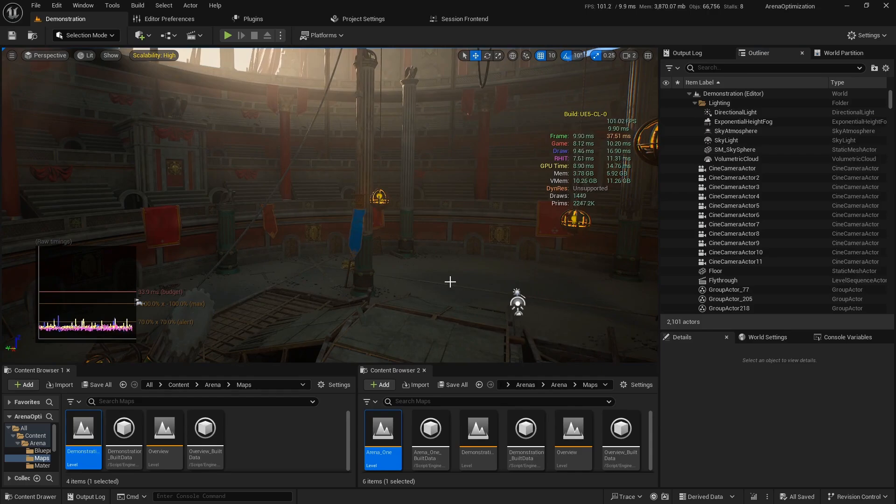
right_click_drag(449, 286, 449, 287)
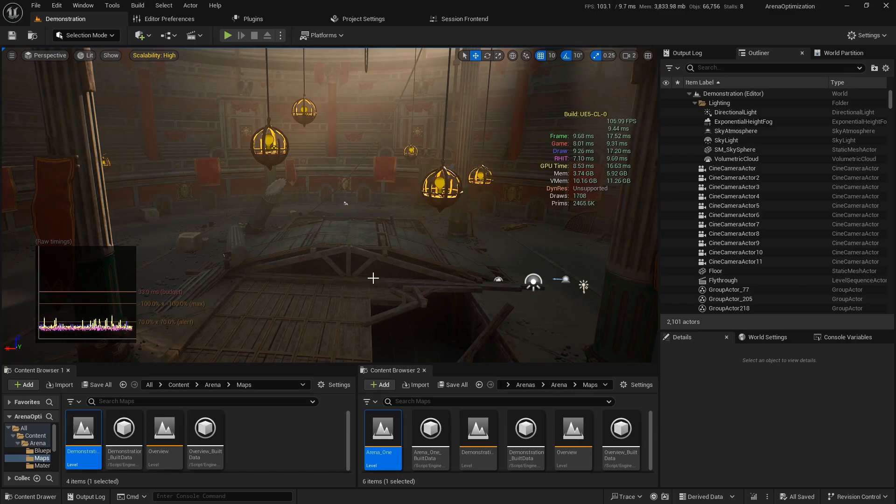
right_click_drag(393, 253, 387, 208)
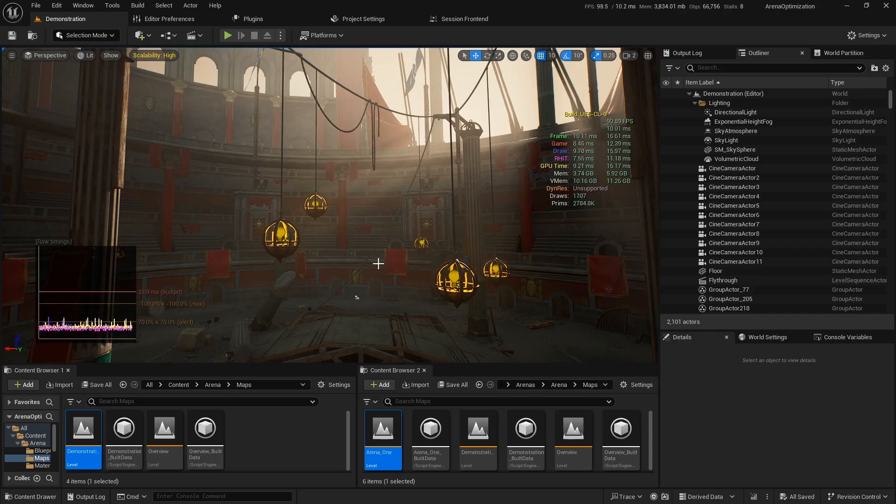
mouse_move(392, 254)
right_mouse_down()
mouse_move(407, 271)
mouse_move(403, 257)
right_mouse_up()
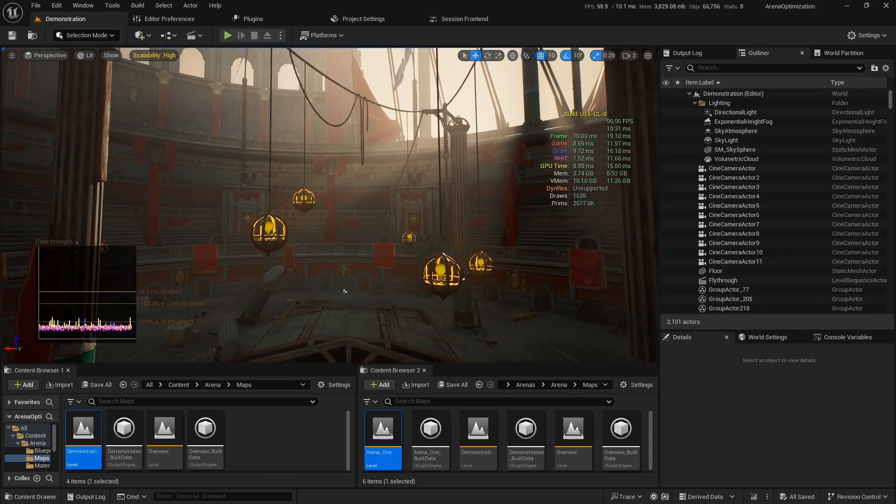
right_click_drag(361, 278, 316, 240)
Show the Demonstration level in the Mesh LOD Coloration view mode and look around the arena.
left_click(81, 55)
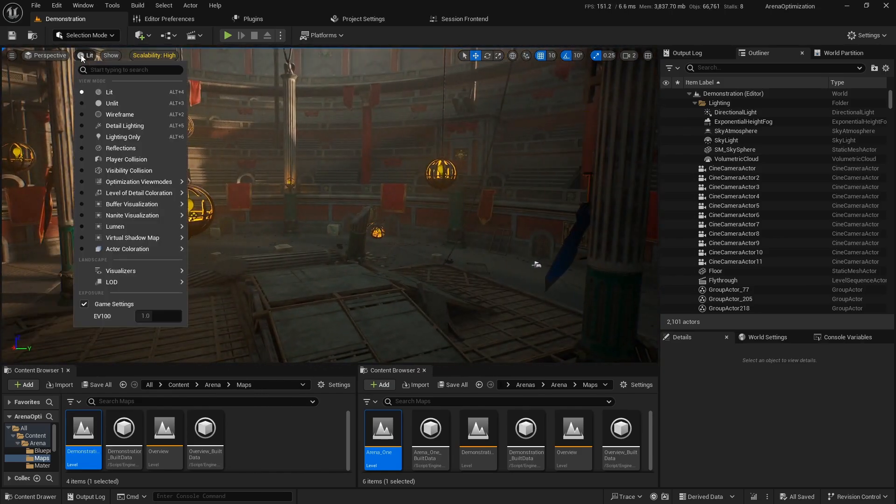
mouse_move(170, 196)
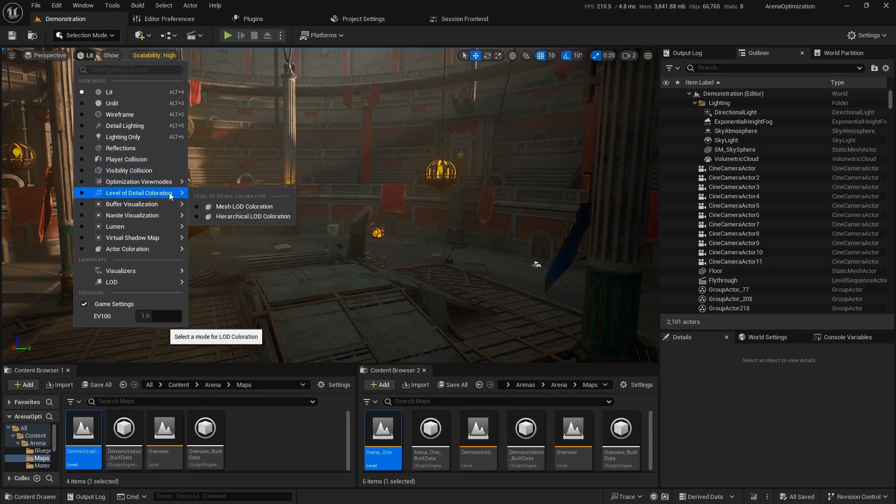
left_click(235, 206)
right_click_drag(298, 242, 396, 163)
right_click_drag(327, 205, 389, 199)
Open the Arena_One level and examine the LOD colours of its columns, gate and stands.
double_click(388, 449)
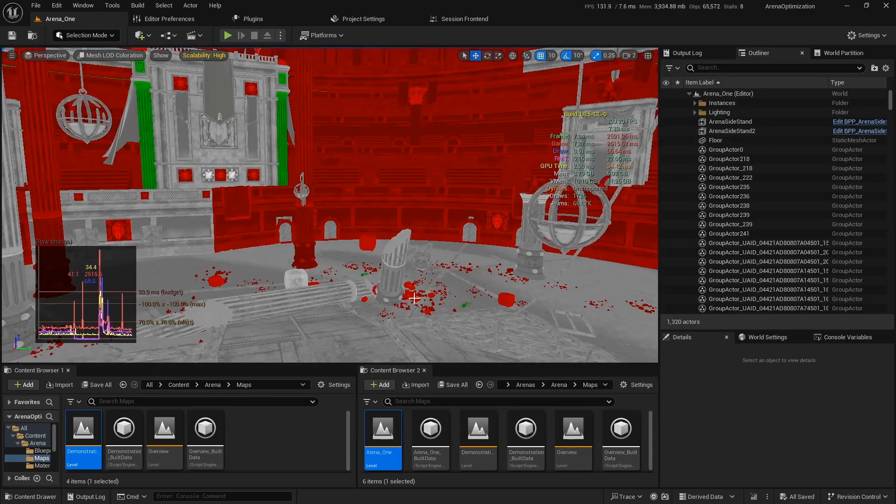
right_click_drag(414, 297, 275, 262)
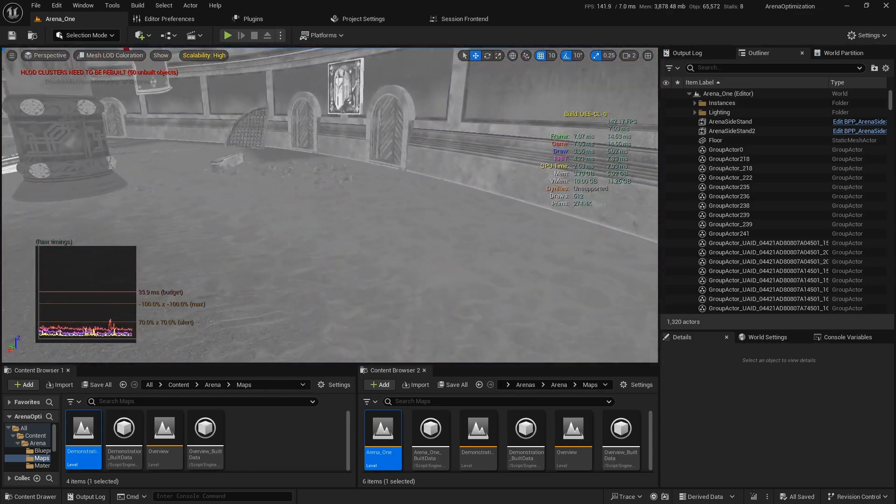
right_click_drag(330, 205, 210, 187)
right_click_drag(516, 182, 509, 159)
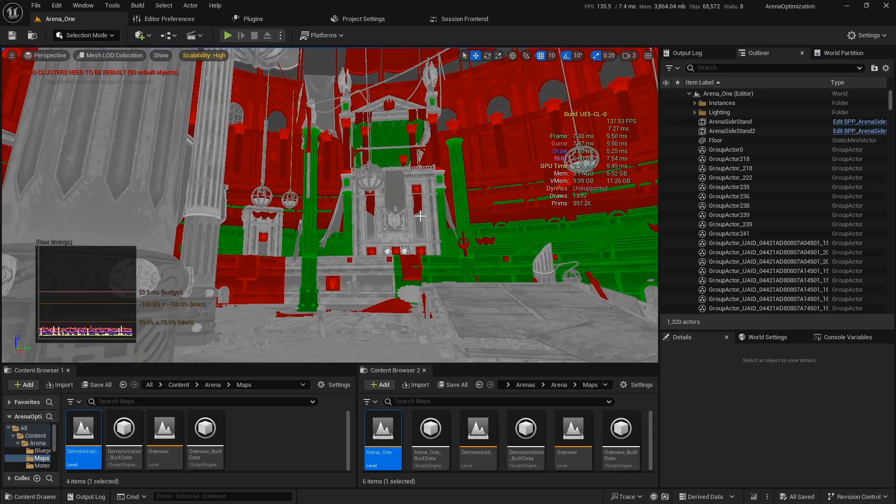
right_click_drag(580, 201, 600, 218)
right_click_drag(378, 165, 392, 165)
Move closer to and farther from the arena's gate and stands to examine how the mesh LODs switch with distance.
key("w")
right_click_drag(399, 242, 396, 224)
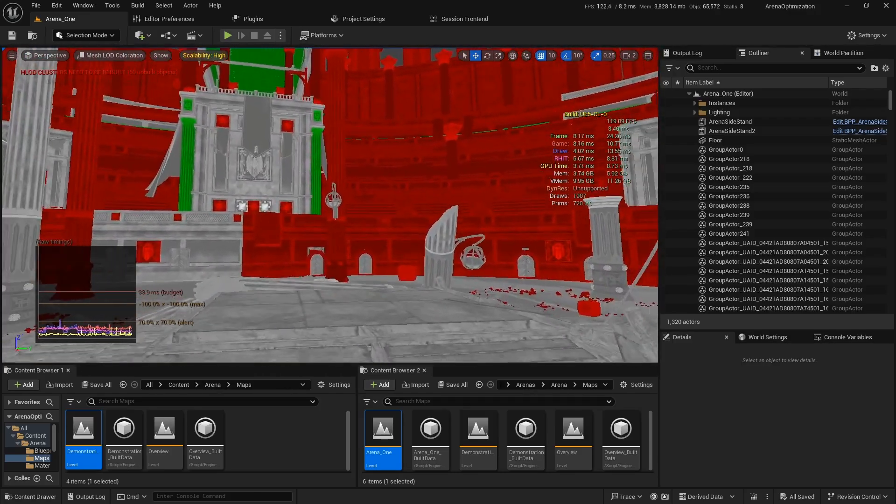
key("s")
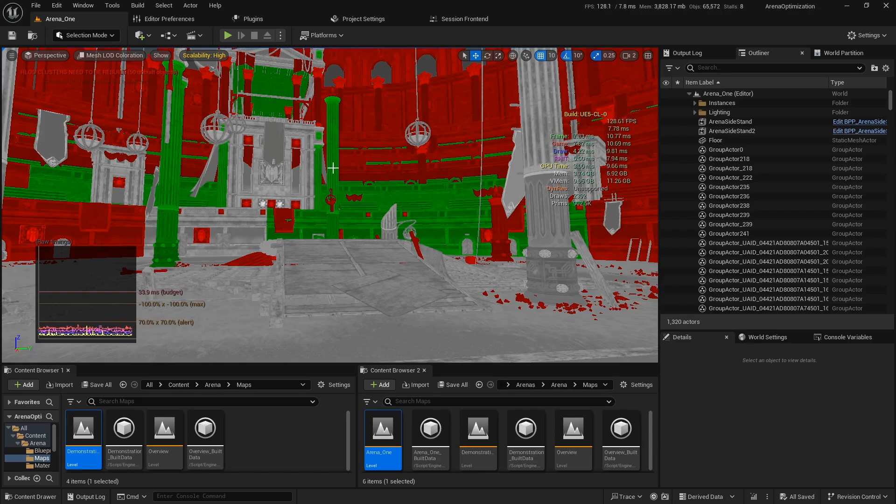
right_click_drag(333, 168, 326, 168)
key("w")
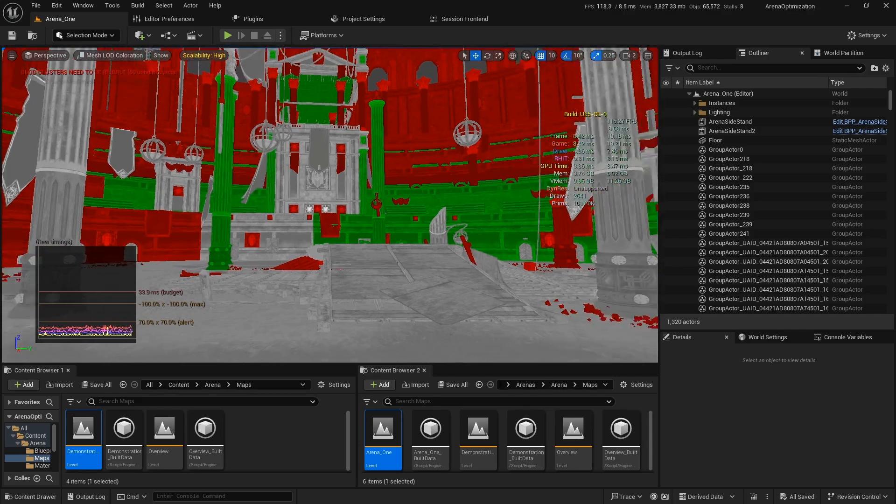
key("s")
right_click_drag(330, 205, 337, 186)
key("w")
key("s")
key("w")
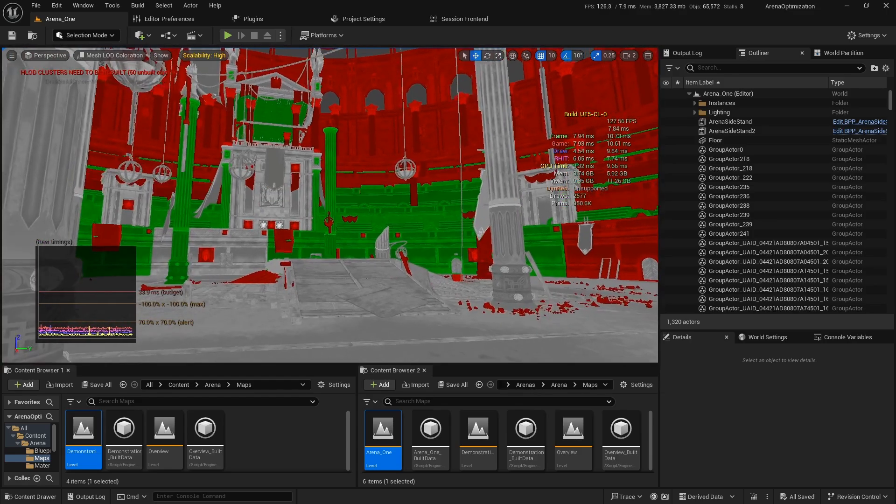
Look around the Arena_One level to examine its gate, columns, wooden floor and stands from different viewpoints.
key("s")
right_click_drag(330, 205, 448, 186)
key("w")
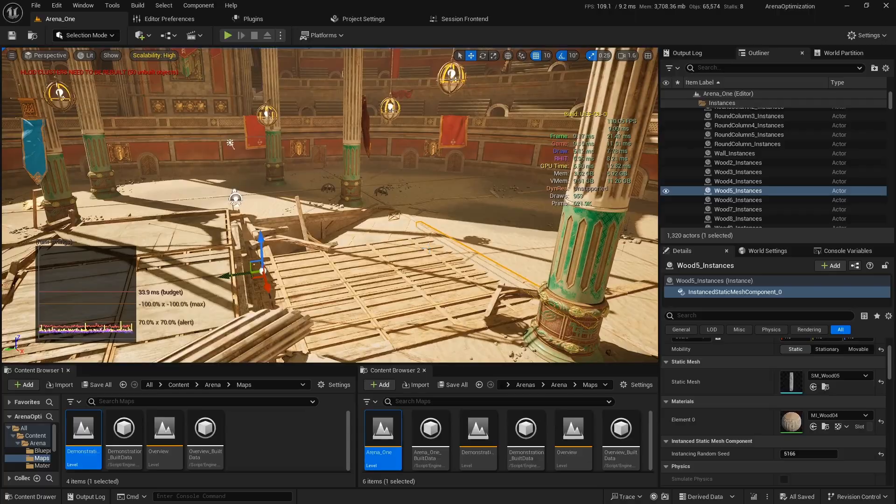
key("w")
right_click_drag(427, 248, 154, 205)
key("w")
Open the Demonstration level and toggle the viewport's performance displays with the console commands stat unitgraph and stat unit.
double_click(72, 443)
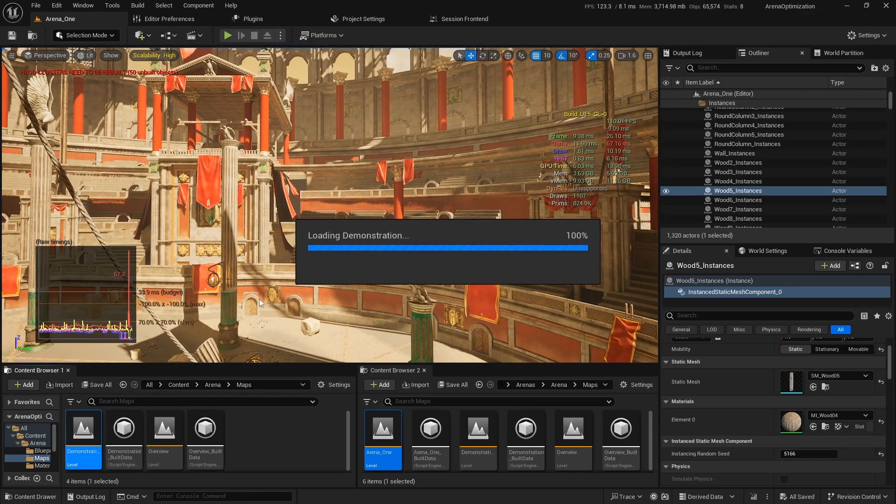
left_click(204, 497)
type("stat unitgraph")
key("Return")
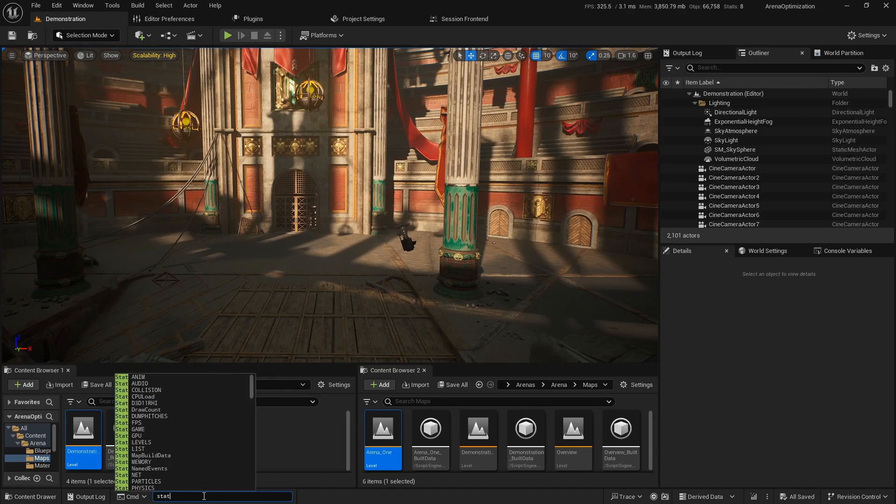
type("unit")
key("Return")
Check which engine stat options are enabled for the viewport and look around the Demonstration arena.
right_click_drag(346, 265, 294, 267)
left_click(11, 56)
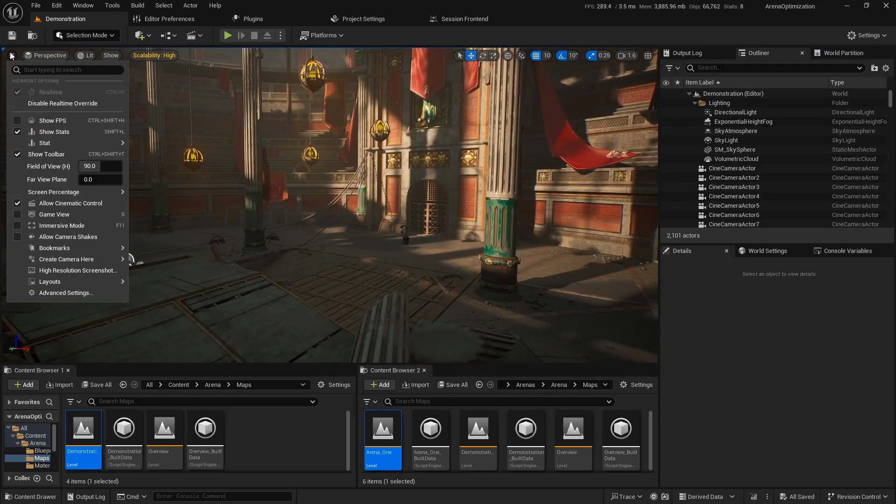
mouse_move(76, 141)
mouse_move(156, 155)
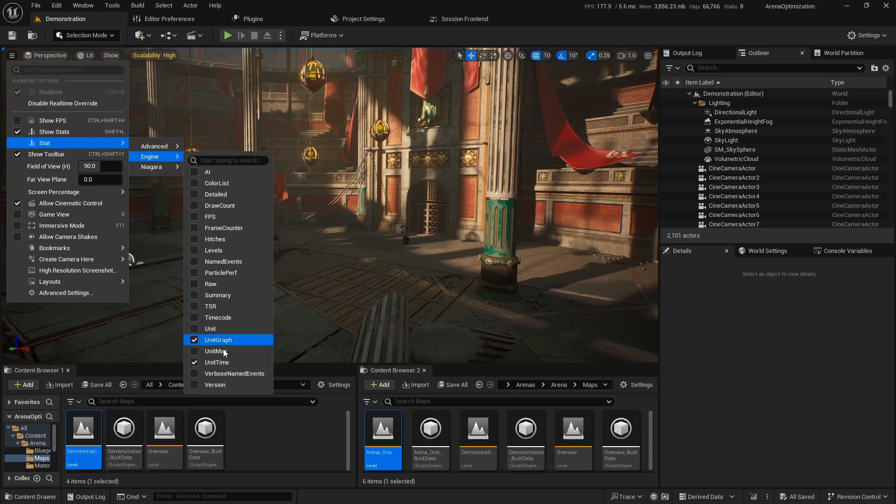
left_click(263, 496)
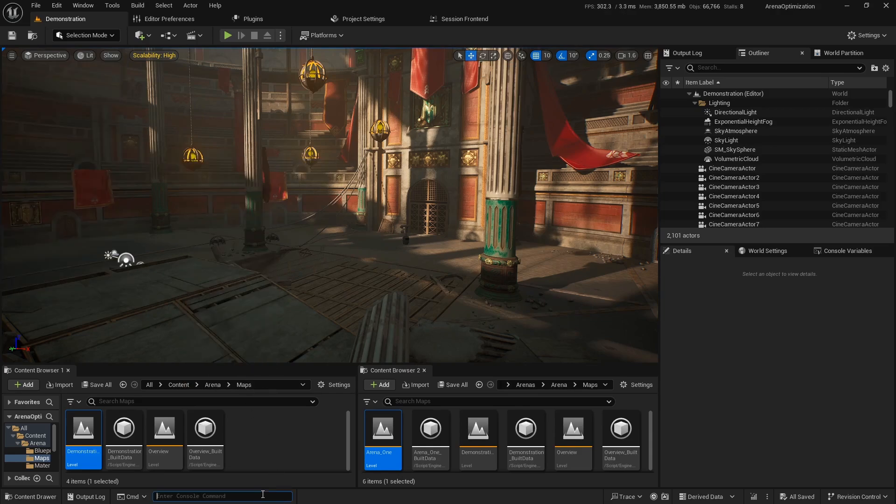
left_click(286, 451)
right_click_drag(307, 263, 258, 264)
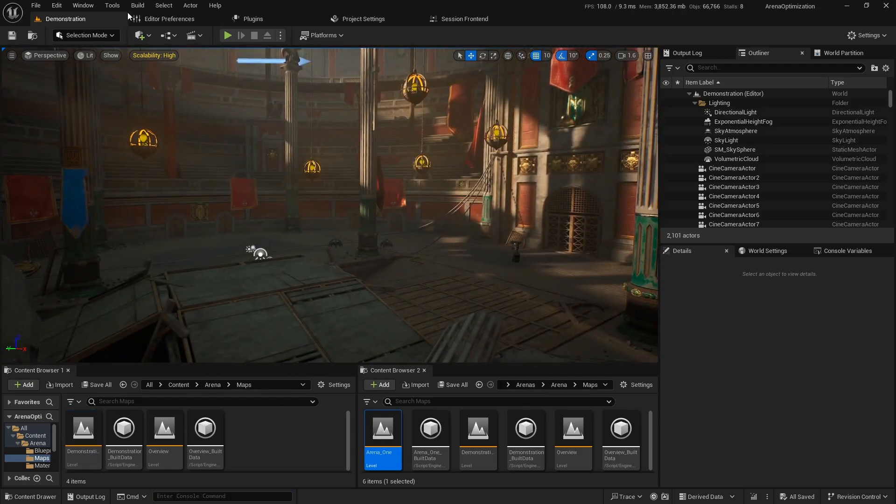
right_click_drag(402, 209, 446, 224)
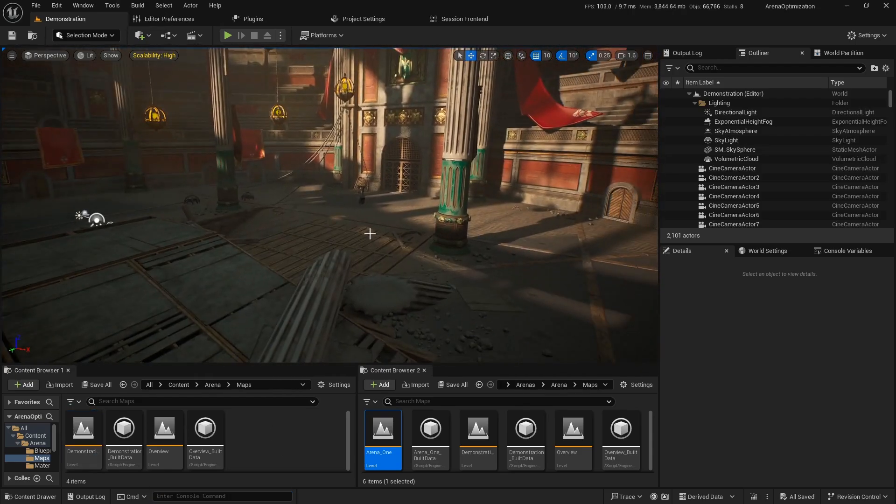
Open the Statistics audit window for the level and enlarge it over the viewport.
left_click(112, 5)
mouse_move(194, 239)
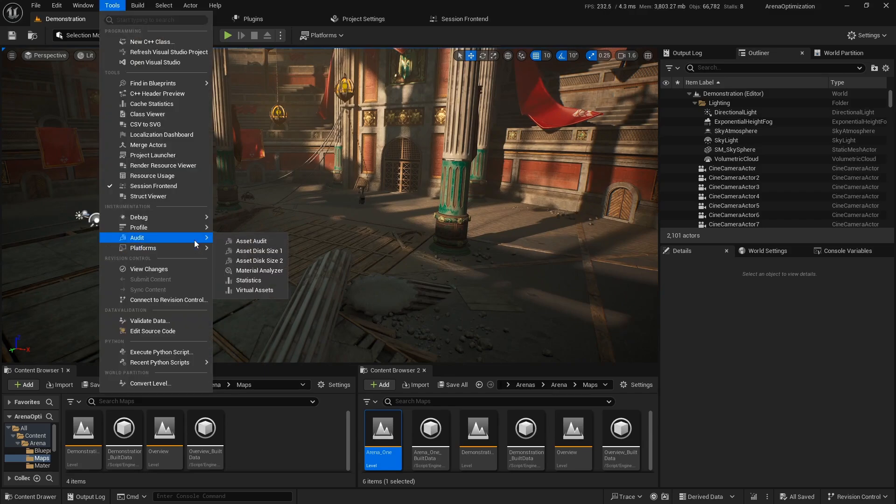
left_click(264, 281)
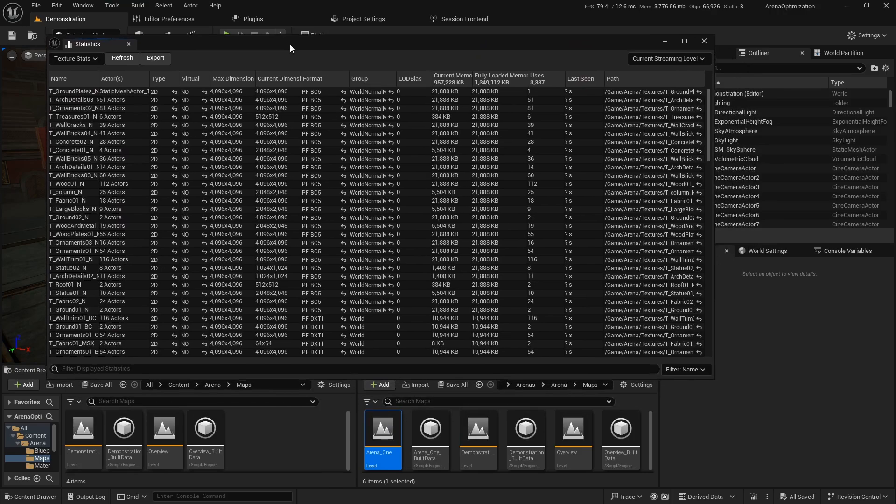
left_click_drag(290, 46, 272, 25)
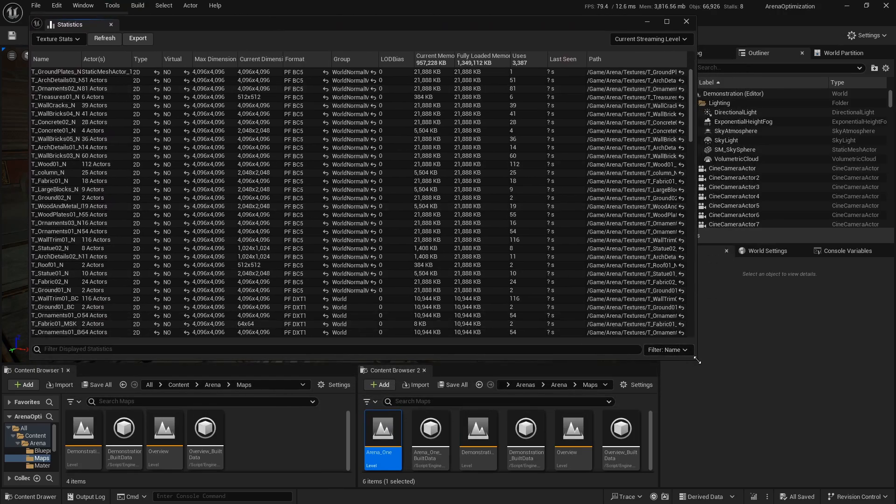
left_click_drag(696, 360, 784, 429)
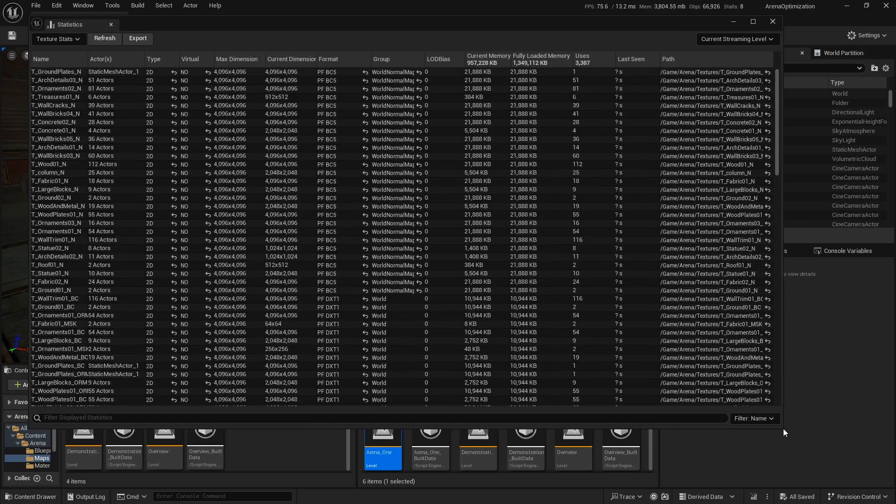
Show the Primitive Stats and sort the level's meshes by Count in descending order.
left_click(58, 39)
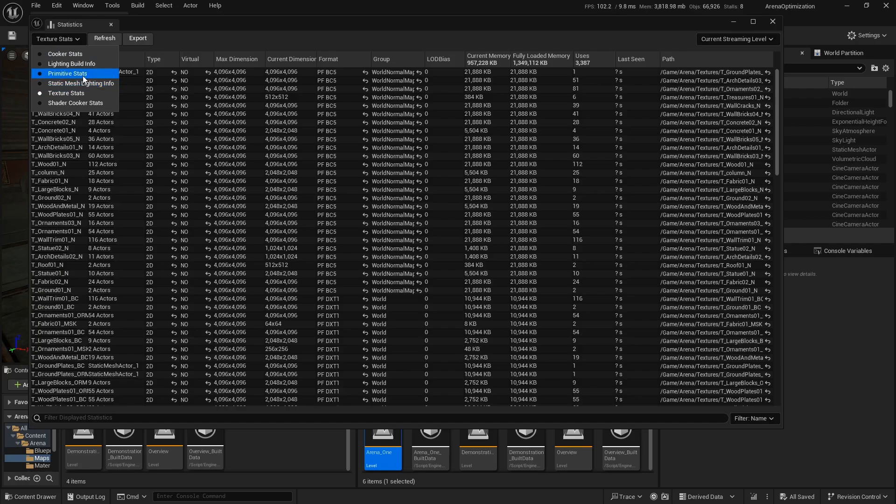
key("Escape")
left_click_drag(255, 24, 296, 108)
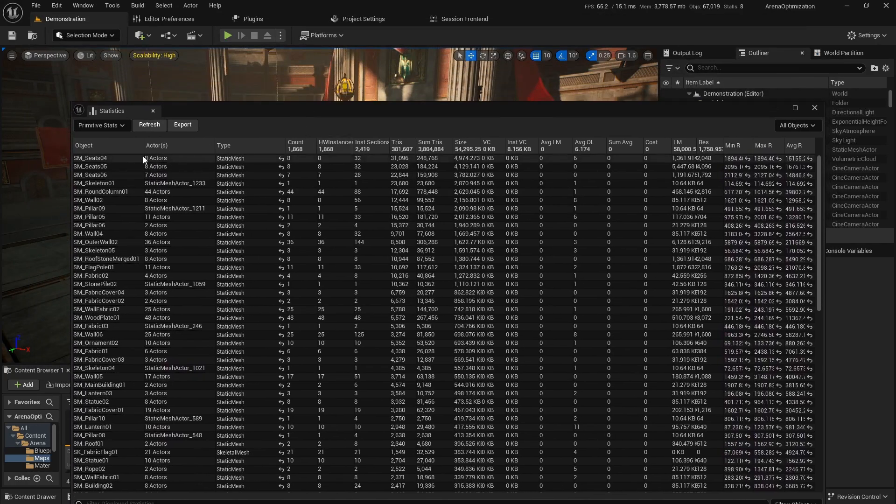
left_click(166, 145)
left_click(306, 145)
left_click(305, 145)
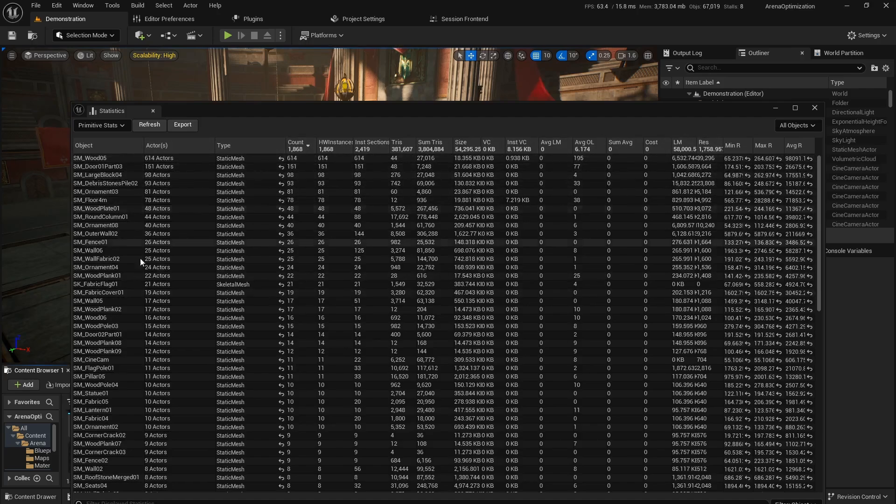
Show the Texture Stats sorted by Max Dimension and examine the sizes of the 4,096x4,096 and smaller textures.
left_click(101, 125)
left_click(117, 180)
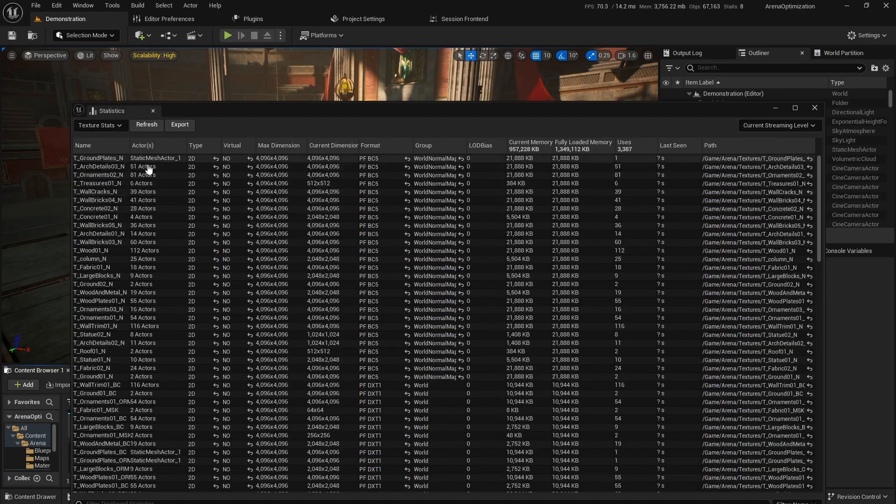
left_click(288, 145)
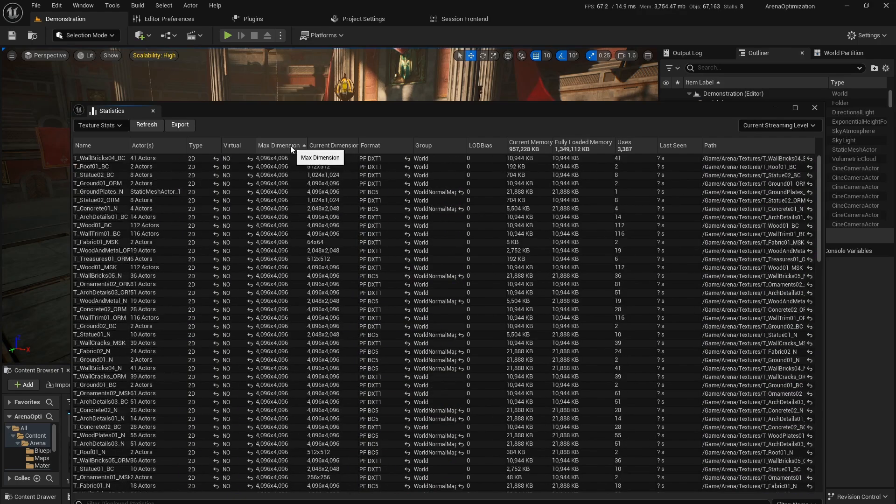
left_click(291, 145)
scroll(290, 210, "down", 12)
scroll(291, 228, "up", 8)
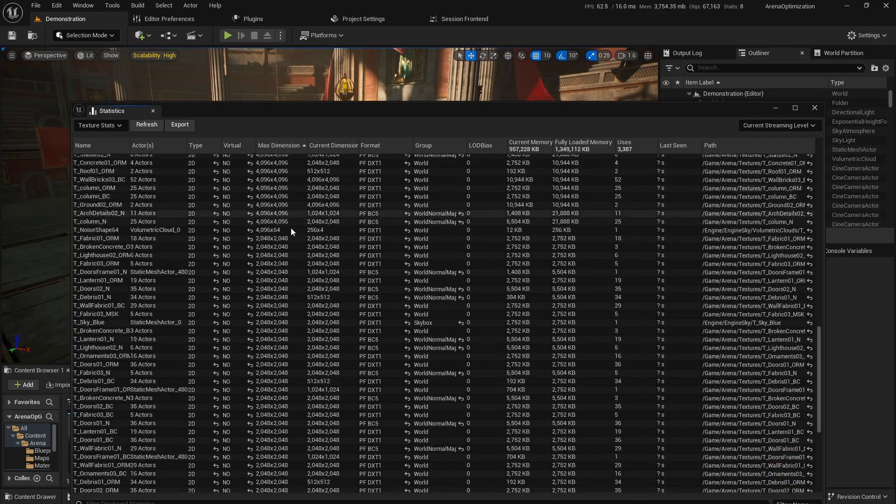
scroll(291, 228, "up", 9)
left_click(279, 168)
left_click(278, 177)
left_click(278, 186)
Move the Statistics window clear of the scene and examine the arena's columns, upper arches and roof from inside.
left_click_drag(314, 109, 285, 399)
key("w")
right_click_drag(322, 224, 299, 262)
scroll(467, 239, "down", 4)
scroll(322, 228, "up", 1)
scroll(326, 248, "up", 2)
scroll(325, 189, "up", 2)
scroll(322, 219, "down", 3)
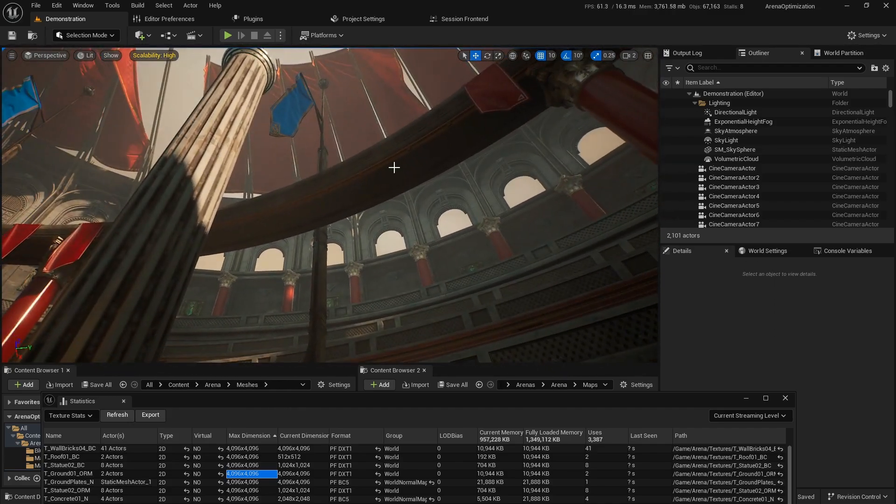
Select the large curved beam above the stands and examine it and the surrounding surfaces from several angles.
left_click(393, 208)
right_click_drag(412, 235, 423, 338)
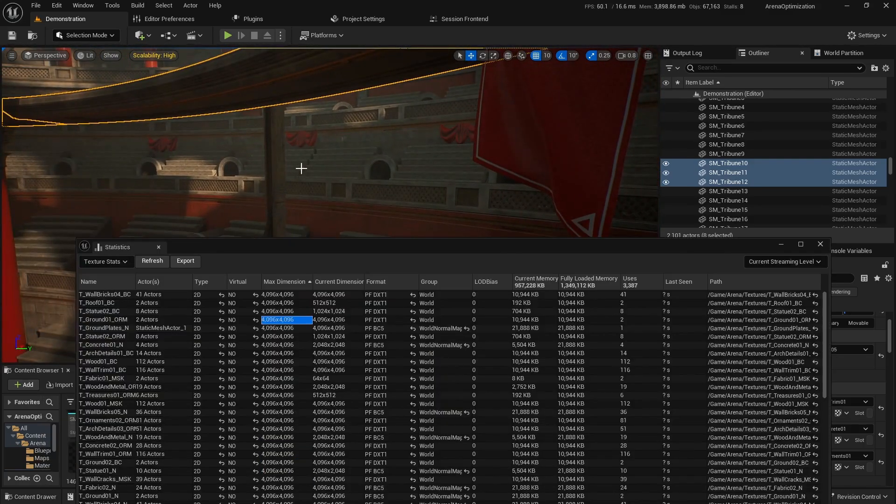
right_click_drag(300, 168, 300, 158)
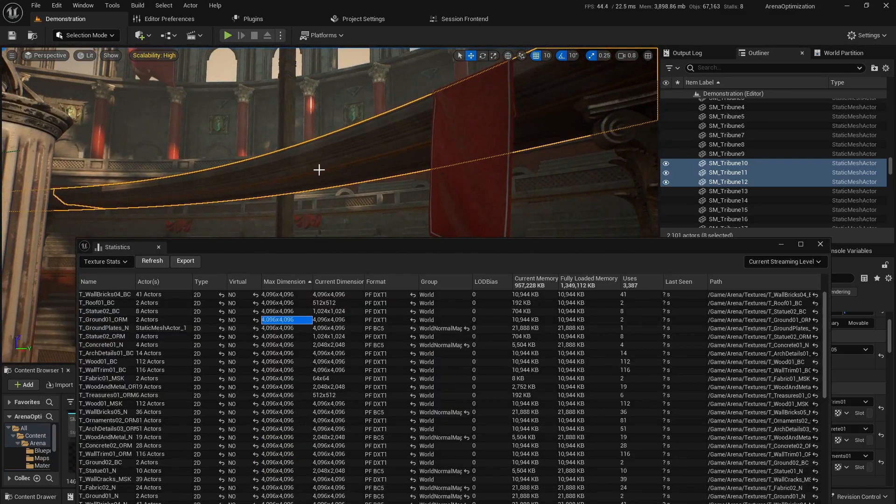
right_click_drag(367, 184, 367, 183)
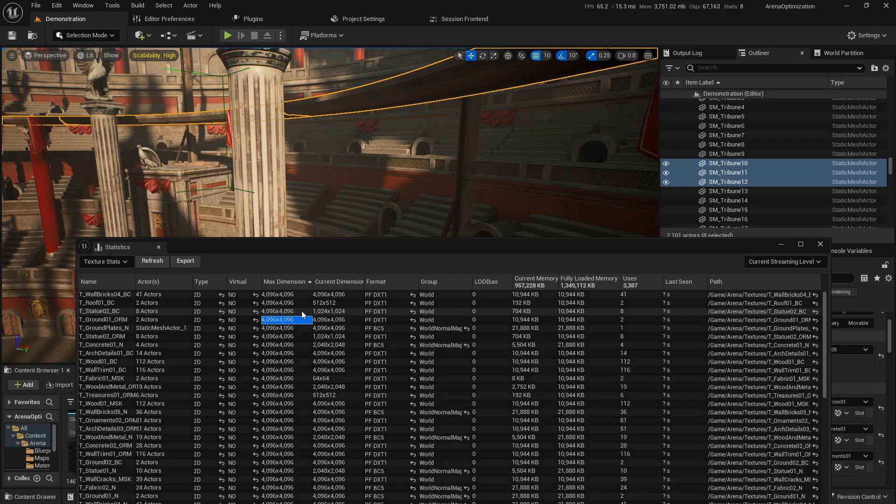
right_click_drag(376, 185, 376, 185)
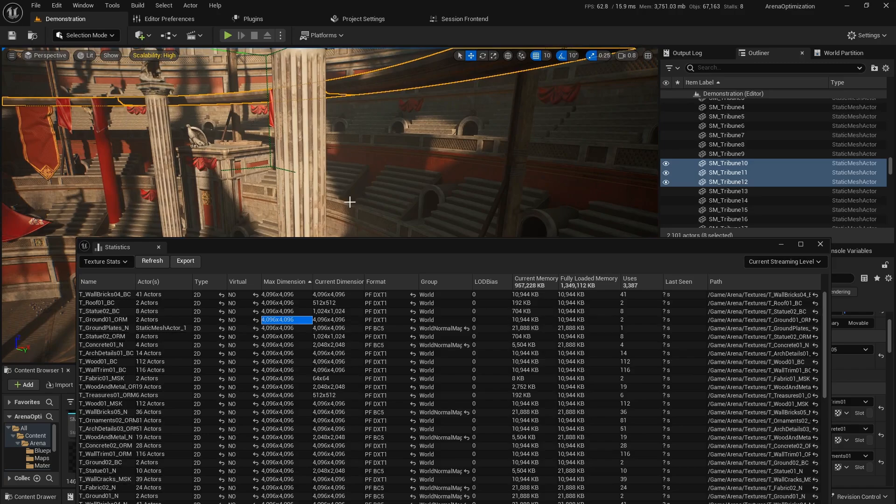
Locate the T_WallBricks04_BC texture from the Texture Stats list and open it in the texture editor.
double_click(177, 317)
left_click_drag(260, 245, 476, 204)
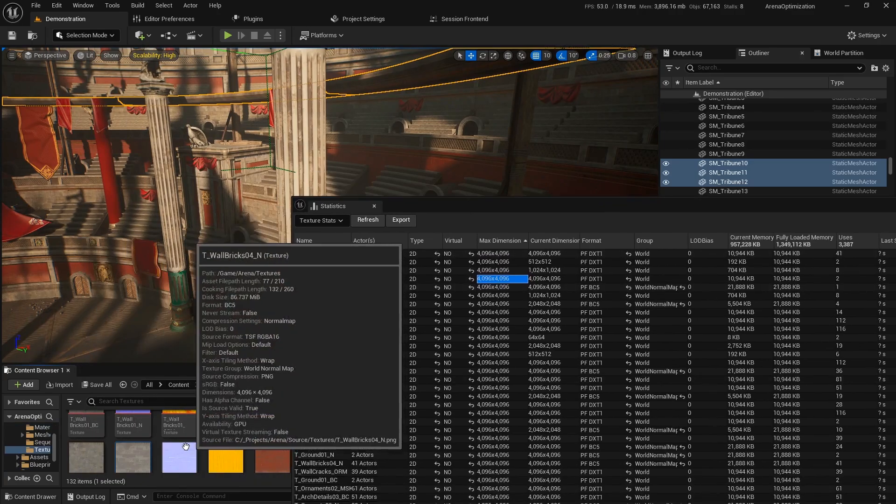
double_click(136, 449)
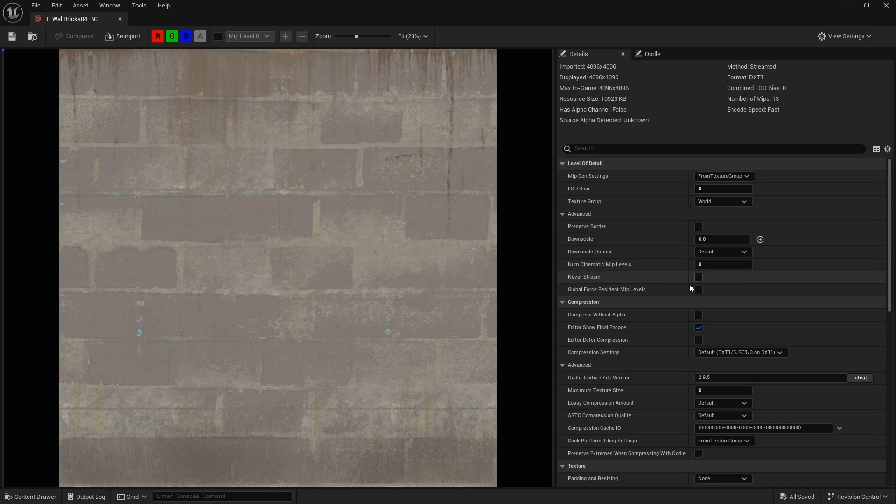
Examine the texture's level of detail, compression and adjustment settings, including the platform overrides available for Downscale.
scroll(715, 318, "down", 3)
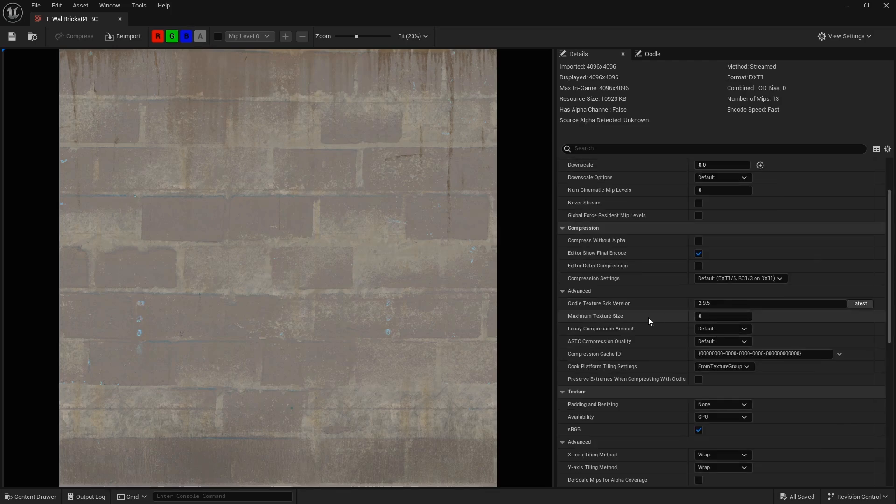
scroll(642, 351, "up", 3)
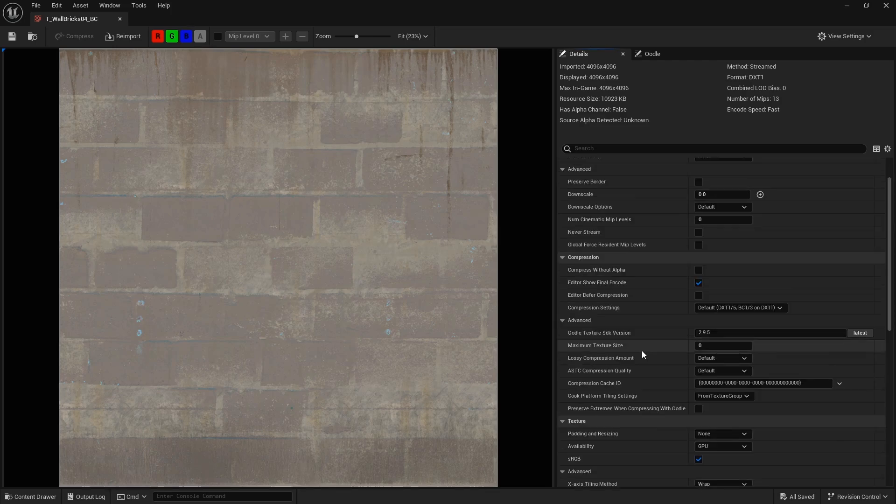
left_click(760, 239)
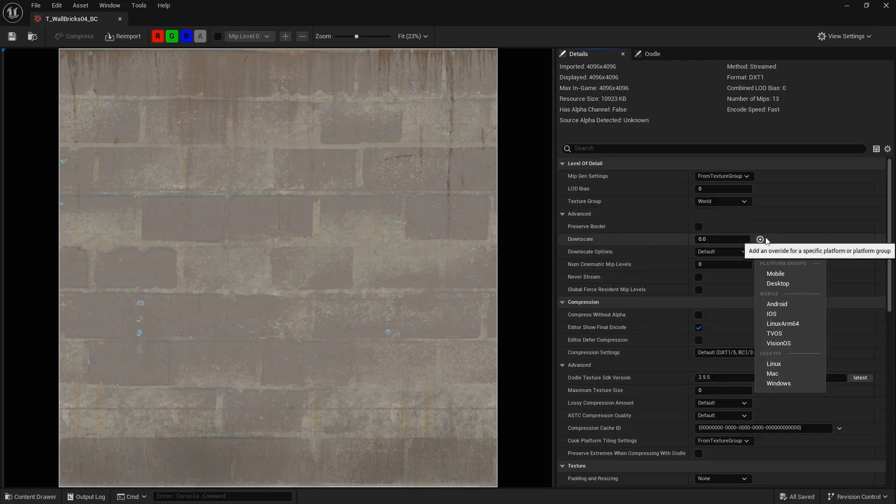
scroll(653, 327, "down", 8)
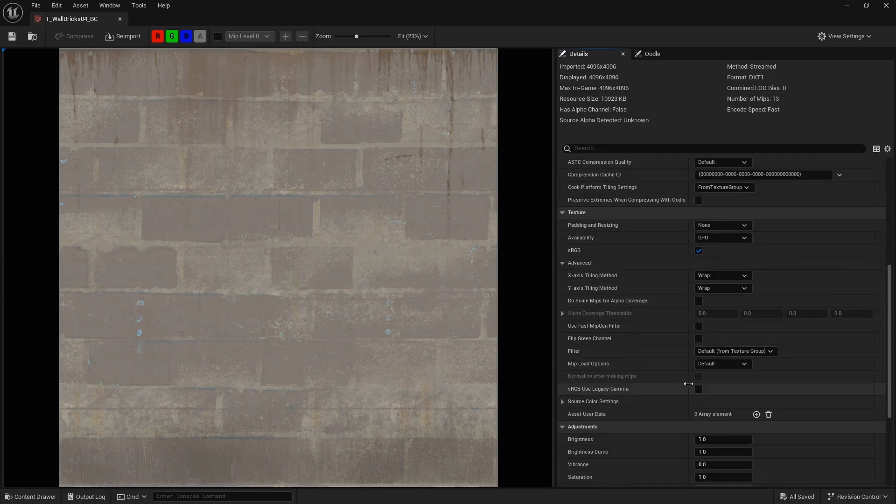
scroll(676, 358, "up", 6)
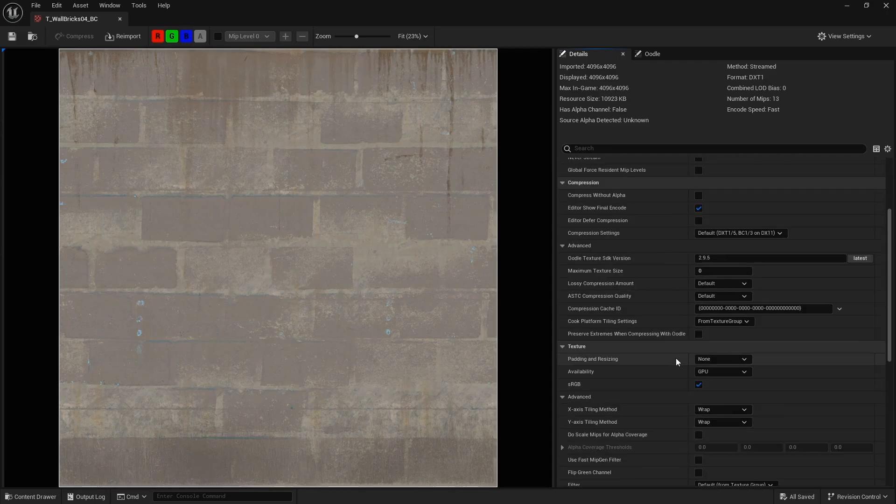
scroll(664, 336, "down", 7)
scroll(665, 337, "down", 4)
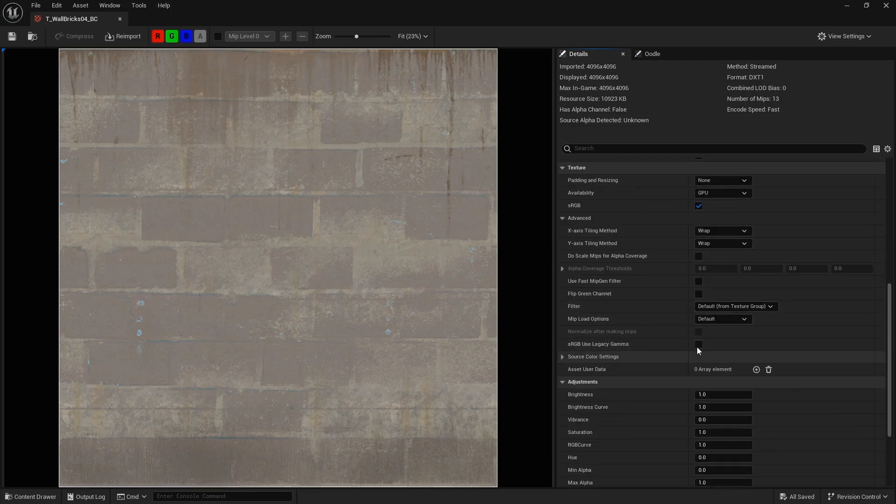
scroll(699, 351, "up", 9)
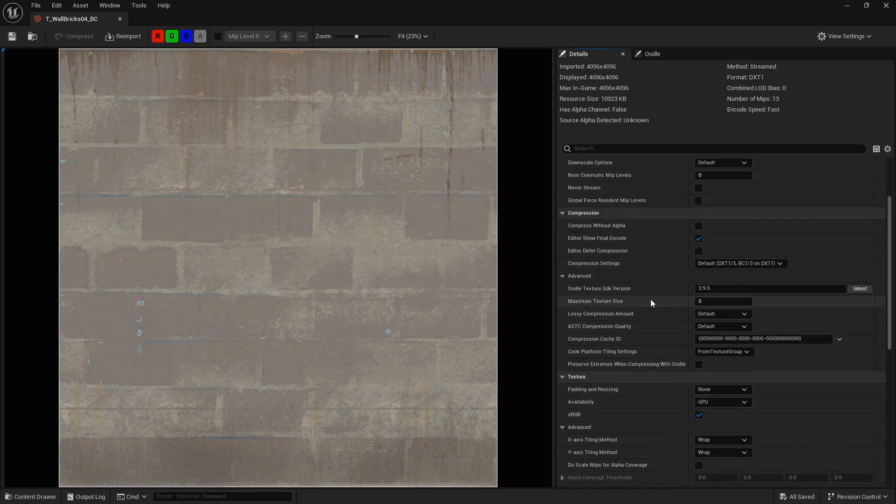
Close the texture's editor and show T_WallBricks04_BC in the Reference Viewer.
middle_click(100, 24)
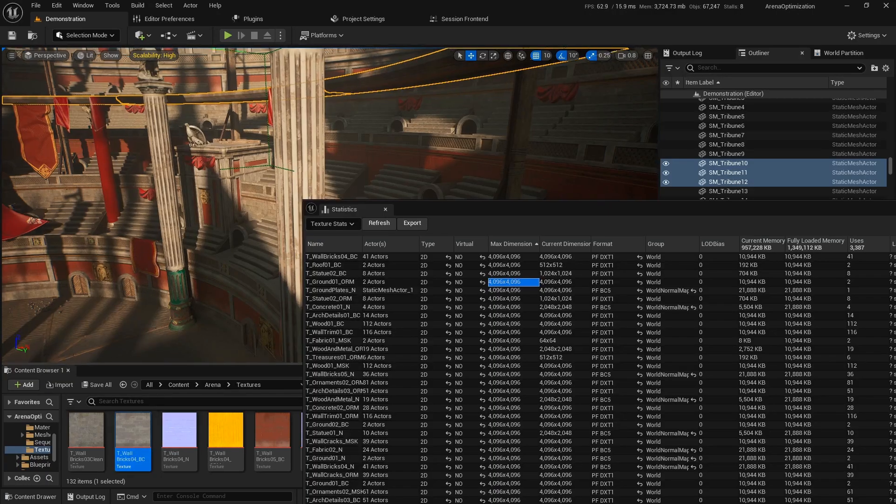
right_click(141, 441)
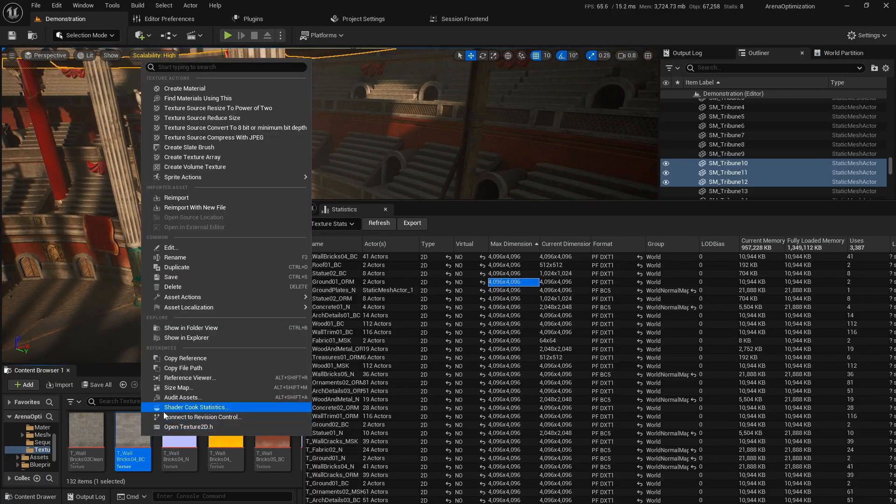
left_click(202, 377)
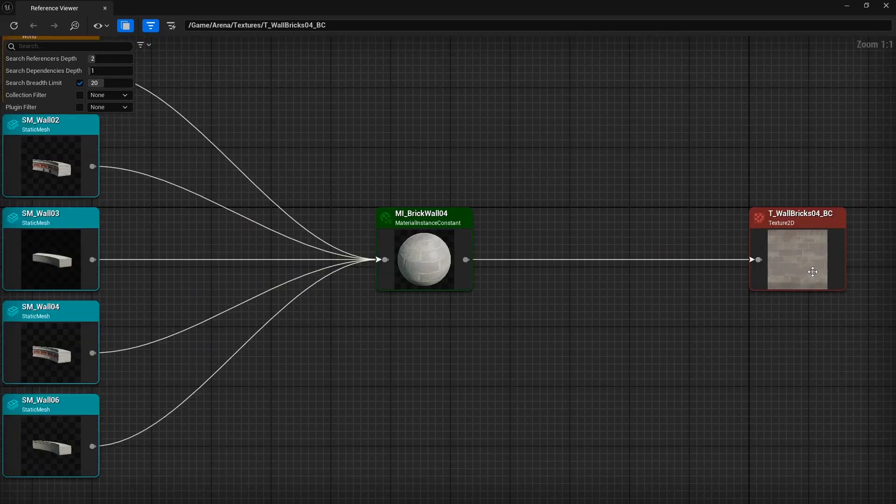
Examine the MI_BrickWall04 material instance and the wall meshes that reference T_WallBricks04_BC in the Reference Viewer.
left_click_drag(472, 144, 381, 359)
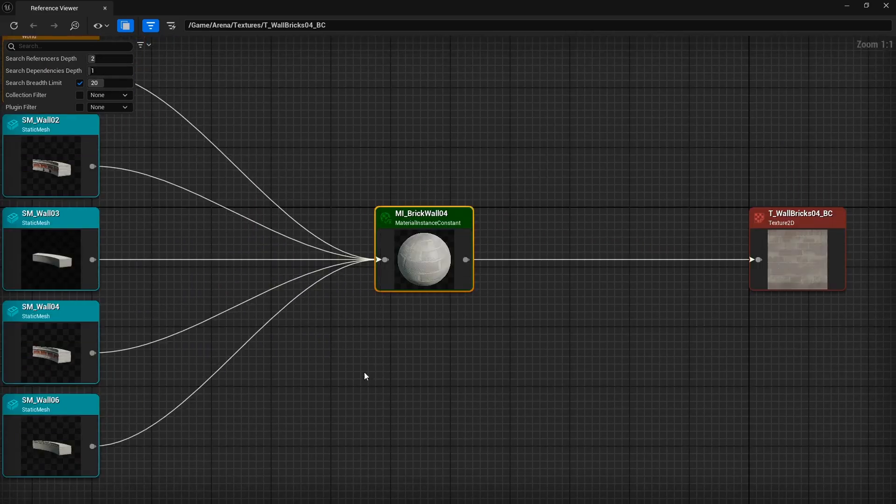
left_click(368, 368)
right_click_drag(339, 379, 575, 417)
right_click_drag(350, 304, 421, 270)
right_click_drag(233, 268, 223, 200)
left_click_drag(209, 106, 452, 379)
left_click(566, 348)
Move the Reference Viewer out of the way, select the SM_Tribune4 wall in the level and inspect its surface up close.
left_click_drag(498, 5, 393, 460)
right_click_drag(205, 190, 287, 119)
left_click(206, 190)
key("w")
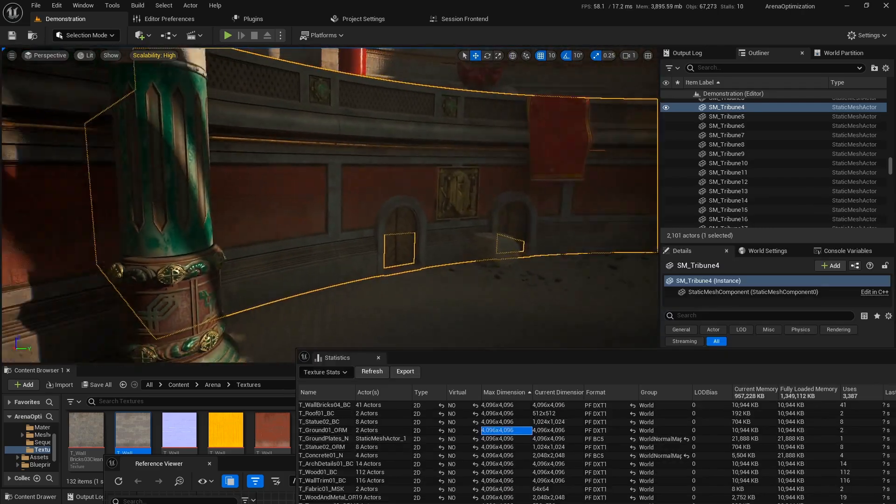
key("w")
right_click_drag(299, 187, 304, 208)
key("w")
scroll(306, 185, "down", 5)
key("w")
scroll(302, 191, "down", 1)
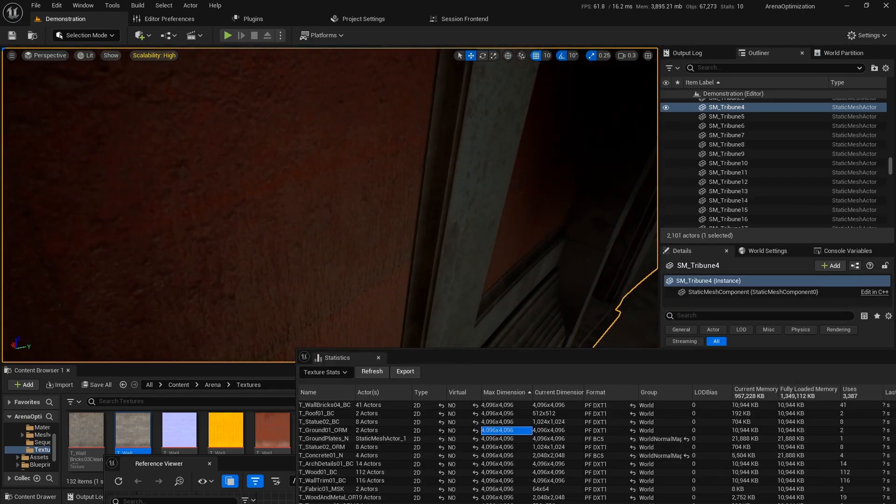
Review the texture dimensions in the enlarged Texture Stats list, and select SM_Ornament144 to inspect it and its surroundings in the arena.
double_click(459, 357)
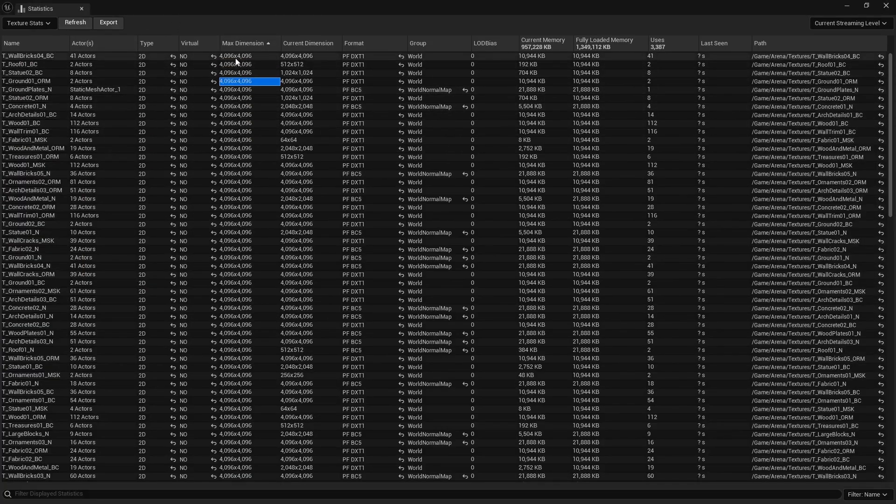
left_click_drag(308, 4, 363, 401)
right_click_drag(364, 243, 400, 280)
scroll(422, 219, "up", 5)
left_click(346, 282)
right_click_drag(346, 282, 365, 288)
scroll(346, 280, "down", 2)
key("w")
scroll(346, 280, "down", 1)
key("s")
right_click_drag(460, 262, 509, 252)
key("s")
key("w")
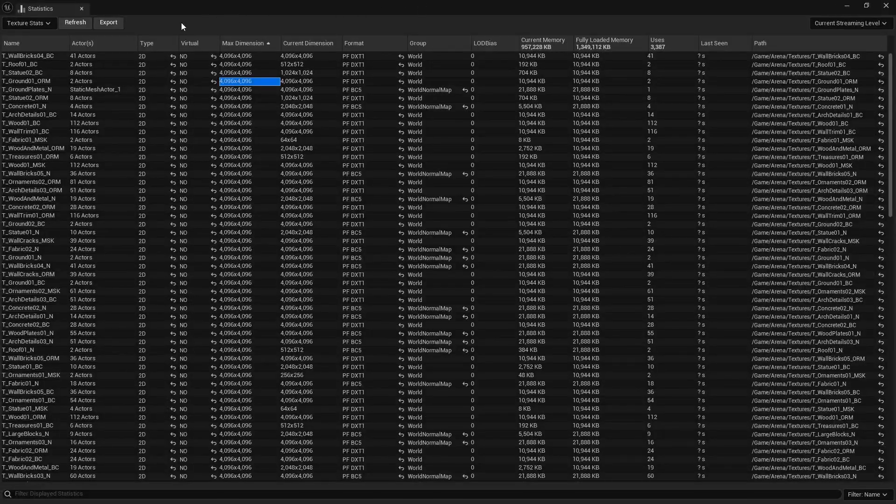
Close the Statistics window and look down over the arena floor and the collapsed wooden structure.
left_click_drag(174, 7, 211, 377)
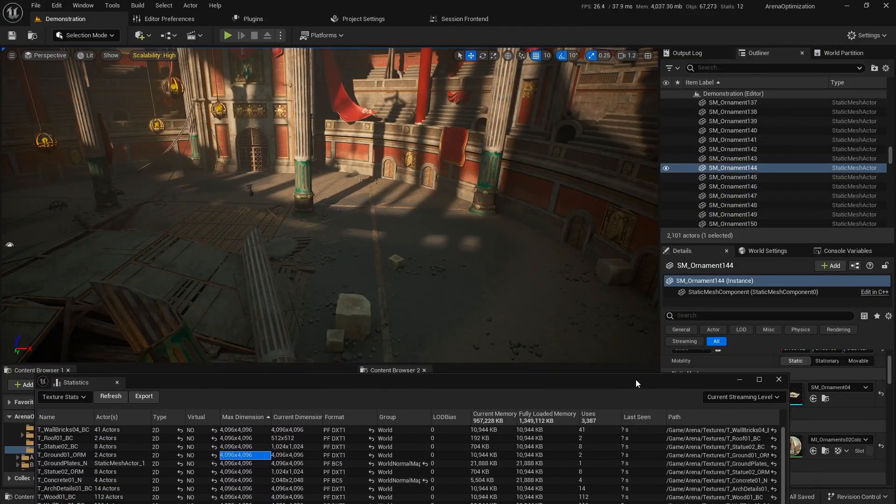
left_click_drag(729, 385, 697, 383)
left_click(748, 376)
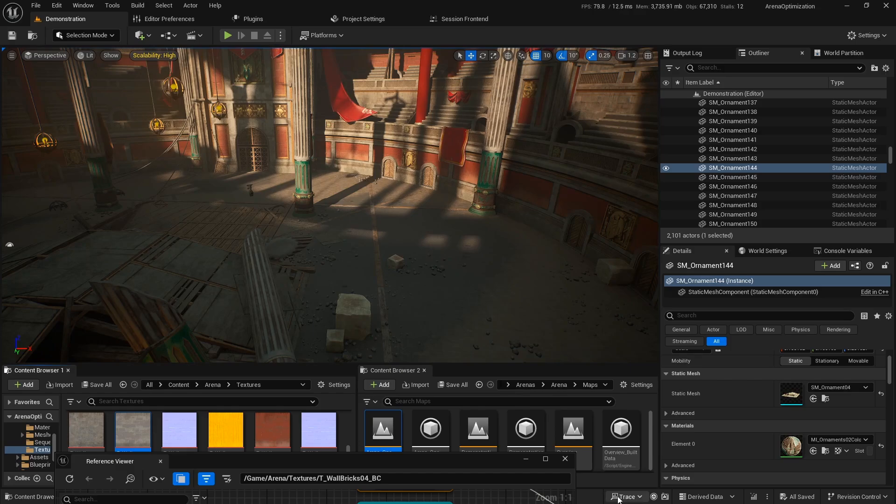
right_click_drag(329, 205, 280, 222)
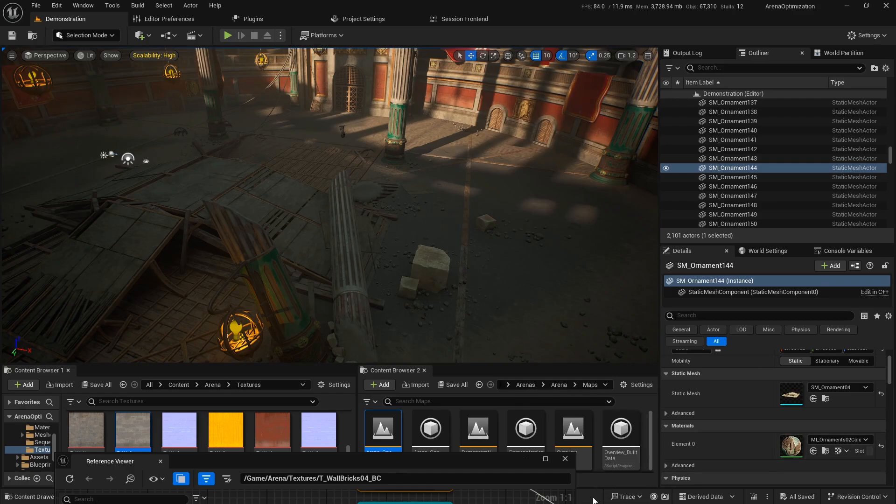
Play the Demonstration level in the editor while recording a short trace, and stop both the trace and the play session.
left_click(628, 498)
left_click(632, 500)
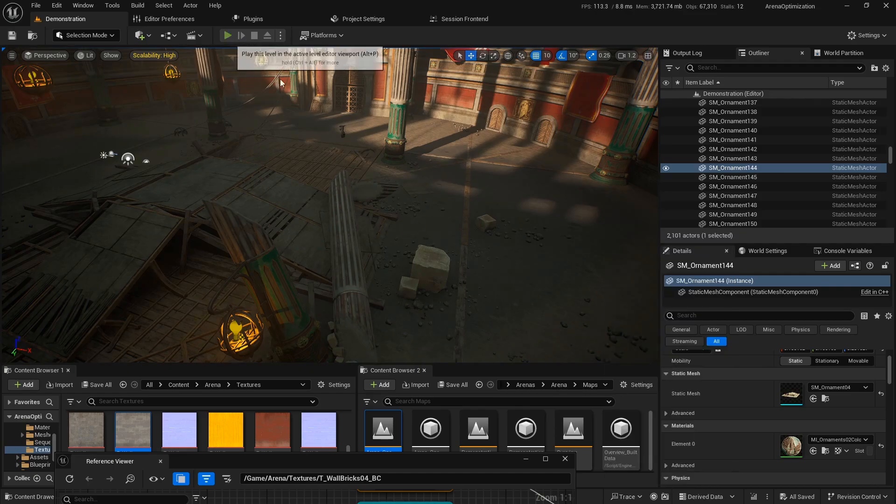
left_click(228, 35)
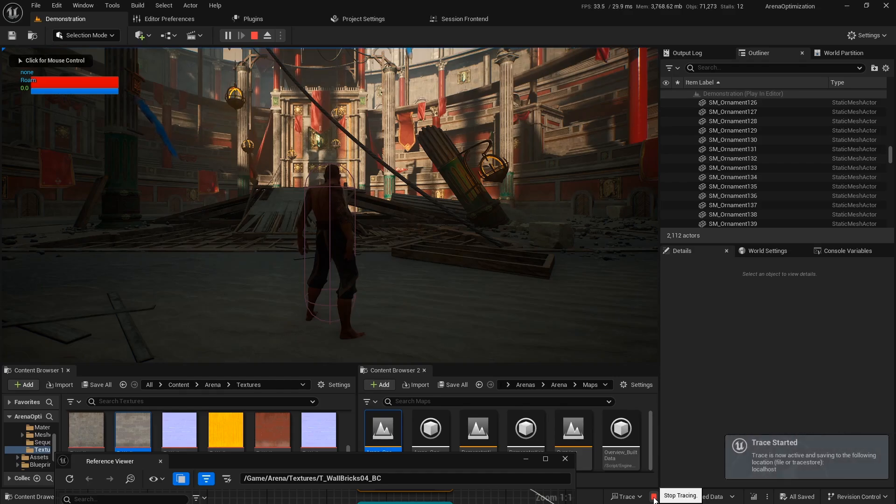
left_click(655, 497)
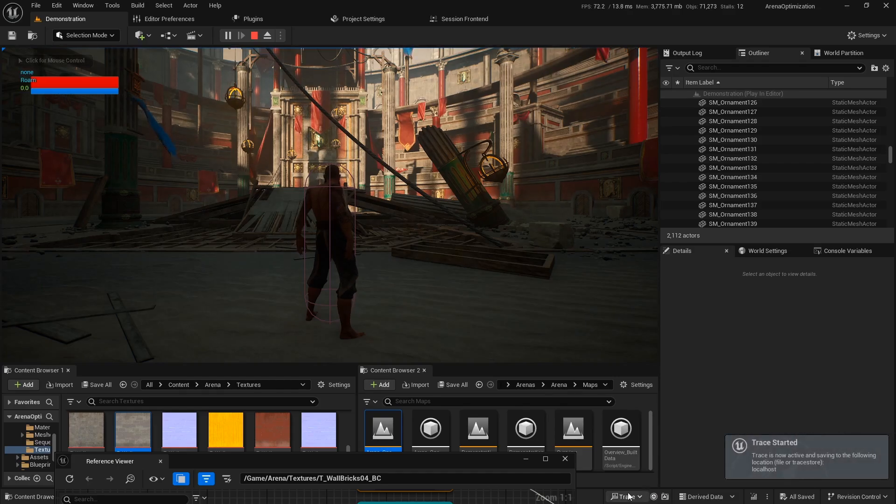
left_click(255, 36)
Open the recent trace 20240922_155901 in Unreal Insights.
left_click(627, 496)
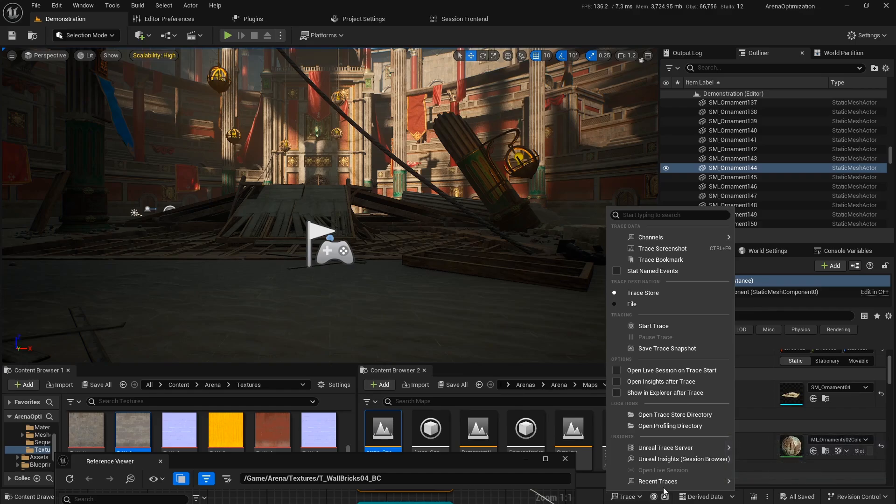
mouse_move(675, 485)
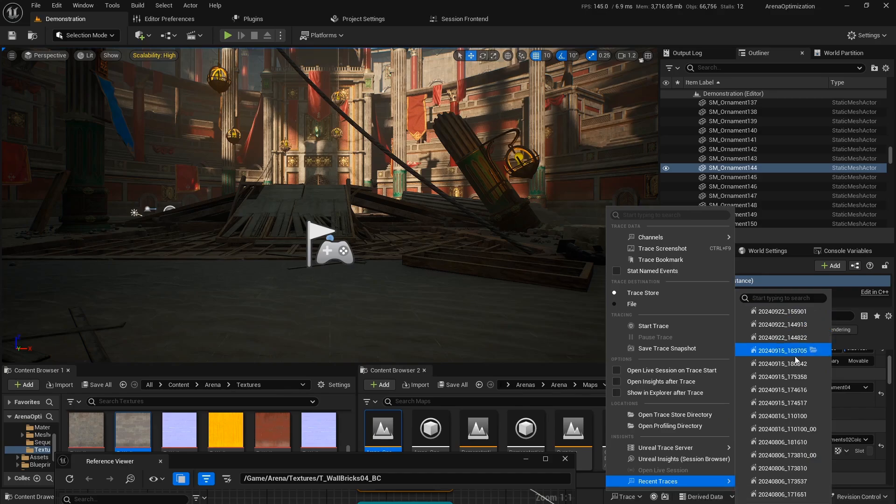
left_click(793, 313)
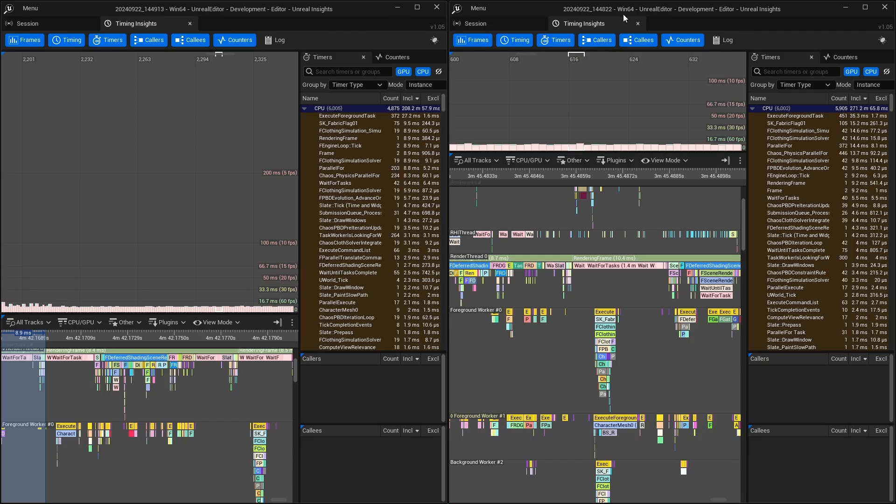
Examine the frame graph and thread timeline of trace 20240922_144913 at overview and single-frame scale.
scroll(176, 211, "down", 10)
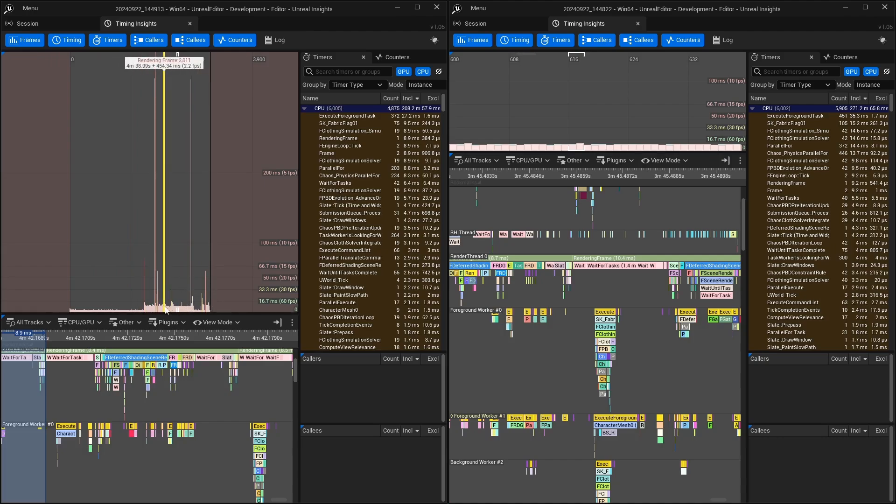
scroll(200, 308, "up", 10)
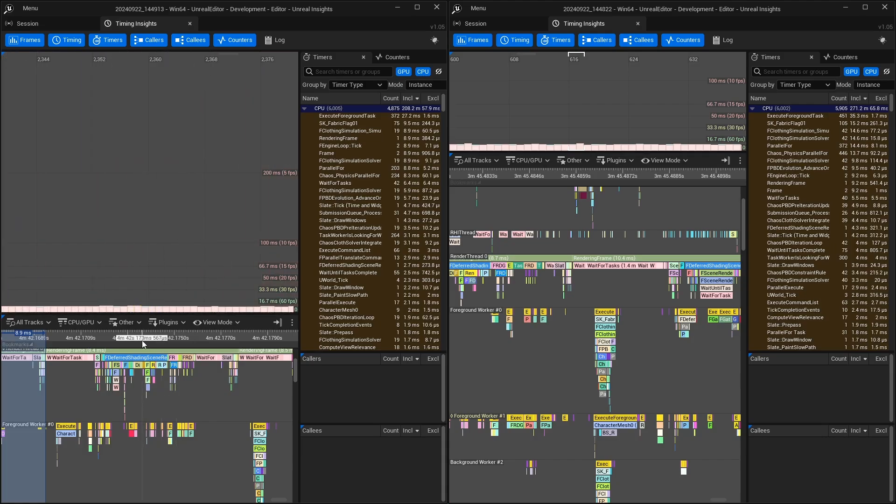
scroll(140, 353, "down", 8)
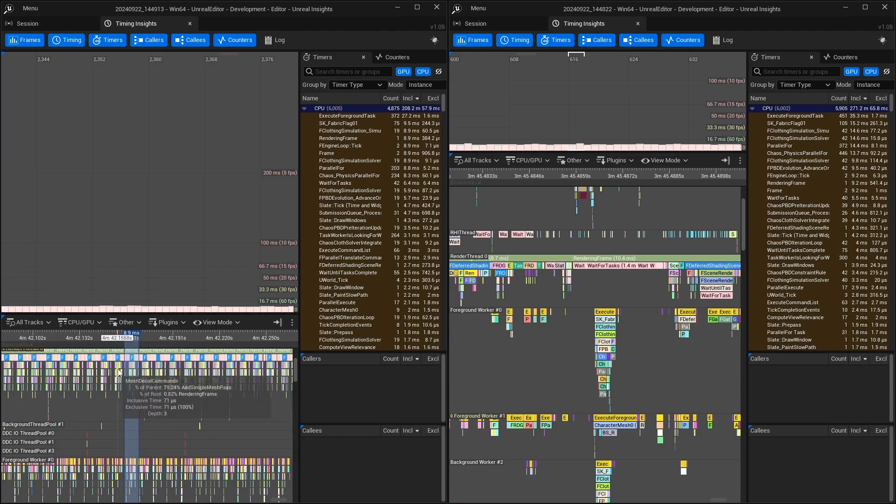
scroll(119, 372, "up", 6)
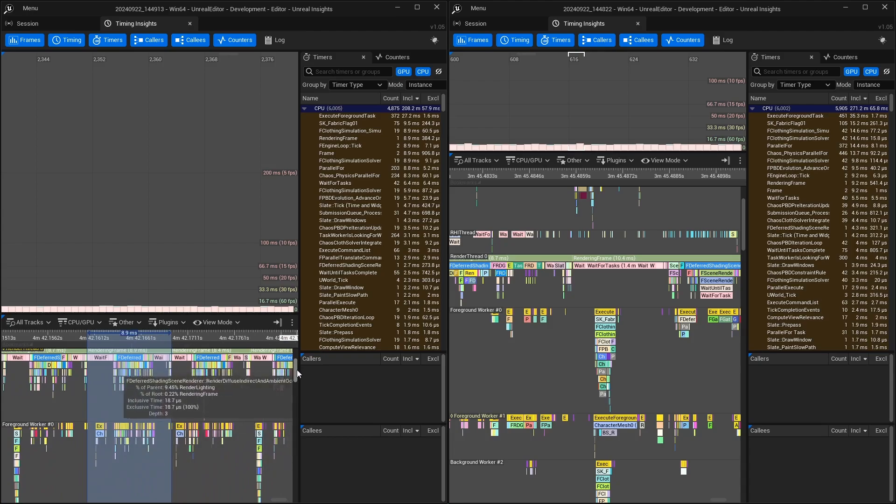
mouse_move(297, 372)
left_mouse_down()
mouse_move(297, 384)
mouse_move(297, 361)
left_mouse_up()
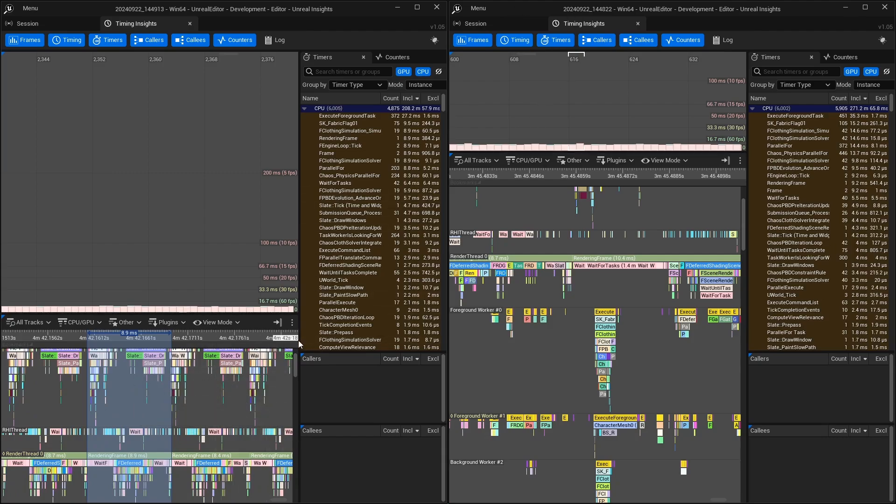
Close the Timers list of trace 20240922_144913 to widen its timeline, and bring the GPU and GameThread tracks into view.
left_click(364, 57)
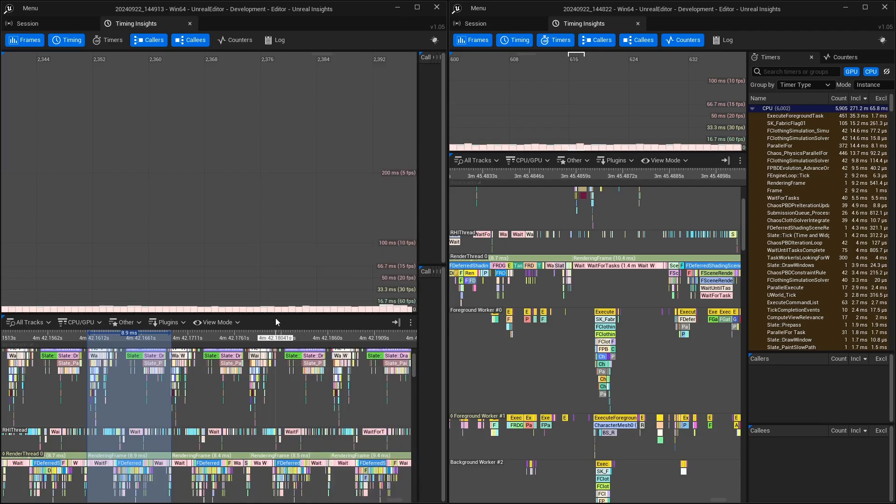
left_click_drag(148, 405, 241, 454)
left_click_drag(132, 447, 127, 406)
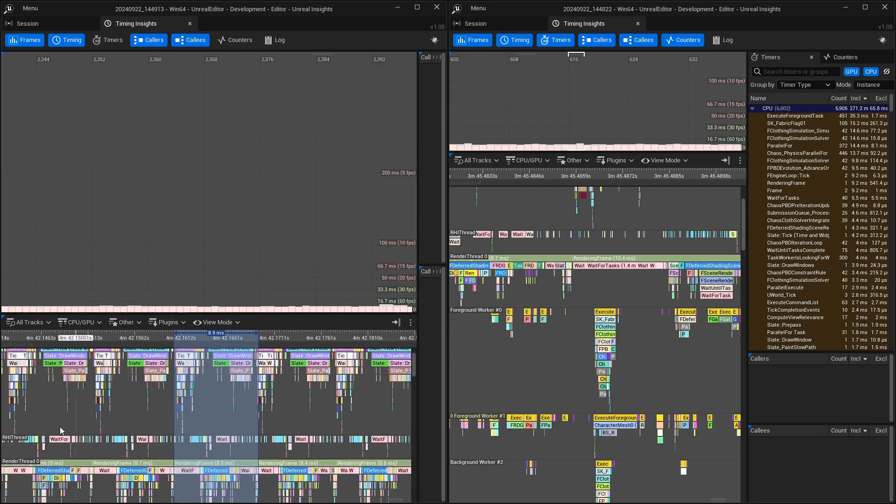
left_click_drag(120, 463, 88, 387)
left_click_drag(86, 426, 88, 386)
mouse_move(414, 372)
left_mouse_down()
mouse_move(415, 400)
mouse_move(415, 361)
left_mouse_up()
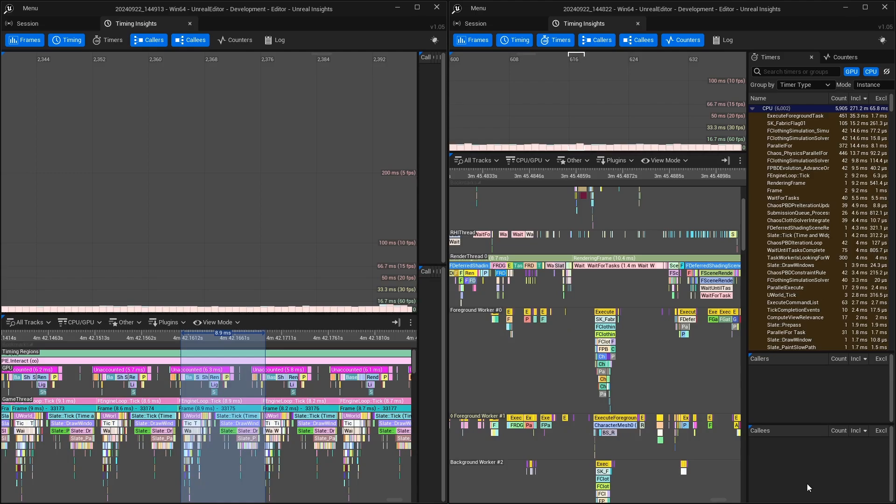
Check the processor's core and thread figures on Task Manager's CPU performance page, and close Task Manager.
key("ctrl+shift+Escape")
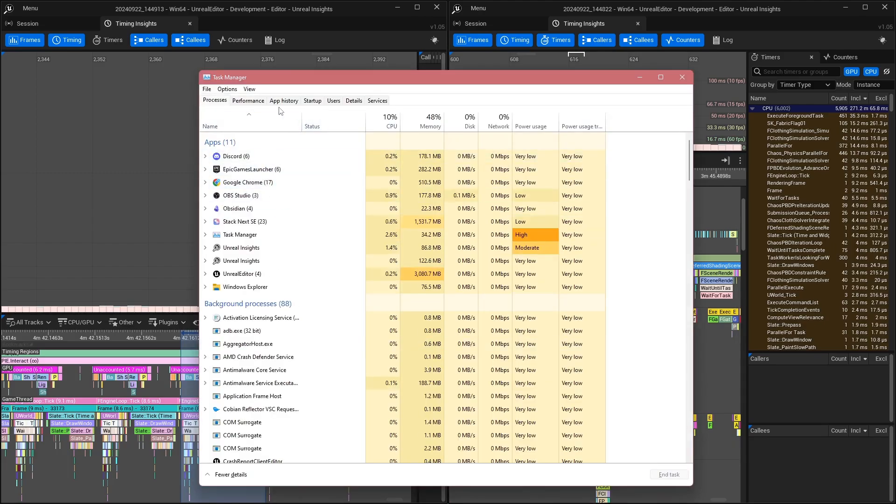
left_click(261, 102)
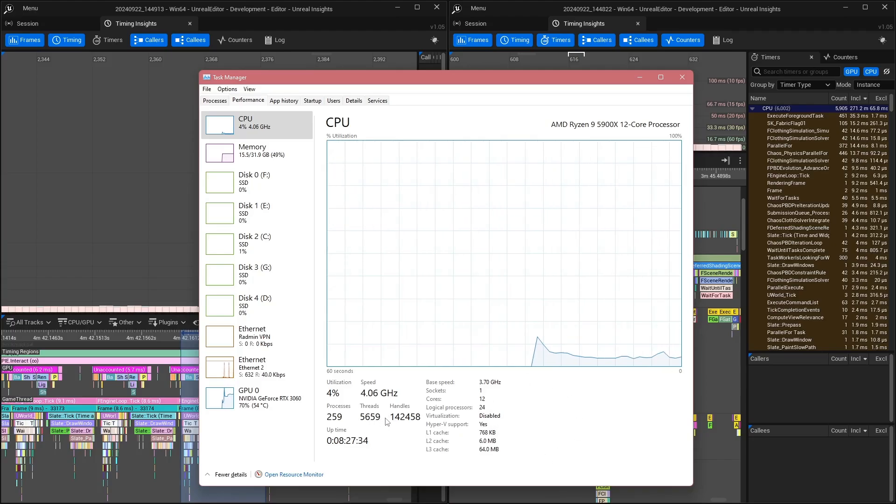
key("alt+F4")
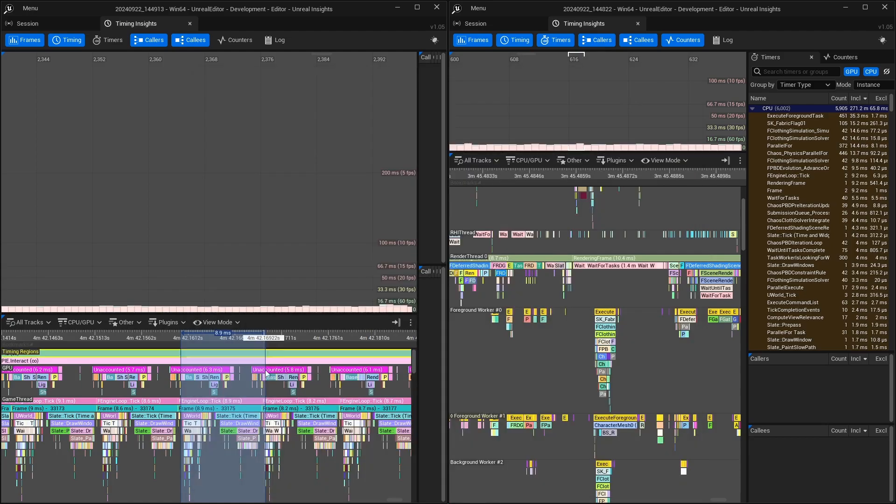
Examine the GPU and GameThread timings of trace 20240922_144913, from individual frames out to the wider recording.
scroll(238, 422, "up", 1)
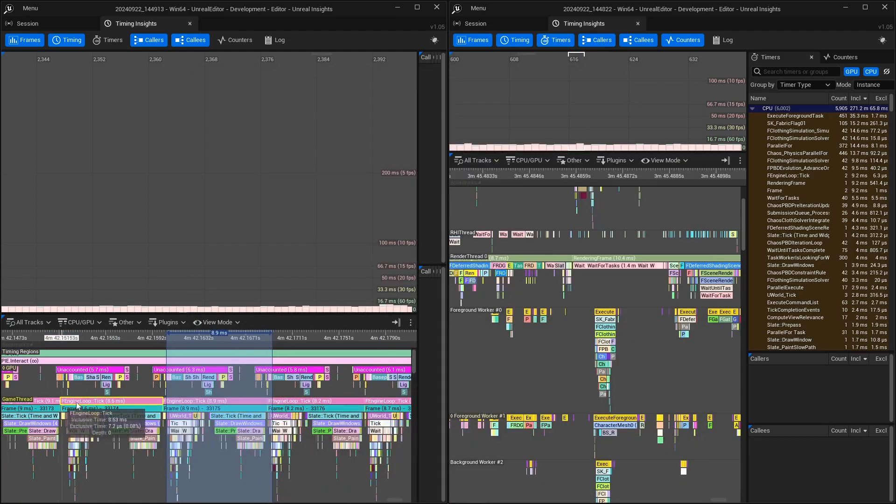
left_click_drag(288, 416, 295, 415)
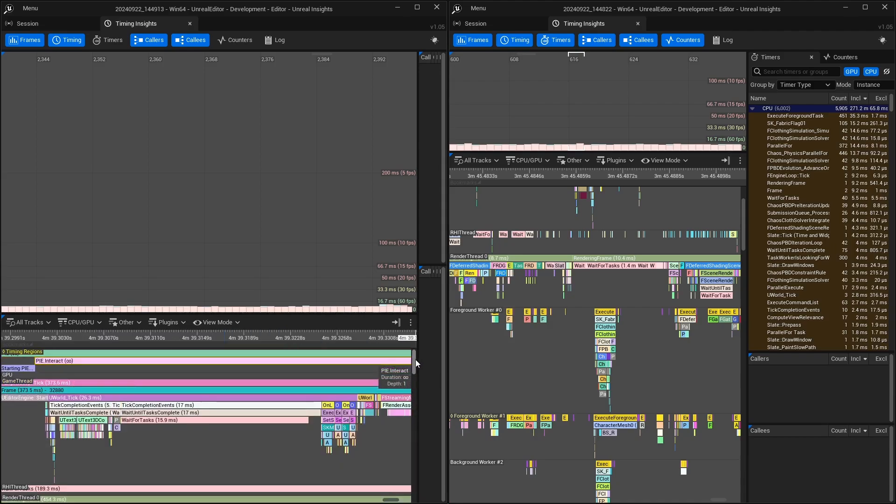
left_click_drag(416, 360, 416, 357)
scroll(262, 409, "down", 8)
scroll(262, 410, "down", 10)
scroll(297, 399, "down", 4)
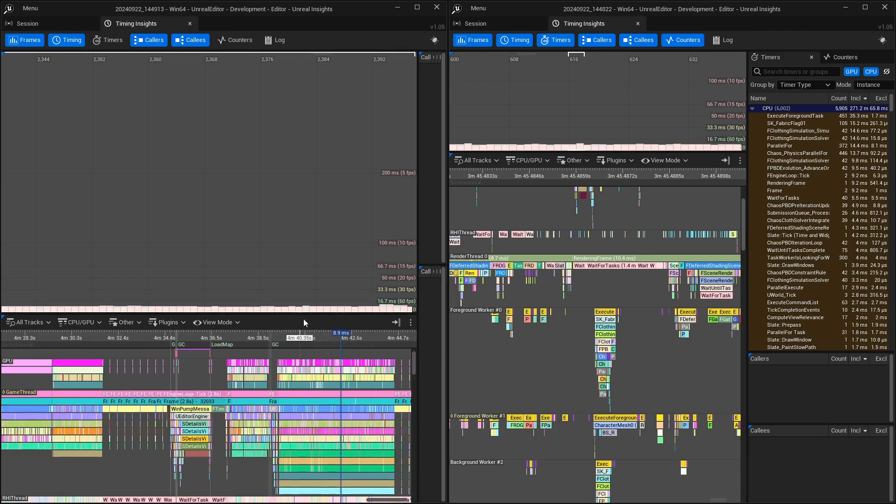
Focus on one RenderingFrame of the RenderThread and examine its WaitForTasks and FDeferredShadingSceneRenderer_Render timings.
scroll(410, 373, "up", 5)
scroll(414, 367, "down", 3)
scroll(218, 411, "up", 10)
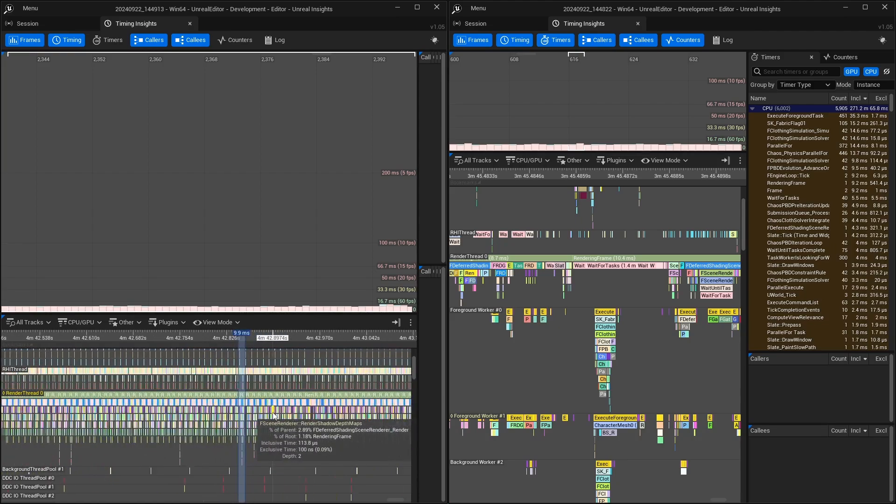
scroll(219, 411, "up", 6)
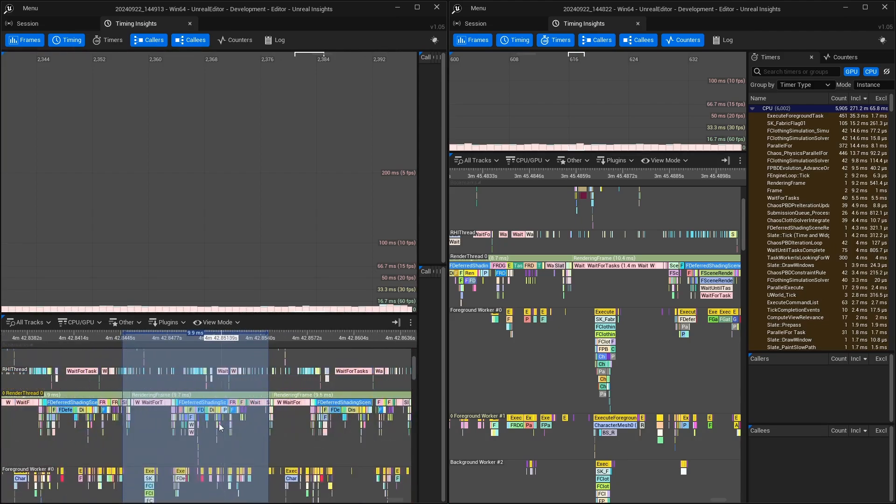
mouse_move(139, 396)
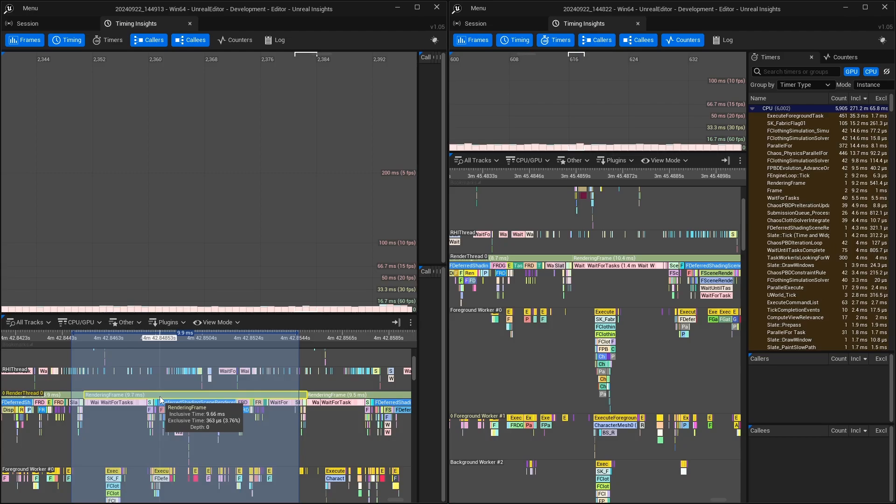
mouse_move(116, 405)
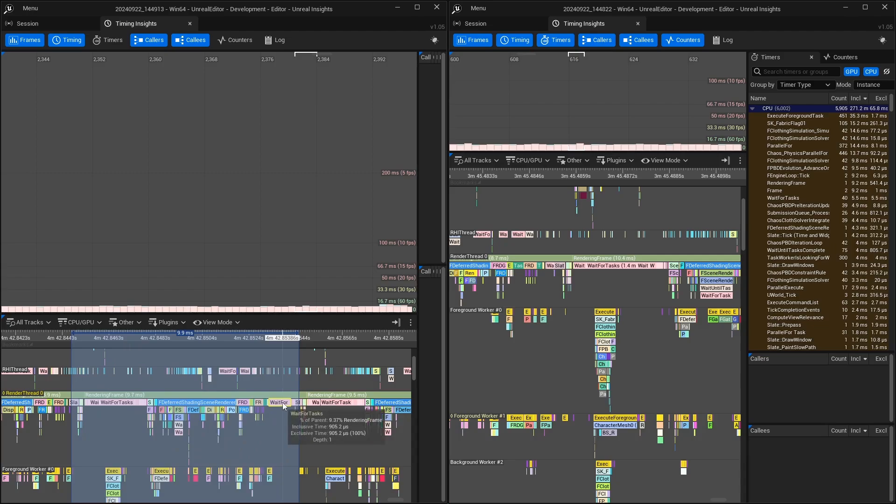
mouse_move(88, 405)
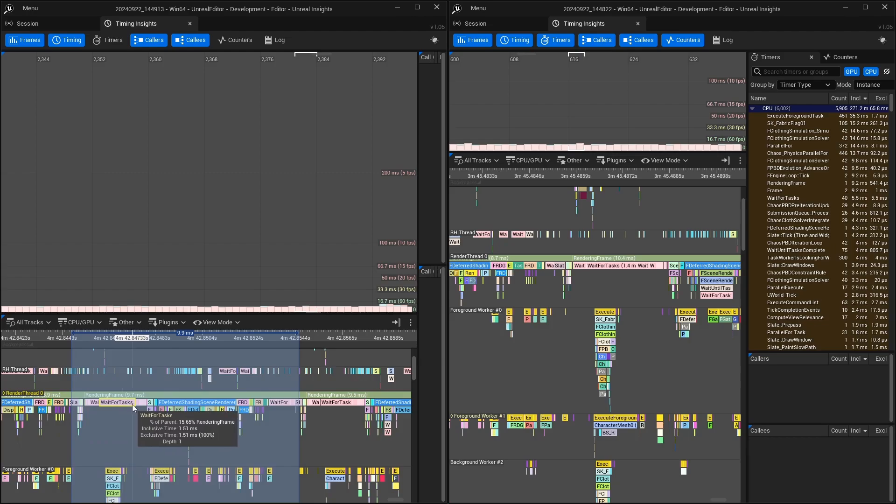
mouse_move(228, 405)
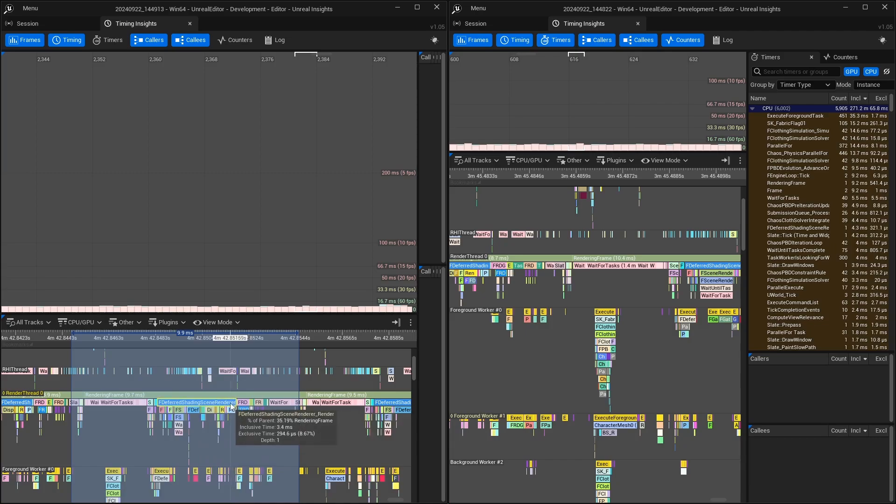
Focus on one frame of trace 20240922_144822 and compare its FDeferredShadingSceneRenderer_Render timing with that of trace 20240922_144913.
left_click(598, 148)
scroll(580, 320, "down", 10)
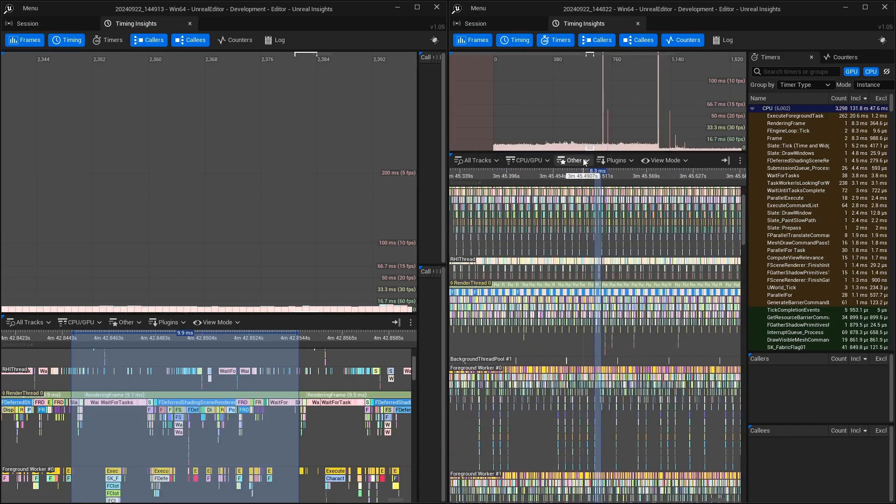
left_click(588, 149)
scroll(600, 326, "up", 13)
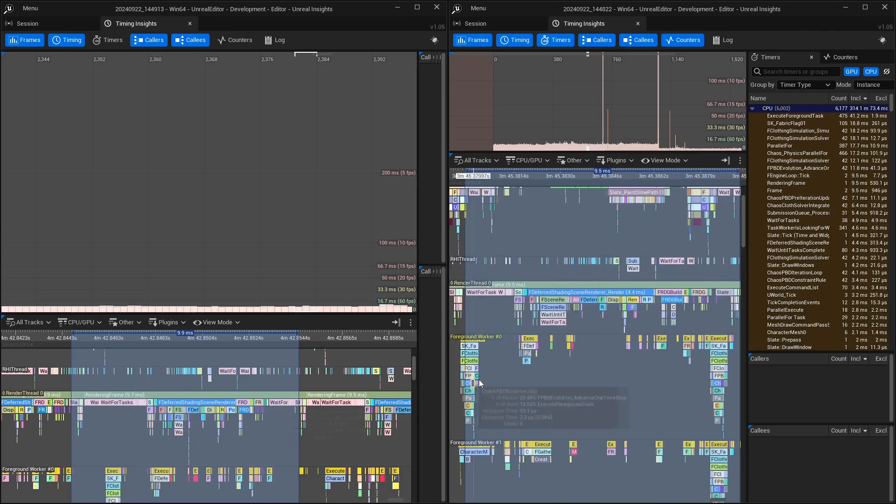
scroll(599, 327, "down", 1)
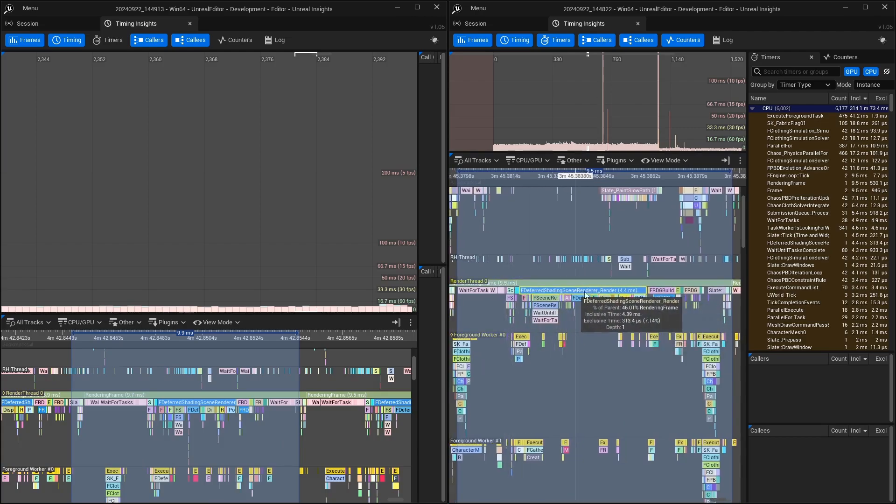
scroll(191, 414, "up", 2)
left_click_drag(192, 402, 176, 400)
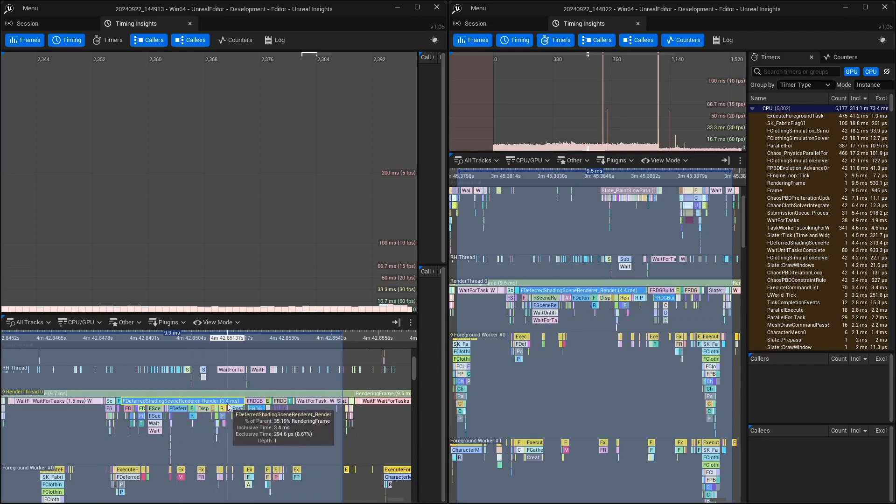
left_click_drag(232, 414, 218, 408)
Compare the RenderThread's RenderingFrame, WaitForTasks and FDeferredShadingSceneRenderer_Render blocks across successive frames of both traces.
left_click_drag(599, 340, 552, 322)
left_click_drag(628, 329, 567, 326)
left_click_drag(737, 323, 566, 321)
left_click_drag(706, 321, 520, 320)
left_click_drag(735, 321, 542, 320)
left_click_drag(677, 315, 601, 316)
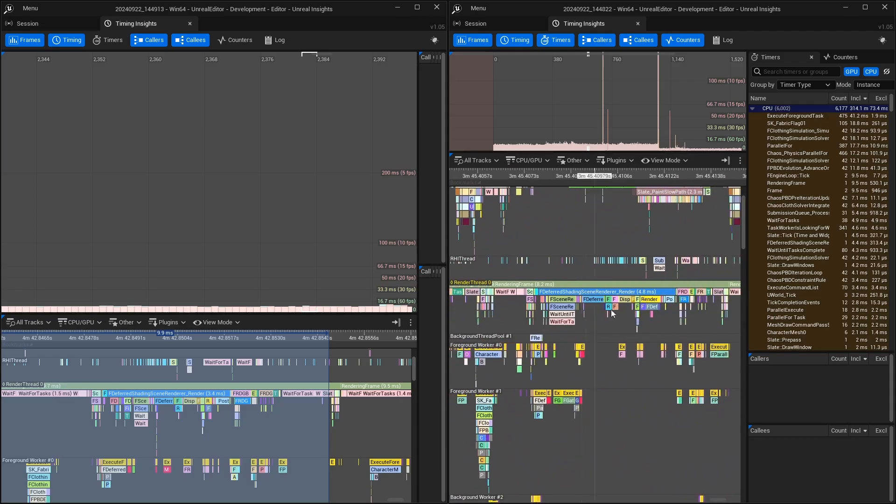
left_click_drag(341, 412, 160, 397)
left_click_drag(322, 393, 202, 391)
left_click_drag(312, 388, 200, 403)
left_click_drag(318, 403, 161, 408)
left_click_drag(327, 401, 94, 413)
scroll(287, 397, "up", 1)
scroll(187, 424, "down", 1)
left_click_drag(666, 319, 563, 319)
left_click_drag(650, 311, 509, 316)
scroll(658, 323, "up", 1)
left_click_drag(658, 324, 556, 328)
left_click_drag(665, 326, 558, 335)
scroll(646, 336, "down", 1)
left_click_drag(709, 331, 567, 335)
left_click_drag(659, 340, 553, 341)
left_click_drag(705, 341, 620, 332)
scroll(570, 338, "down", 1)
left_click_drag(547, 338, 602, 325)
scroll(578, 323, "down", 1)
left_click_drag(150, 406, 91, 404)
left_click_drag(407, 403, 109, 403)
scroll(318, 400, "down", 3)
left_click_drag(319, 400, 183, 406)
scroll(167, 410, "up", 2)
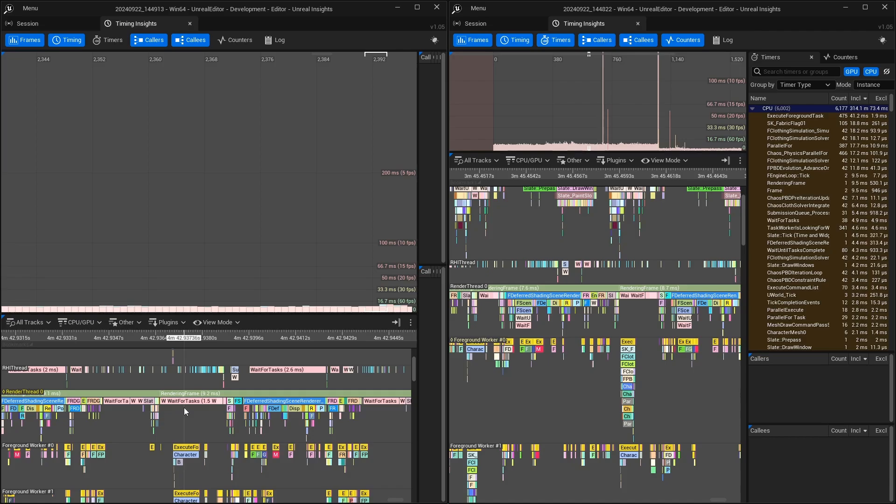
Examine the CharacterMesh0 task on Foreground Worker #0 beneath the RenderThread's WaitForTasks block in trace 20240922_144913.
left_click_drag(212, 410, 168, 386)
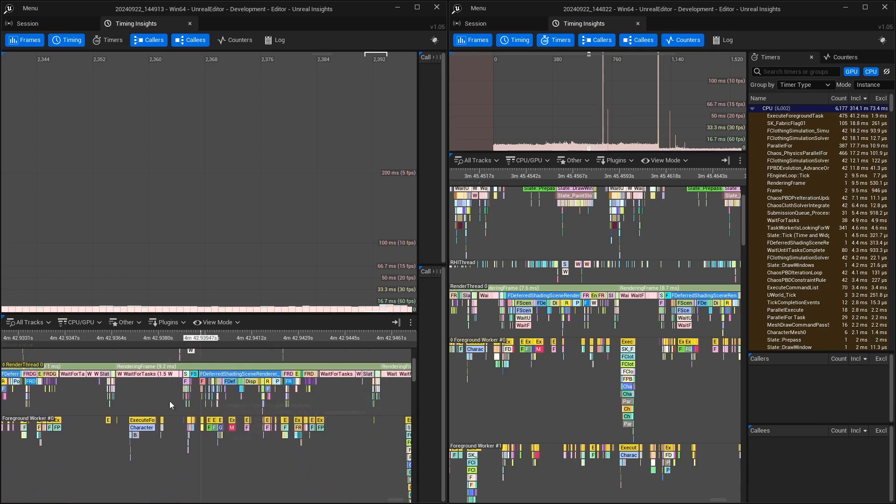
left_click_drag(140, 416, 187, 411)
scroll(188, 413, "up", 3)
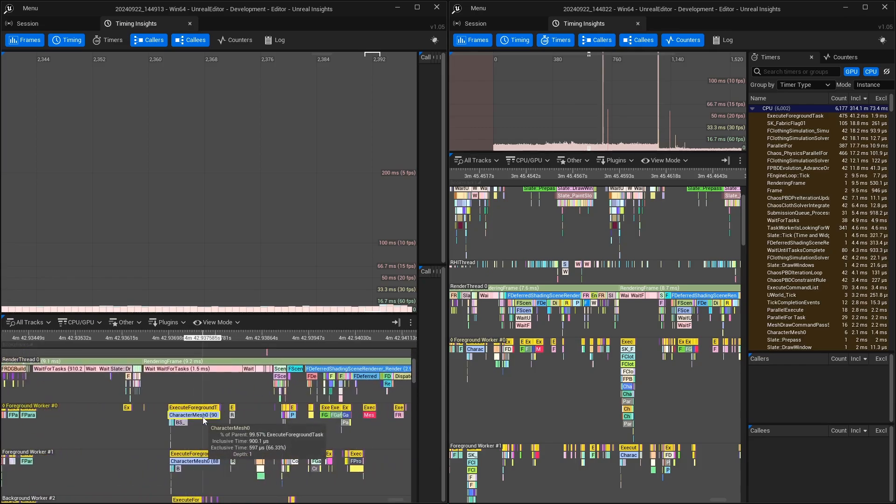
scroll(185, 399, "down", 3)
mouse_move(180, 397)
left_mouse_down()
mouse_move(135, 389)
mouse_move(136, 400)
mouse_move(160, 396)
mouse_move(144, 380)
mouse_move(165, 406)
left_mouse_up()
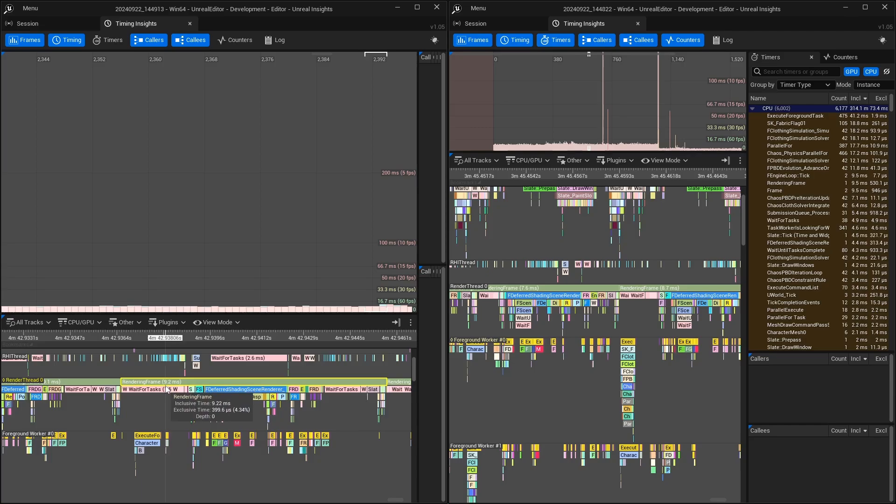
left_click_drag(168, 399, 172, 377)
scroll(168, 394, "down", 4)
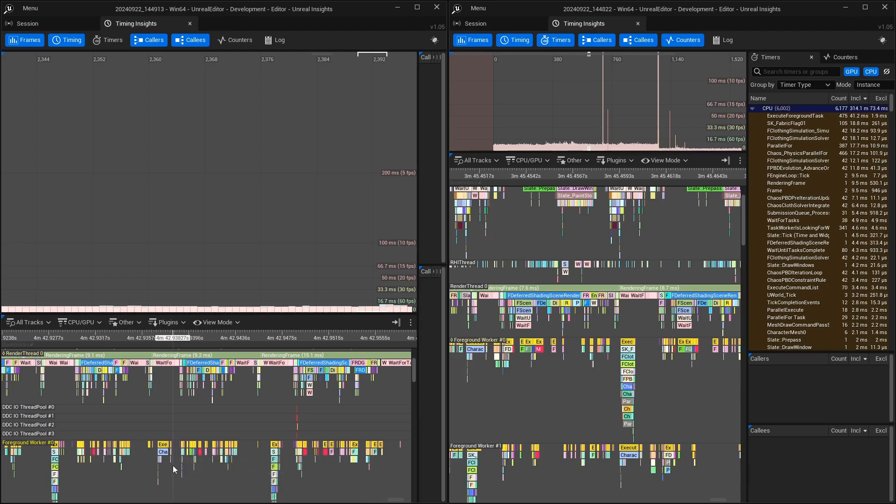
scroll(175, 471, "up", 3)
Examine the RenderThread waits and the Foreground Worker tasks beneath them in trace 20240922_144822.
left_click_drag(713, 403, 551, 416)
left_click_drag(583, 212, 623, 239)
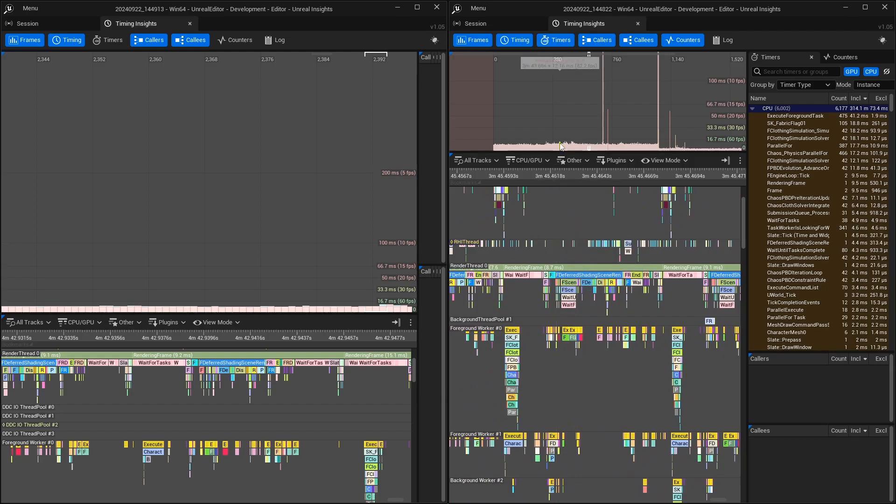
left_click_drag(538, 262, 520, 230)
scroll(574, 266, "up", 2)
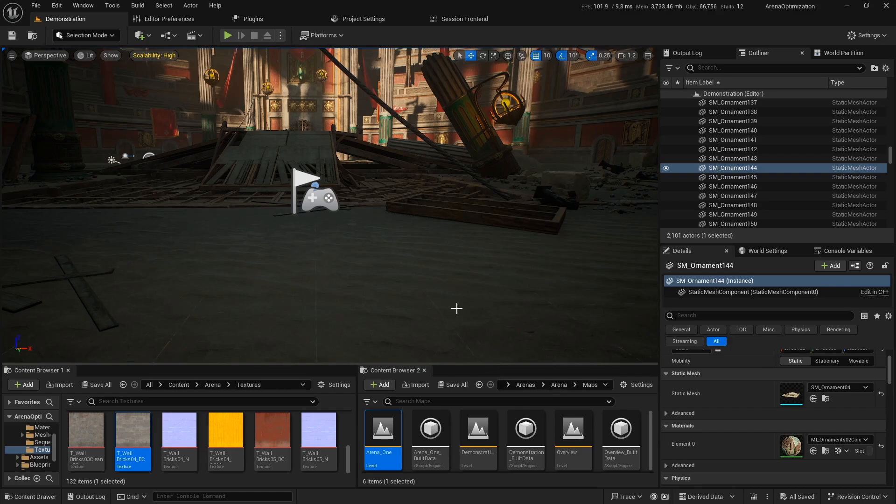
Switch to the Unreal editor's Demonstration level, select the fallen door lattice beside the wooden ramp, and locate its SM_Door01Part actors in the outliner.
key("w")
right_click_drag(347, 241, 345, 205)
left_click(387, 228)
key("s")
key("f")
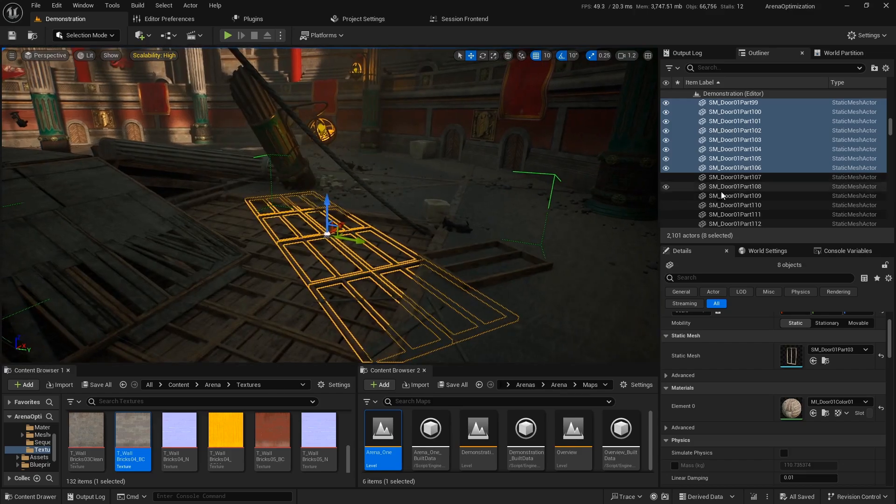
scroll(755, 180, "up", 2)
scroll(754, 176, "up", 4)
scroll(753, 176, "down", 6)
scroll(748, 172, "up", 2)
Examine the selected door lattice and its repeated SM_Door01Part03 pieces from several angles.
right_click_drag(470, 305, 367, 308)
key("d")
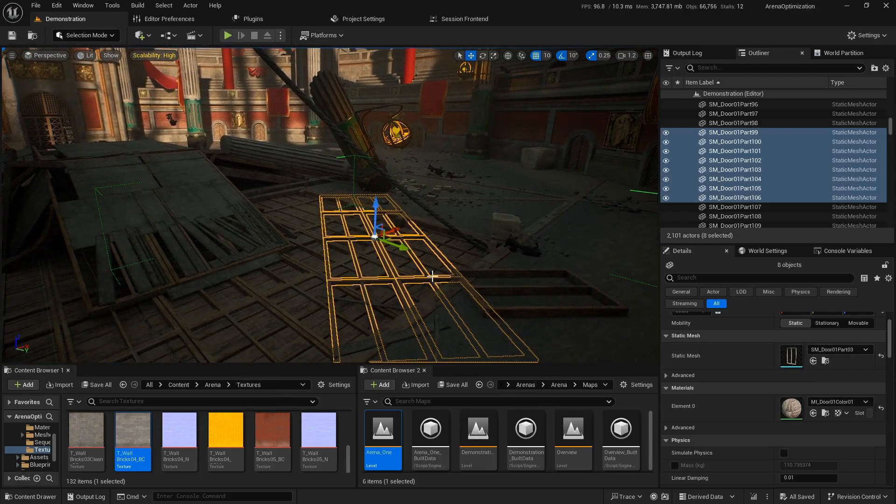
key("d")
right_click_drag(396, 295, 406, 270)
key("a")
key("a")
key("d")
scroll(746, 146, "down", 1)
scroll(746, 145, "up", 1)
left_click_drag(413, 258, 410, 282)
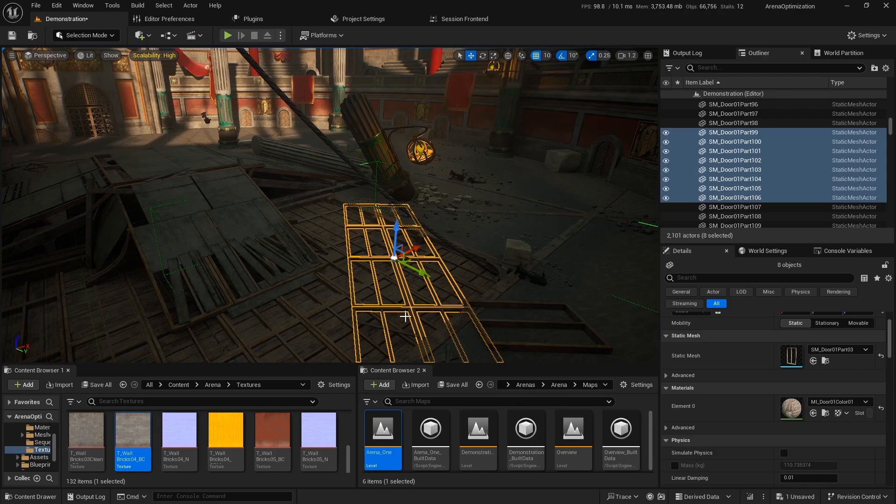
right_click_drag(636, 218, 646, 232)
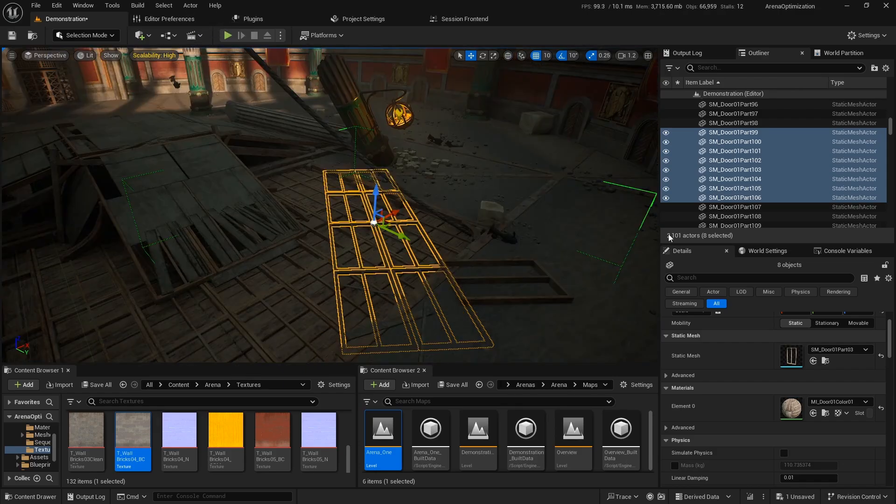
right_click_drag(402, 235, 254, 74)
Merge the eight selected door parts with the Batch method into one actor using an InstancedStaticMeshComponent, and close the merge settings.
left_click(188, 6)
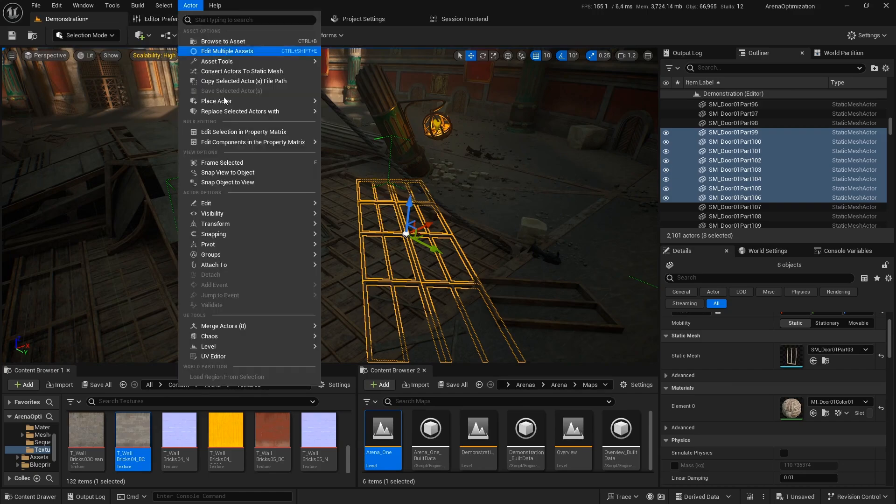
mouse_move(273, 329)
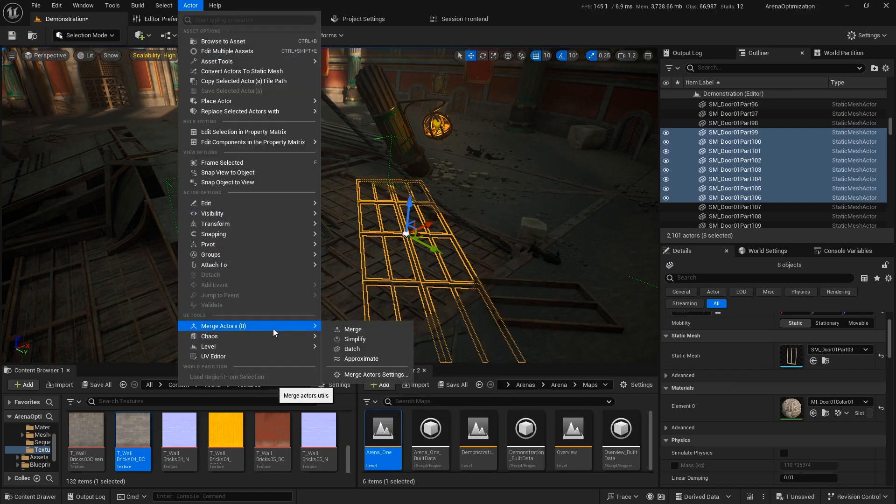
left_click(374, 376)
left_click(234, 248)
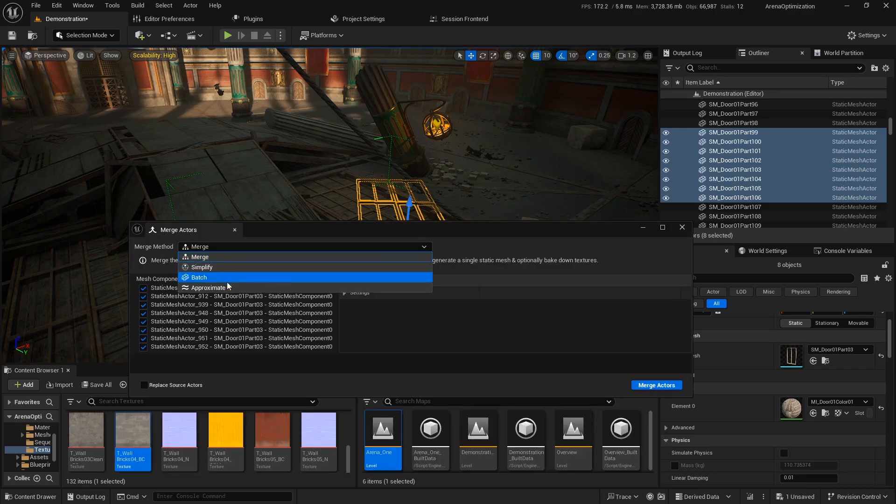
left_click(215, 278)
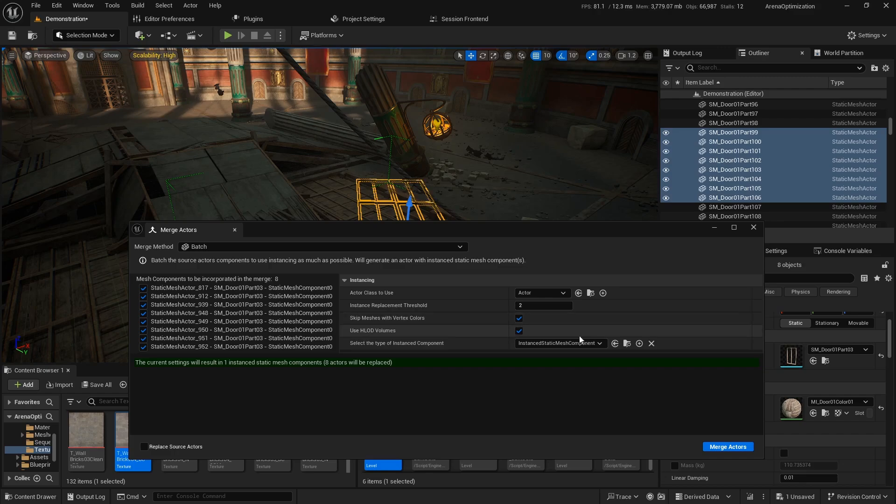
left_click(568, 343)
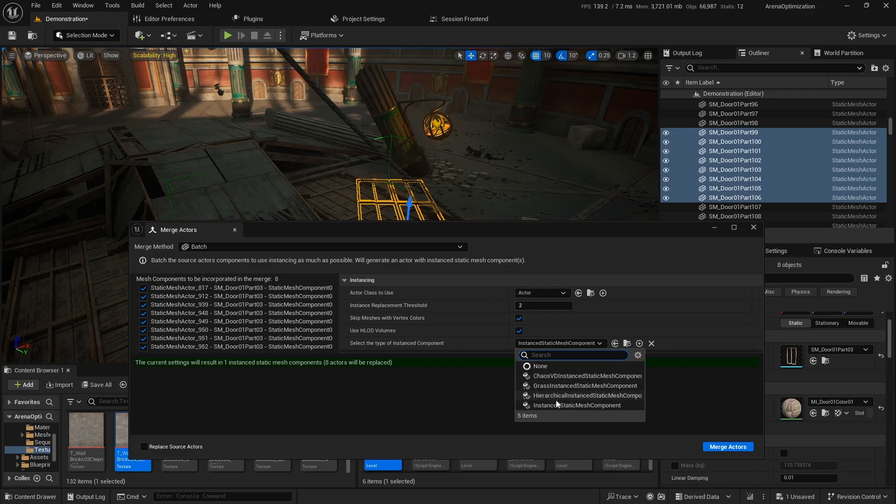
left_click(716, 446)
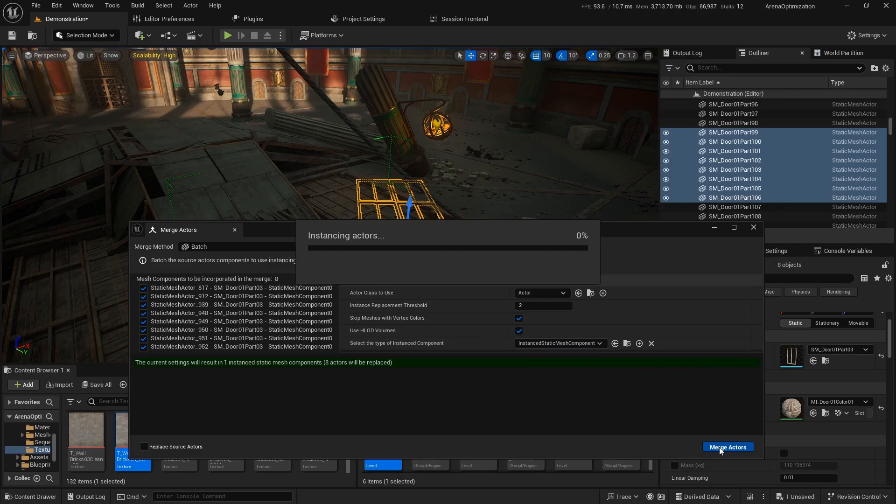
left_click(753, 227)
Delete the original SM_Door01Part99 to SM_Door01Part106 actors, accepting the broken references for all of them.
mouse_move(480, 262)
right_mouse_down()
mouse_move(449, 239)
mouse_move(479, 260)
right_mouse_up()
mouse_move(553, 261)
right_mouse_down()
mouse_move(551, 248)
mouse_move(552, 264)
right_mouse_up()
key("Delete")
left_click(487, 289)
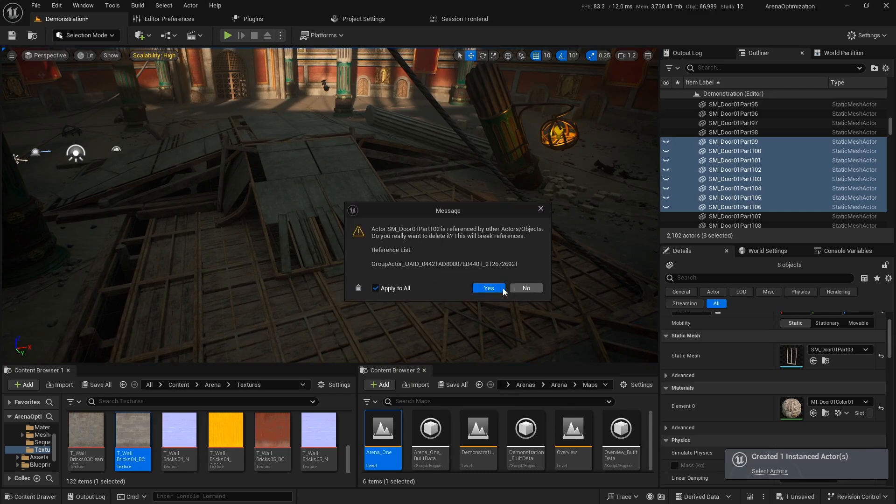
Select the instanced door actor Actor1 in the outliner and frame it.
right_click_drag(443, 248, 495, 250)
left_click(443, 248)
left_click_drag(890, 126, 890, 99)
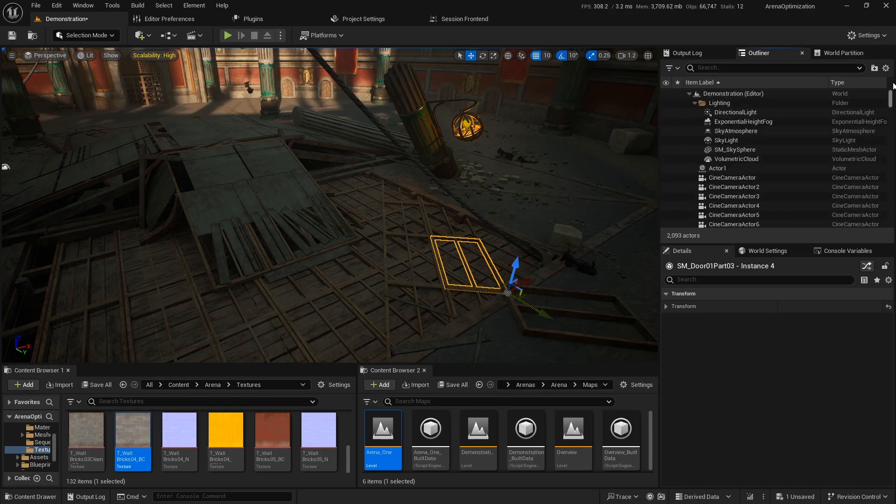
left_click(714, 170)
key("f")
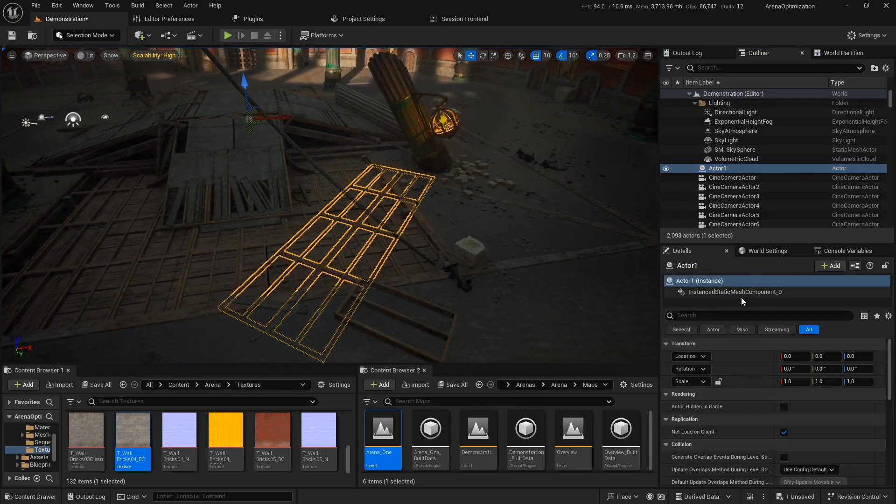
Inspect the Instances array of Actor1's InstancedStaticMeshComponent_0, including the transform of index 0, and the matching door lattice.
left_click(731, 293)
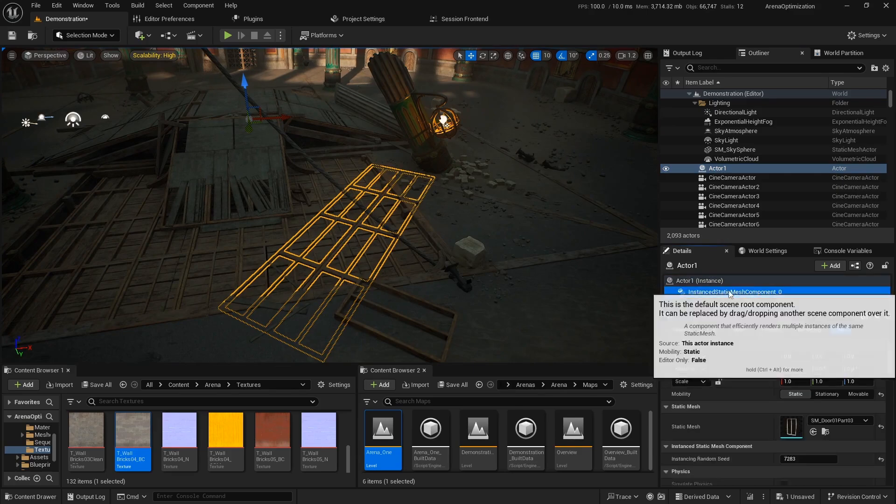
scroll(760, 410, "down", 10)
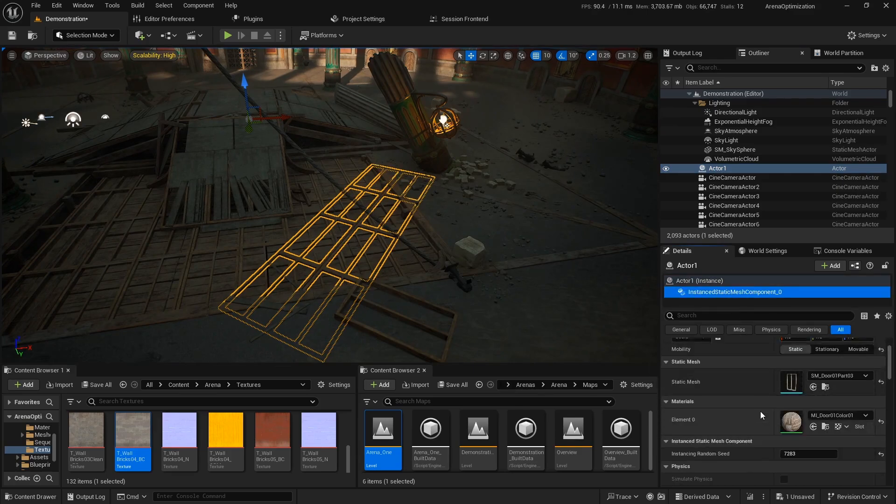
scroll(761, 411, "down", 2)
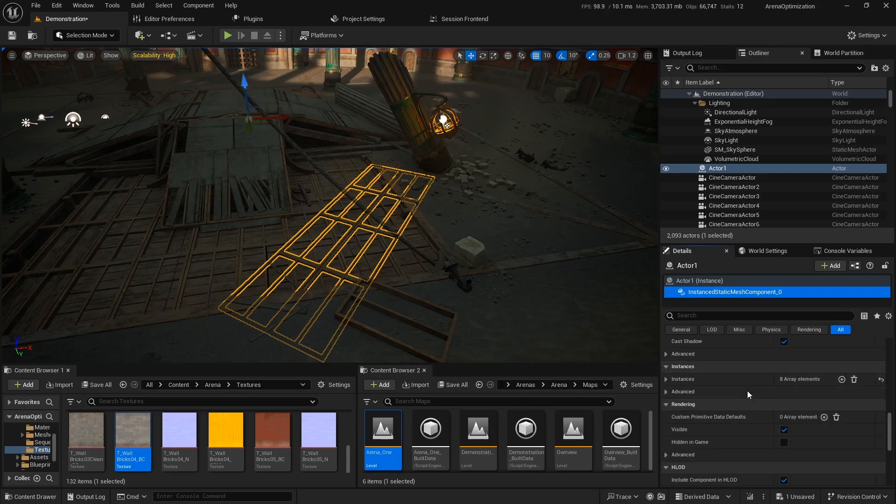
left_click(667, 379)
left_click(673, 392)
left_click(680, 406)
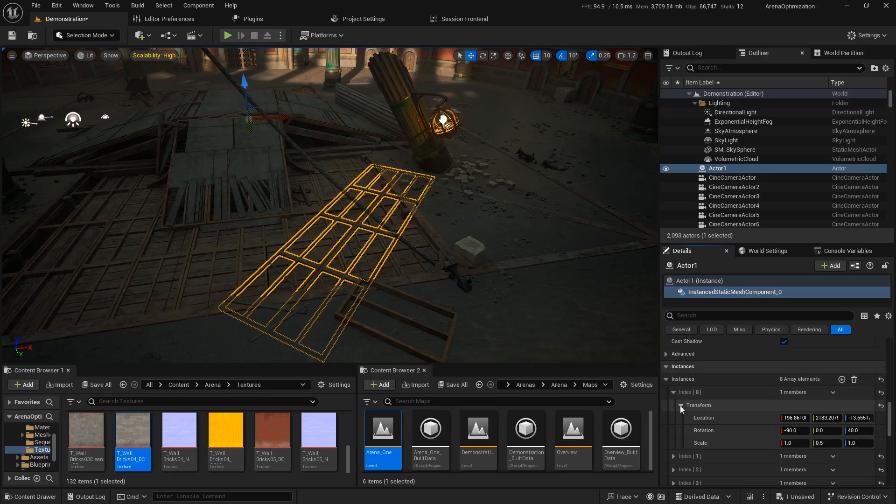
right_click_drag(357, 273, 333, 274)
right_click_drag(469, 309, 378, 230)
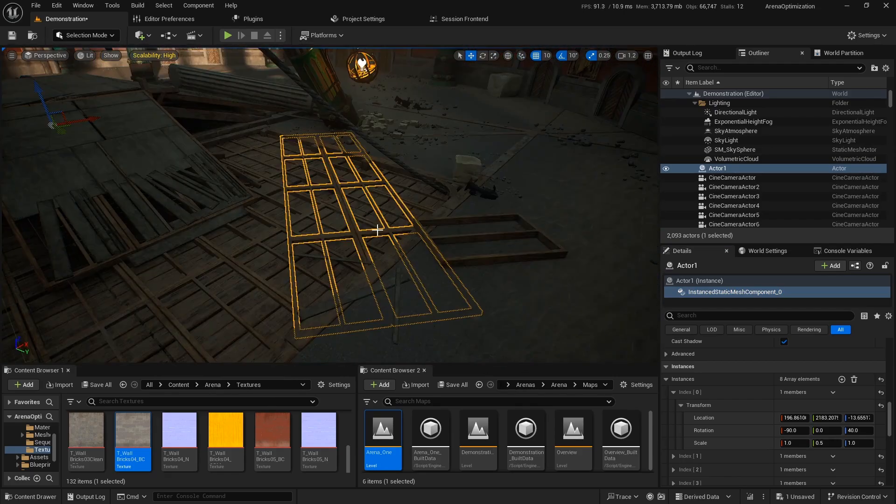
right_click_drag(415, 248, 342, 219)
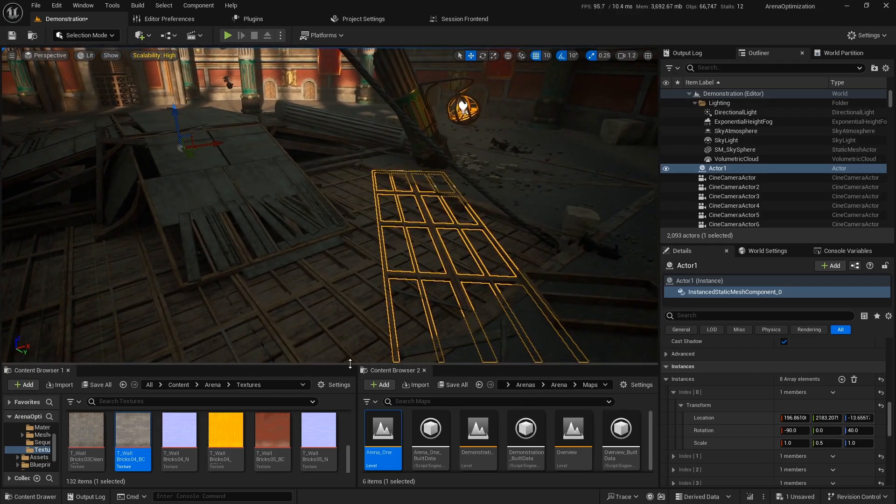
Enlarge the content browser area and open the Arena_One level.
left_click_drag(350, 364, 350, 335)
mouse_move(410, 274)
right_mouse_down()
mouse_move(462, 277)
mouse_move(410, 272)
right_mouse_up()
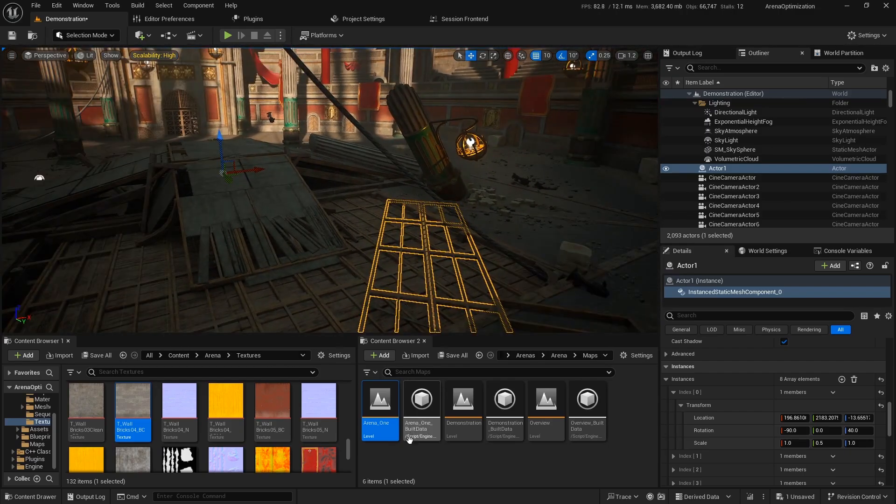
double_click(385, 402)
left_click(527, 362)
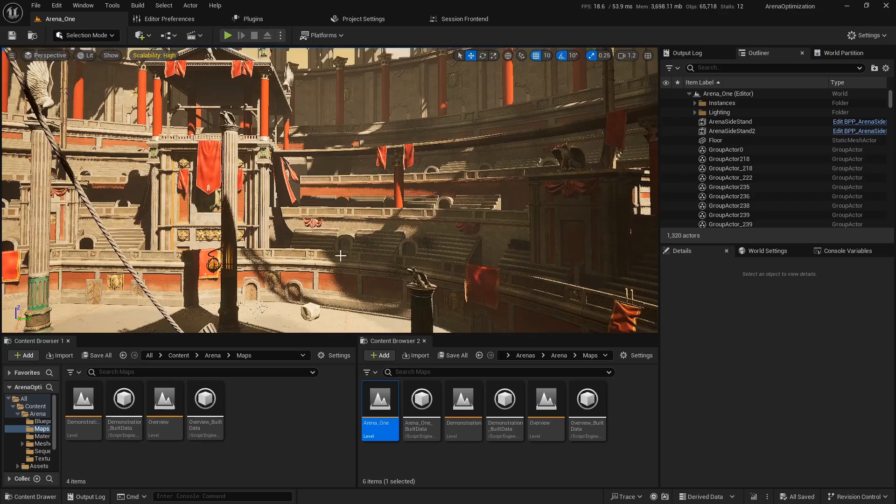
Examine a door lattice instance in Arena_One and several actors in its Instances folder, such as DebrisStonesPile2_Instances and DoorFrame3_Instances.
right_click_drag(340, 254, 416, 264)
scroll(421, 276, "down", 1)
left_click(369, 250)
left_click(695, 103)
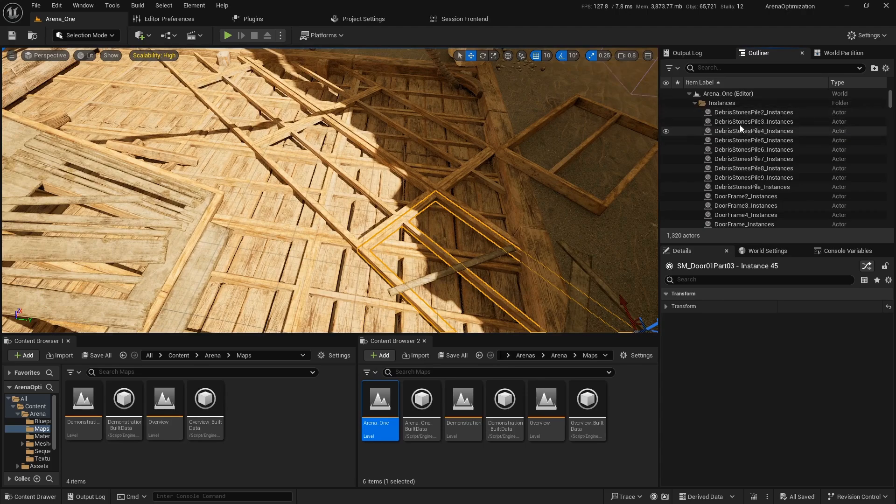
left_click(744, 114)
left_click(745, 141)
left_click(744, 179)
left_click(749, 206)
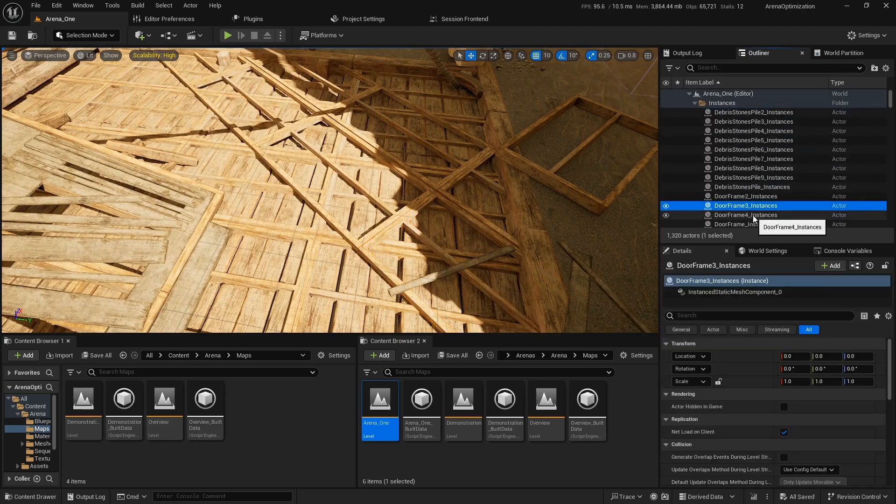
Frame the DoorFrame4_Instances actor from the Instances folder and view its door lattice up close.
scroll(759, 201, "down", 5)
double_click(760, 191)
scroll(765, 189, "up", 3)
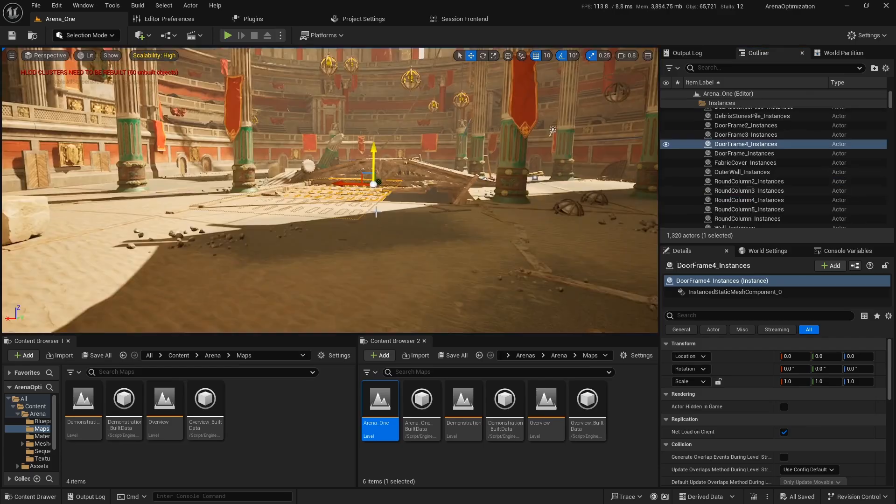
right_click_drag(373, 210, 303, 199)
right_click_drag(359, 240, 269, 248)
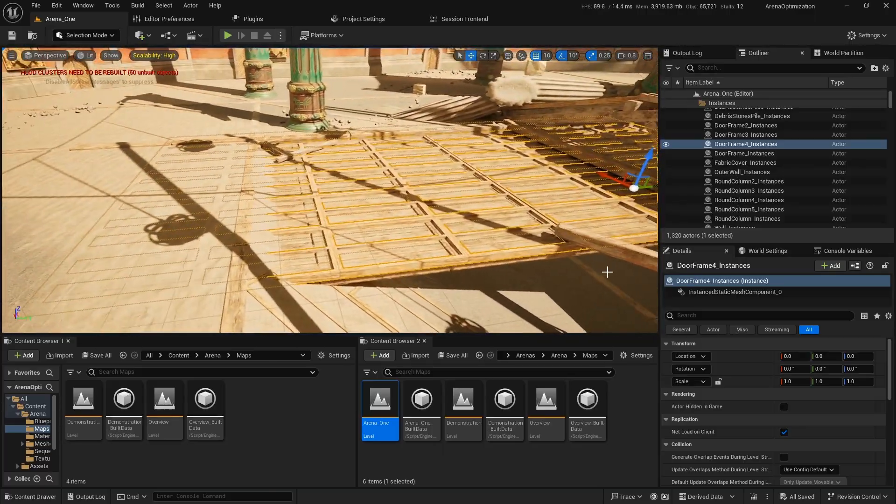
Examine the Instances and lighting properties of DoorFrame4_Instances' InstancedStaticMeshComponent_0 alongside the lattice pieces it covers in the level.
left_click(730, 293)
scroll(792, 394, "down", 10)
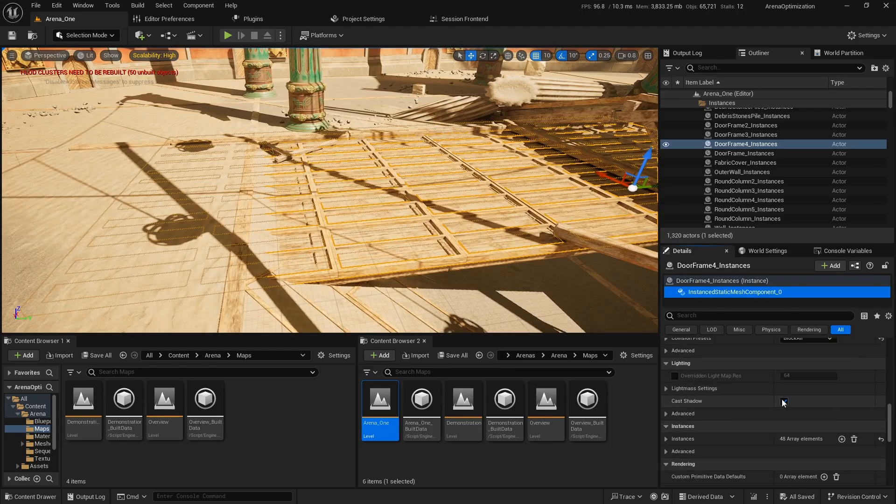
left_click(667, 394)
left_click(668, 395)
right_click_drag(551, 262, 616, 266)
mouse_move(406, 267)
right_mouse_down()
mouse_move(389, 270)
mouse_move(405, 266)
right_mouse_up()
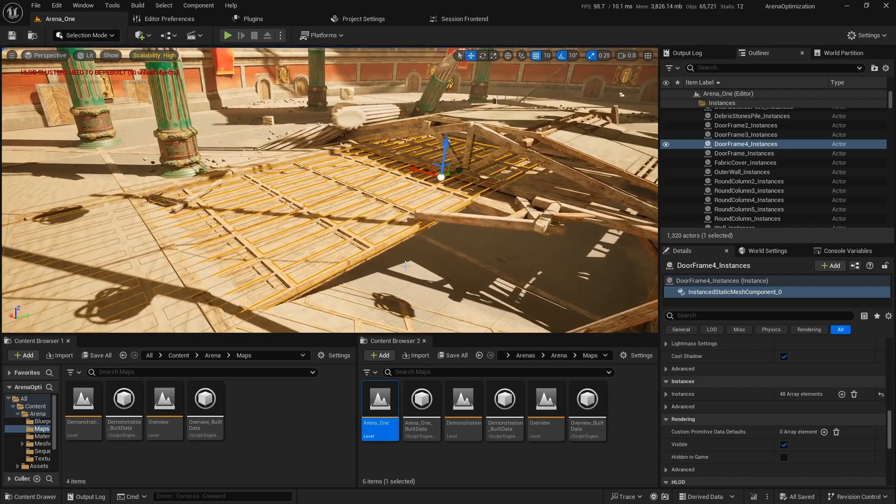
scroll(745, 394, "up", 10)
right_click_drag(556, 301, 458, 263)
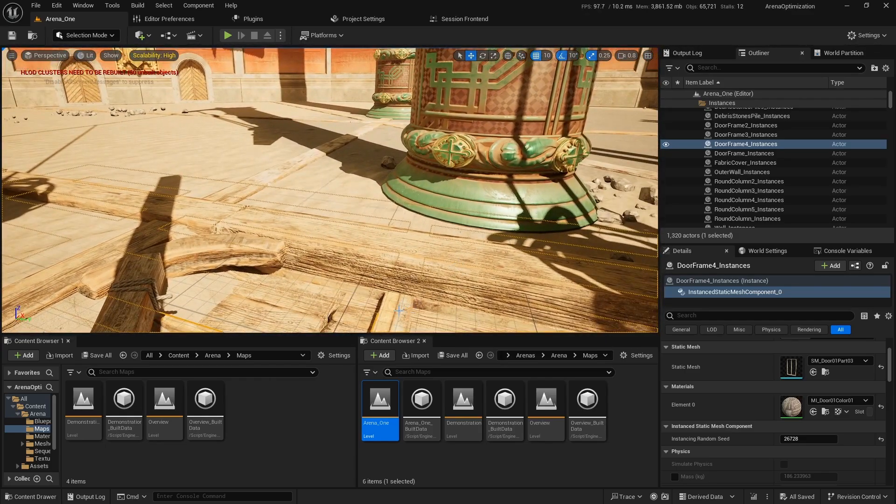
right_click_drag(400, 307, 219, 248)
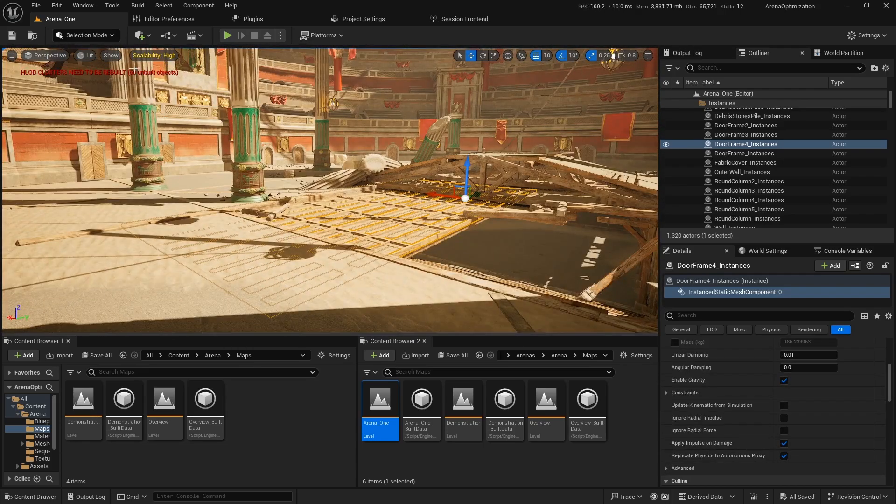
Switch the viewport to the Mesh LOD Coloration view mode.
left_click(89, 56)
mouse_move(140, 192)
left_click(219, 200)
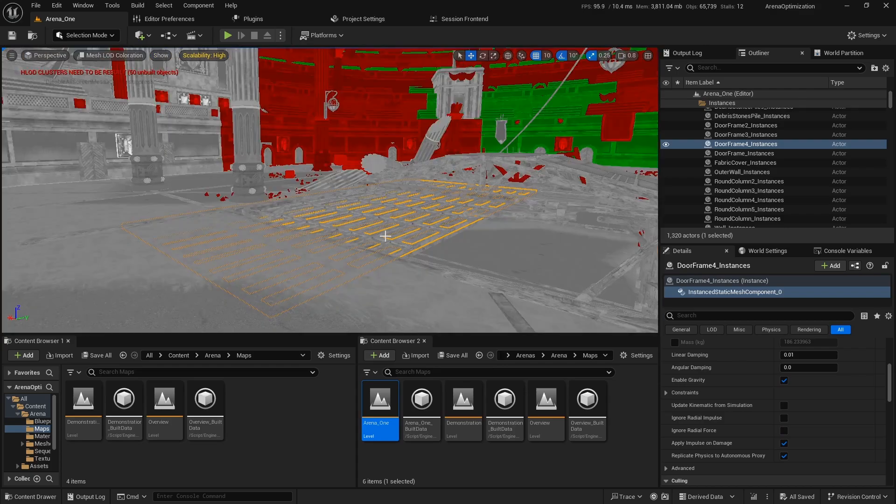
right_click_drag(262, 201, 373, 205)
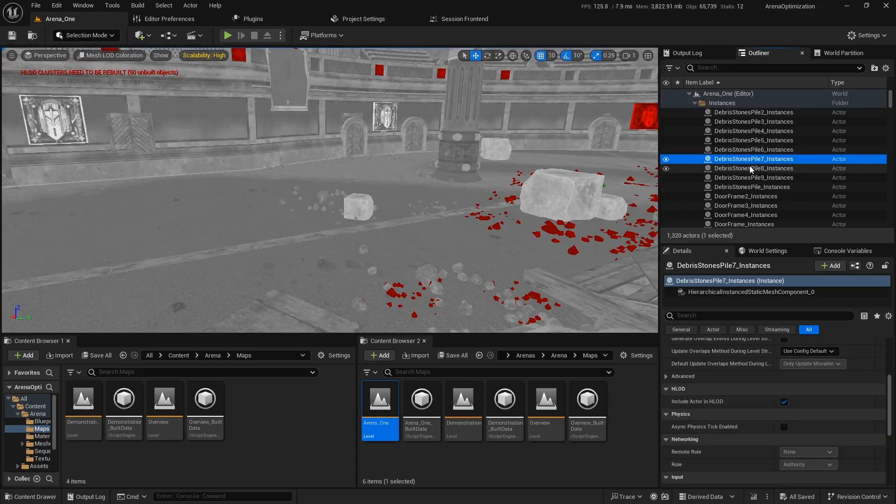
Frame DebrisStonesPile9_Instances and compare the LOD coloration of its stones and the neighbouring debris from near and far.
left_click(752, 169)
double_click(749, 177)
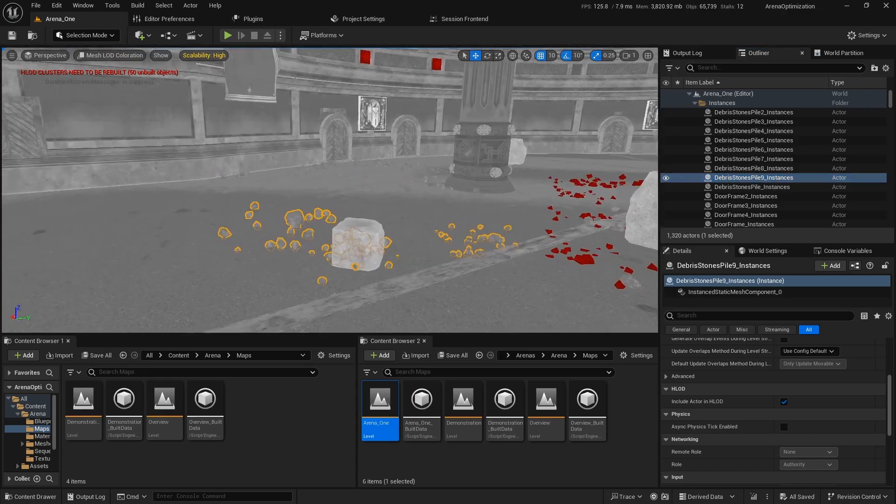
key("s")
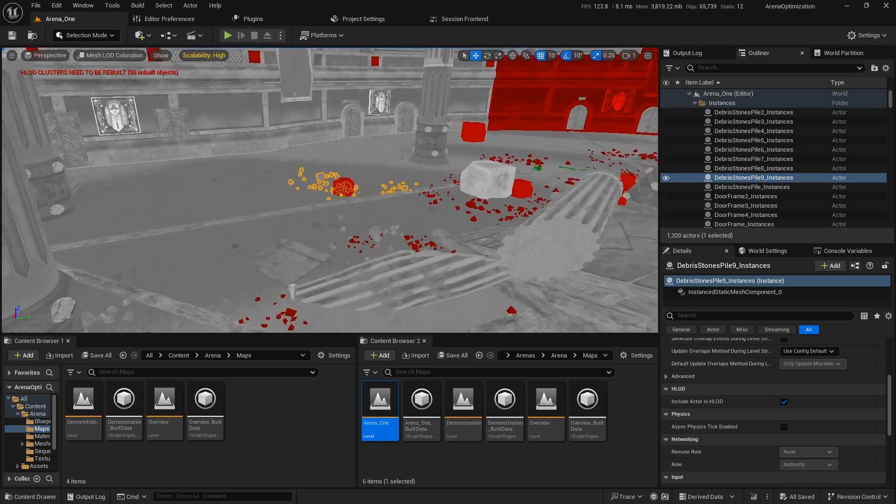
key("w")
key("s")
key("w")
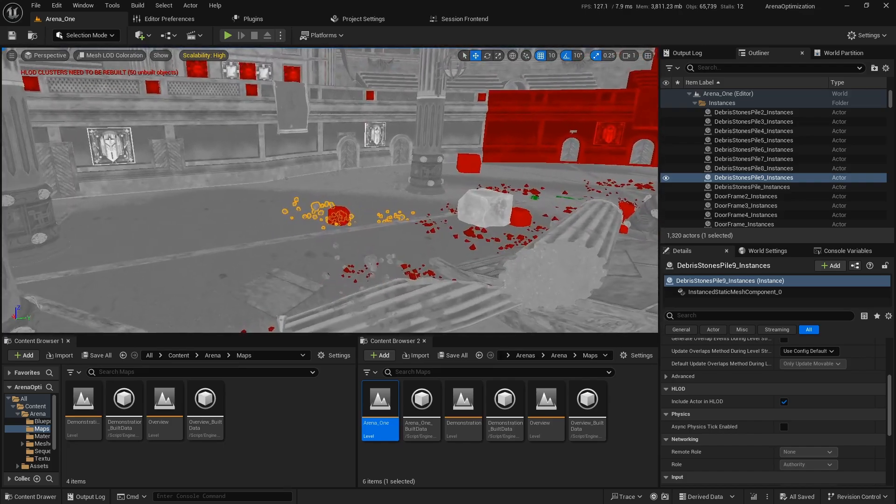
key("s")
key("w")
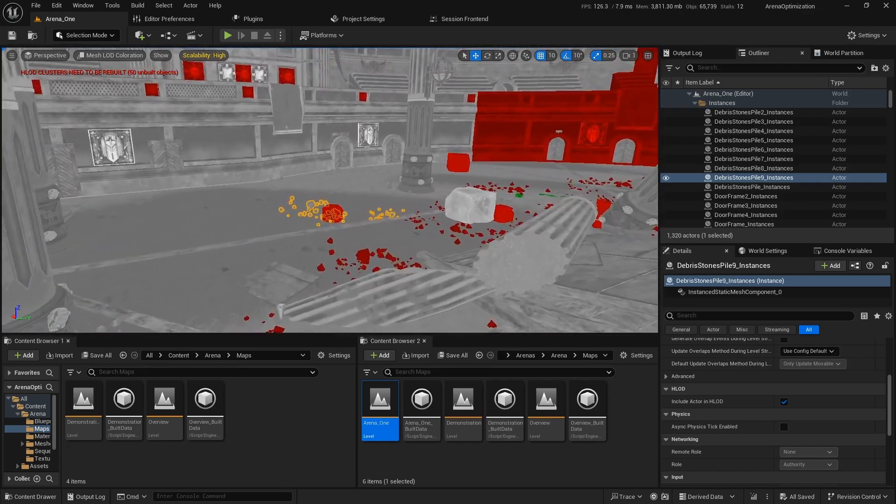
key("s")
key("w")
right_click_drag(397, 266, 388, 266)
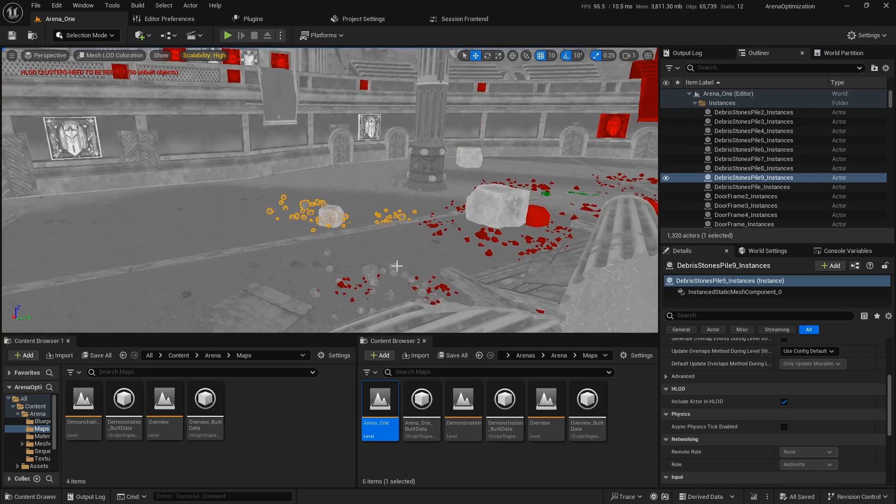
key("s")
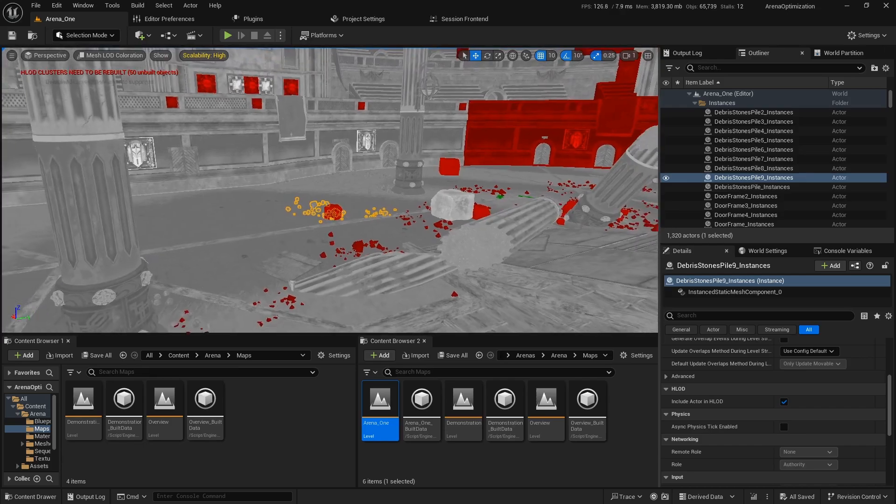
key("w")
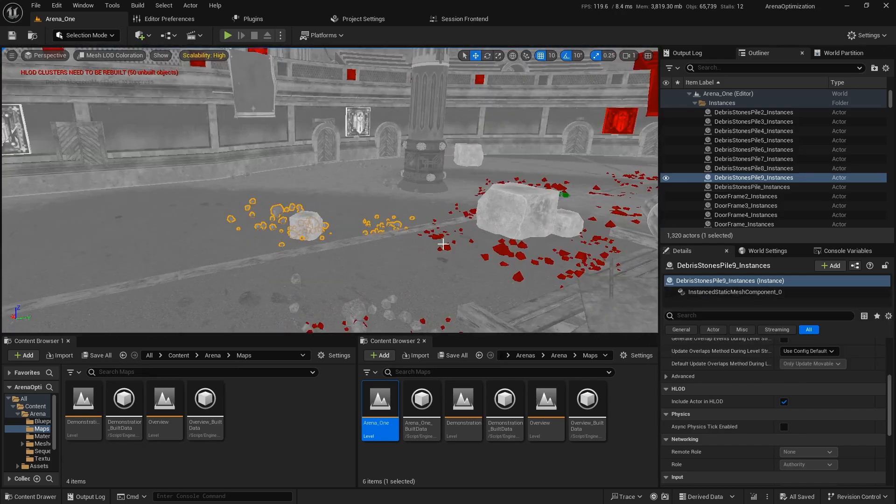
key("s")
key("d")
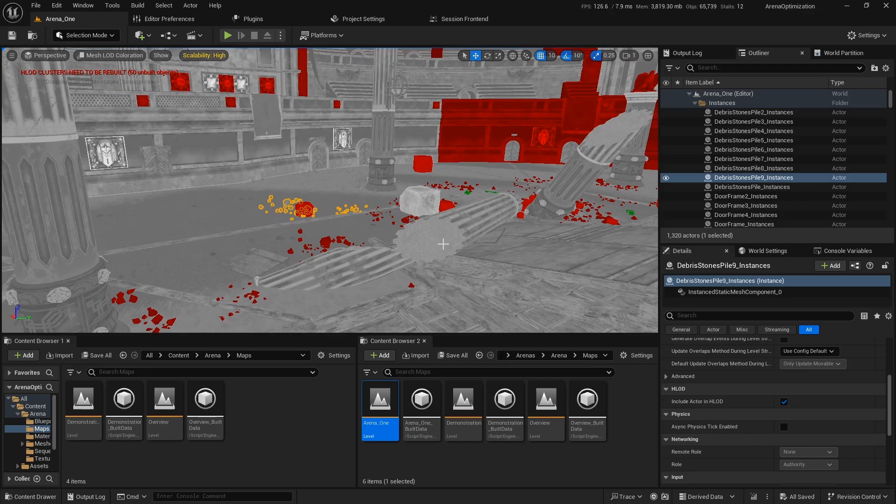
right_click_drag(292, 207, 282, 206)
key("s")
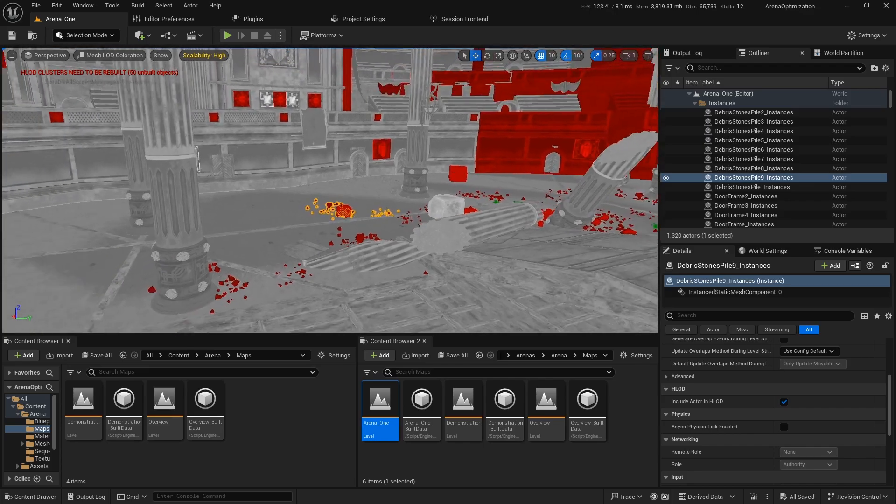
key("w")
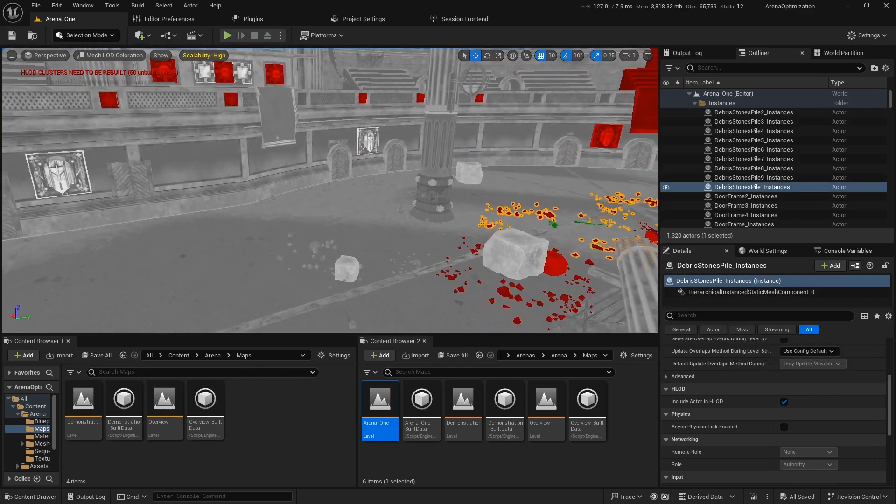
Examine how the LOD coloration of DebrisStonesPile_Instances' individual stones changes with viewing distance.
key("d")
right_click_drag(509, 243, 611, 243)
key("w")
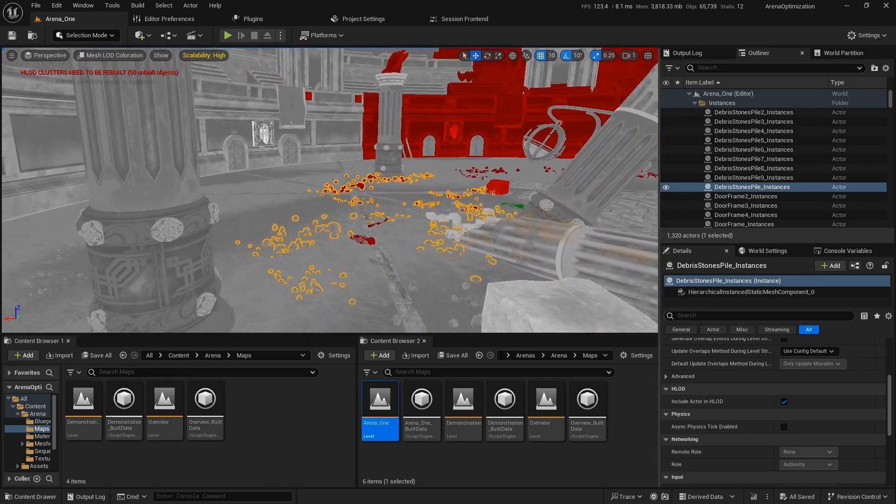
key("s")
mouse_move(445, 250)
right_mouse_down()
mouse_move(429, 237)
mouse_move(444, 248)
right_mouse_up()
key("w")
key("s")
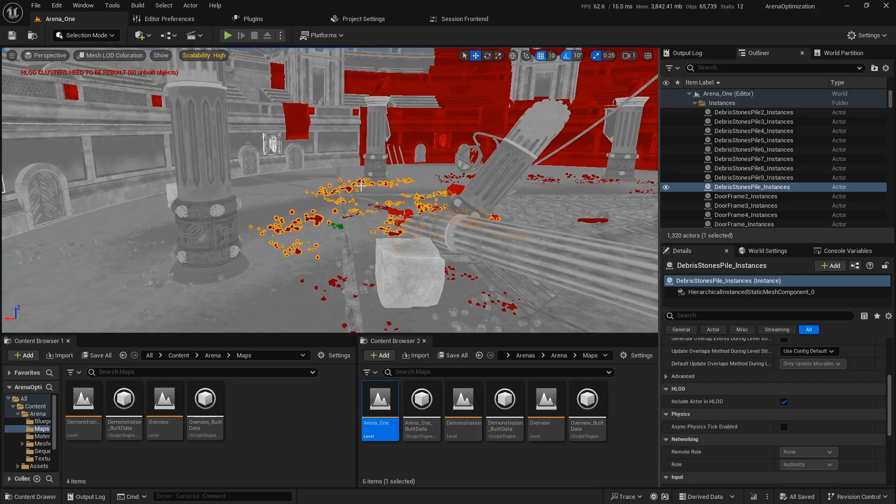
key("s")
right_click_drag(387, 187, 376, 187)
key("w")
key("s")
key("w")
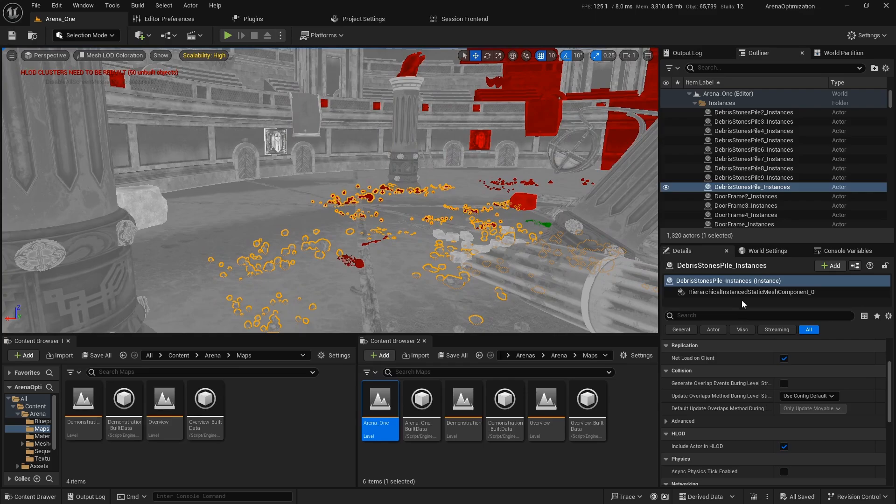
Inspect the properties of the HierarchicalInstancedStaticMeshComponent_0 in DebrisStonesPile_Instances.
left_click(761, 292)
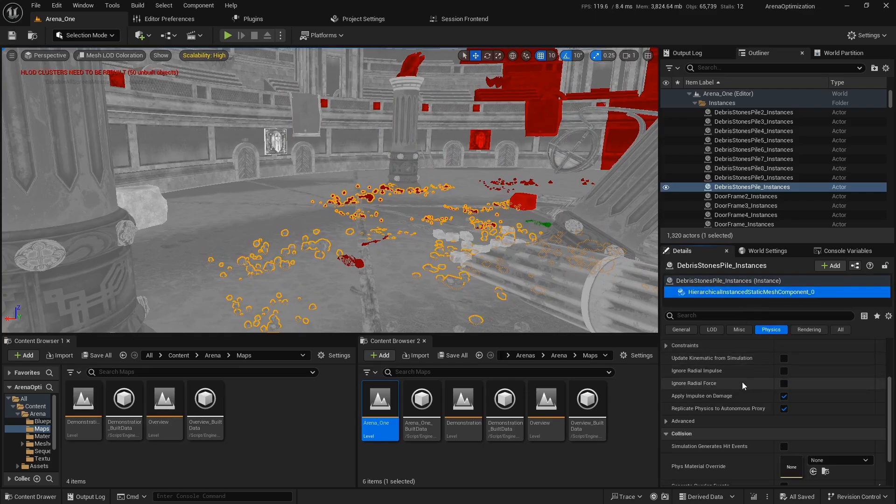
right_click_drag(486, 224, 498, 221)
scroll(744, 390, "down", 2)
scroll(744, 390, "up", 5)
left_click(729, 292)
scroll(739, 395, "down", 3)
scroll(738, 395, "up", 3)
Select an SM_OuterWall02 instance in the arena's outer wall to check its LOD coloration.
key("s")
right_click_drag(467, 219, 444, 221)
key("w")
right_click_drag(350, 238, 464, 175)
key("s")
key("w")
left_click(450, 192)
right_click_drag(429, 214, 450, 205)
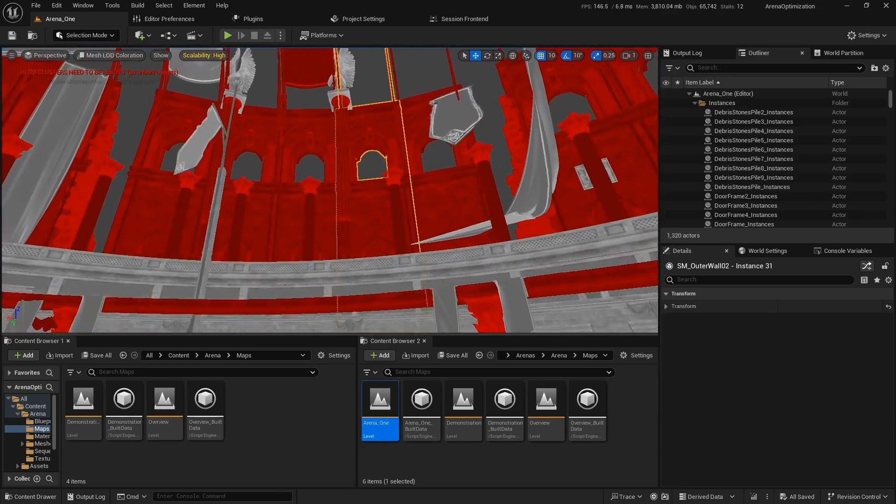
Compare the LOD coloration of the arena's structures from varying distances.
key("w")
right_click_drag(388, 226, 422, 243)
scroll(390, 228, "up", 5)
key("w")
key("s")
key("w")
key("s")
key("w")
key("s")
key("w")
Select an SM_WoodPlank01 instance on the arena floor and examine the LOD coloration around it from close up and high above.
left_click(390, 191)
key("s")
right_click_drag(390, 191, 394, 229)
key("w")
key("s")
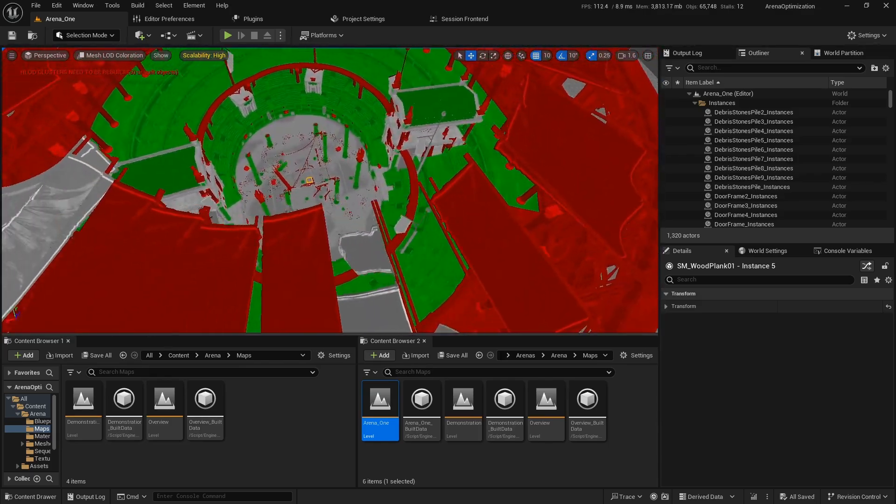
key("w")
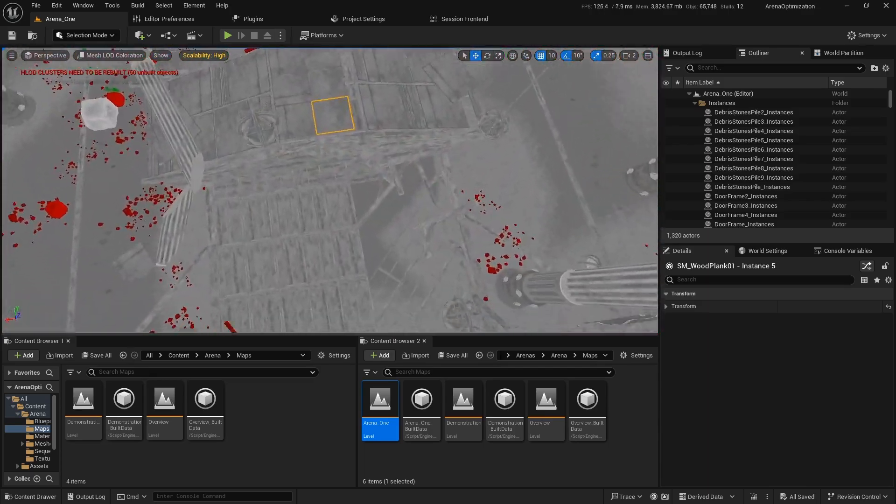
key("s")
scroll(330, 190, "up", 1)
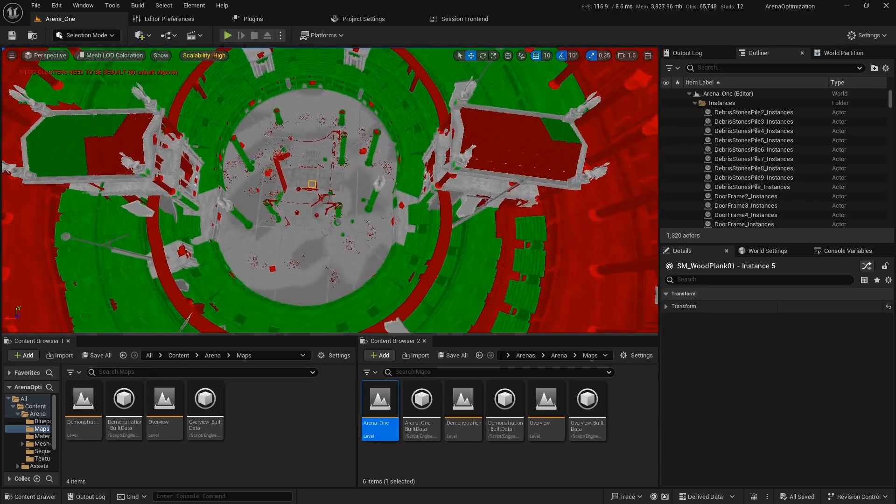
Select the ArenaSideStand actor and return the viewport to the Lit view mode.
left_click(294, 248)
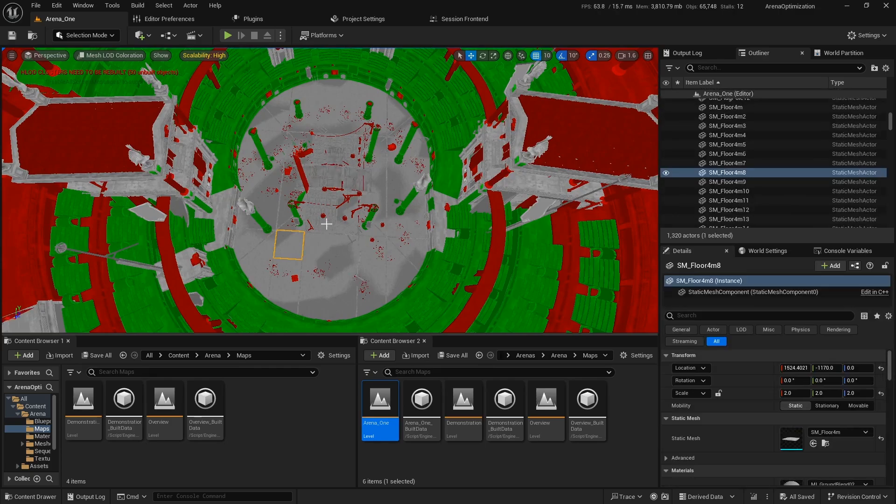
left_click(187, 147)
right_click_drag(327, 162, 224, 154)
right_click_drag(364, 165, 336, 210)
left_click(112, 55)
left_click(123, 92)
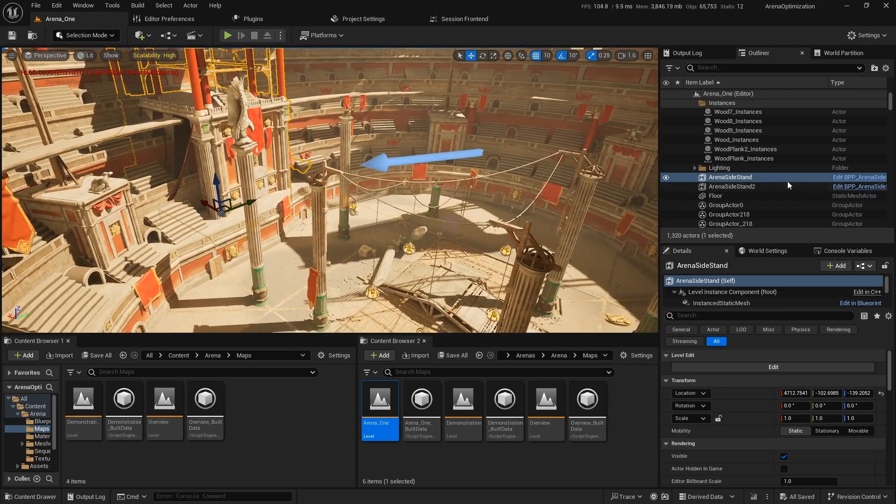
Create a packed level actor from the two pillars SM_Pillar9 and SM_Pillar16, saving its level as NewMap.
left_click(330, 252)
left_click(321, 243)
left_click(247, 204, "ctrl")
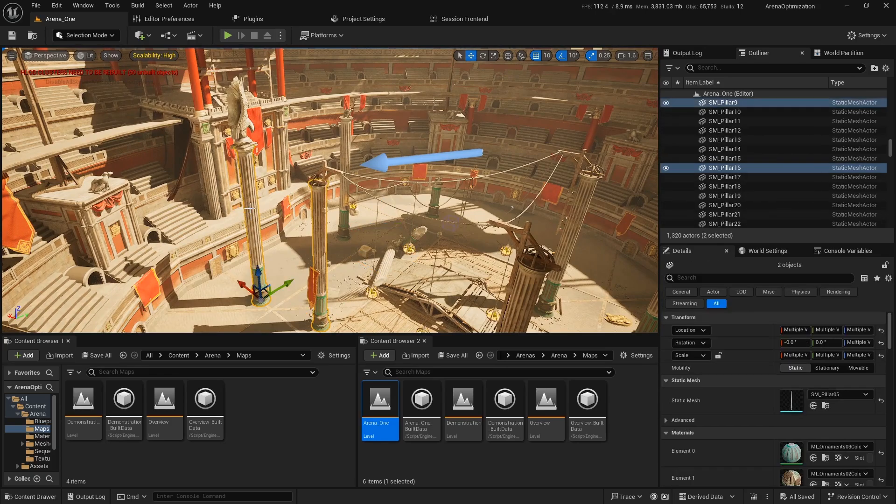
right_click(249, 209)
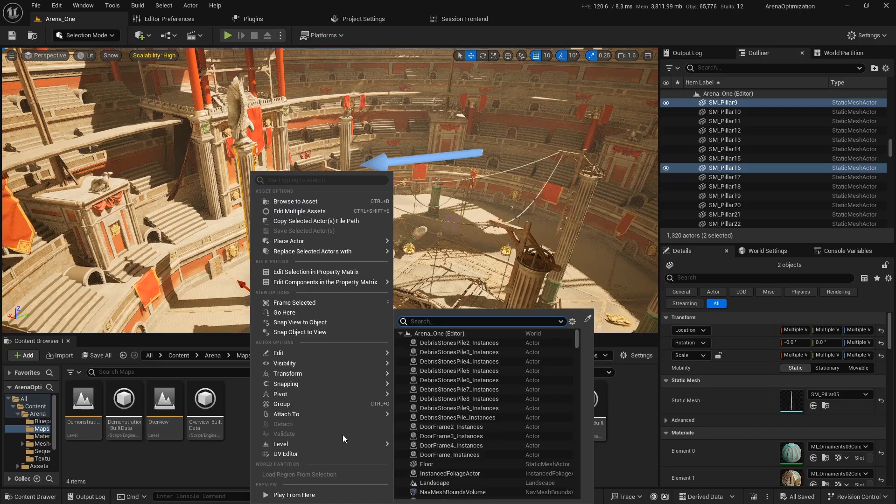
mouse_move(342, 445)
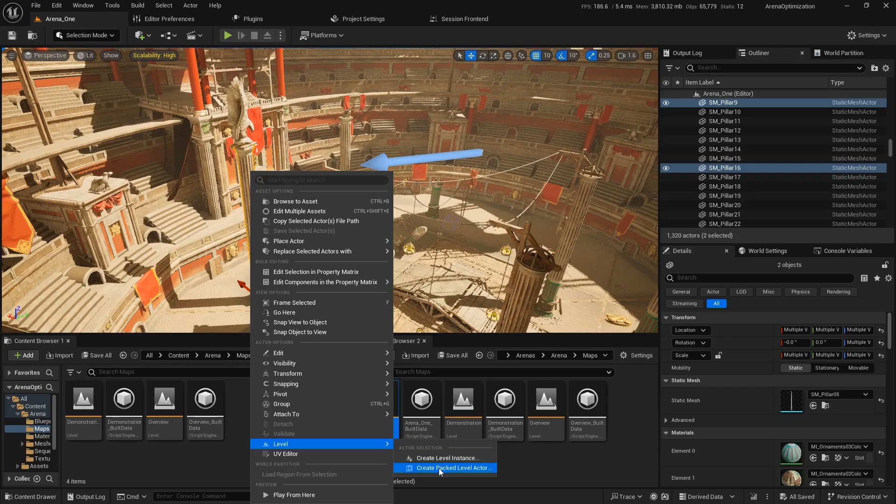
left_click(439, 469)
left_click(542, 315)
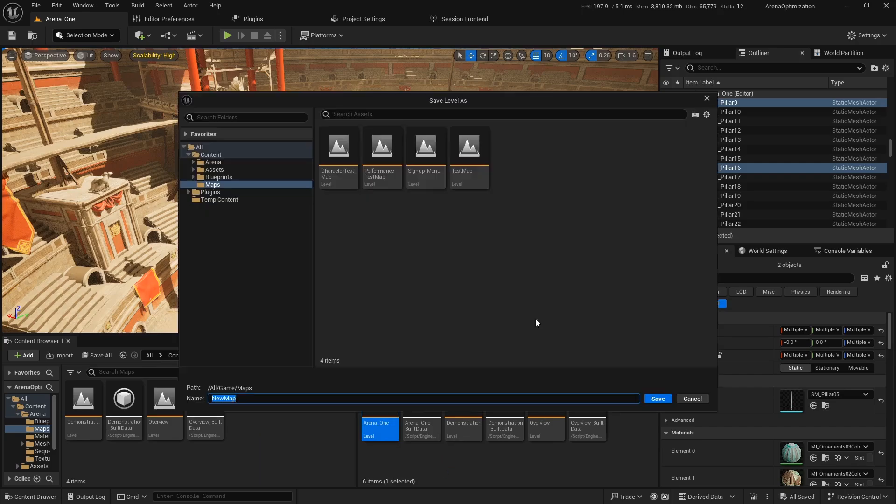
left_click(657, 398)
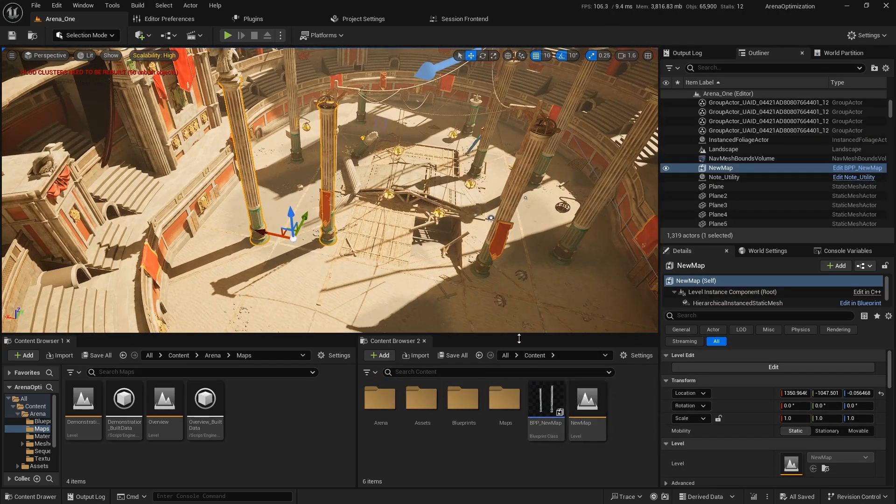
Open the BPP_NewMap blueprint and select its HierarchicalInstancedStaticMesh component.
double_click(543, 407)
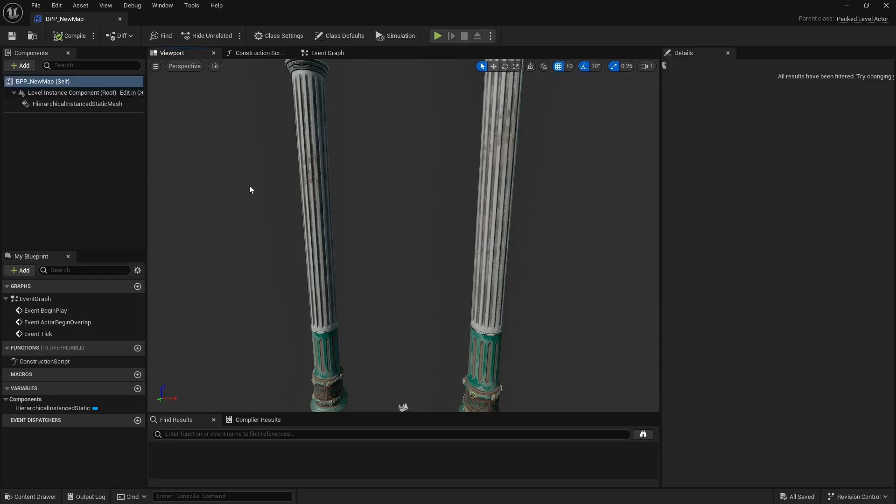
left_click(77, 104)
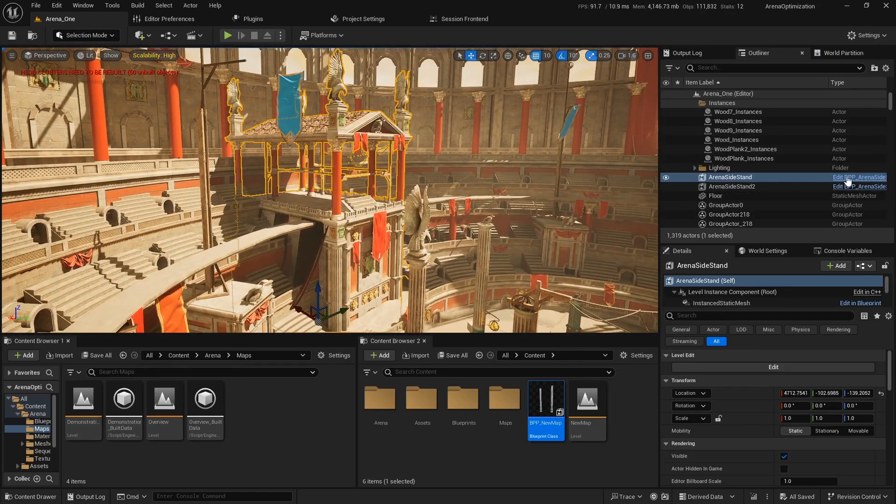
Open the BPP_ArenaSideStand blueprint from ArenaSideStand and look through its instanced and hierarchical instanced static mesh components.
left_click(845, 179)
scroll(94, 192, "down", 5)
scroll(94, 206, "up", 2)
left_click(89, 126)
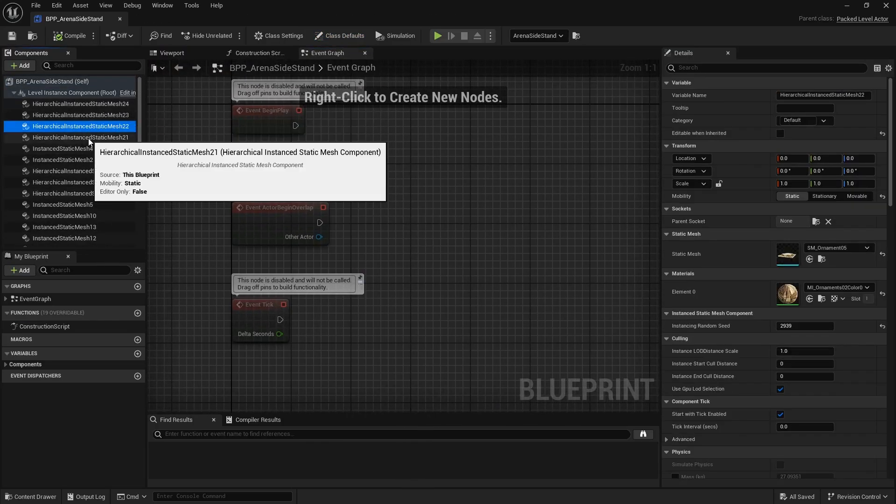
left_click(75, 149)
scroll(79, 197, "down", 5)
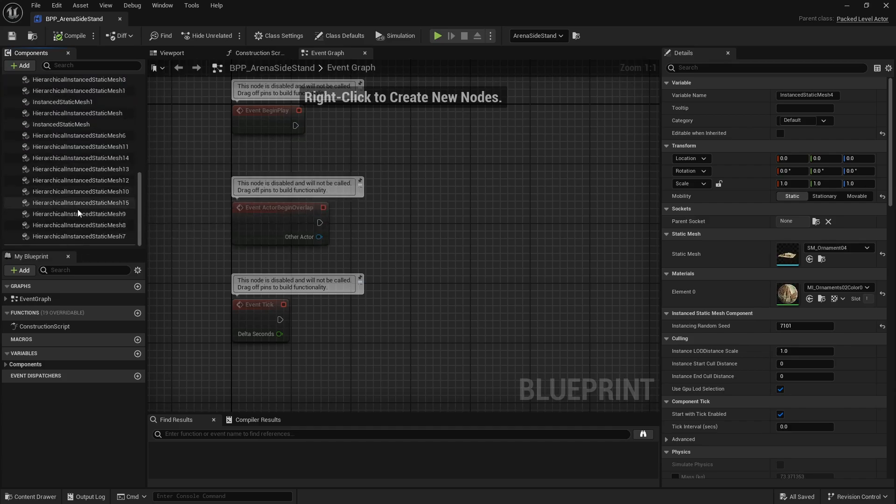
scroll(88, 199, "up", 3)
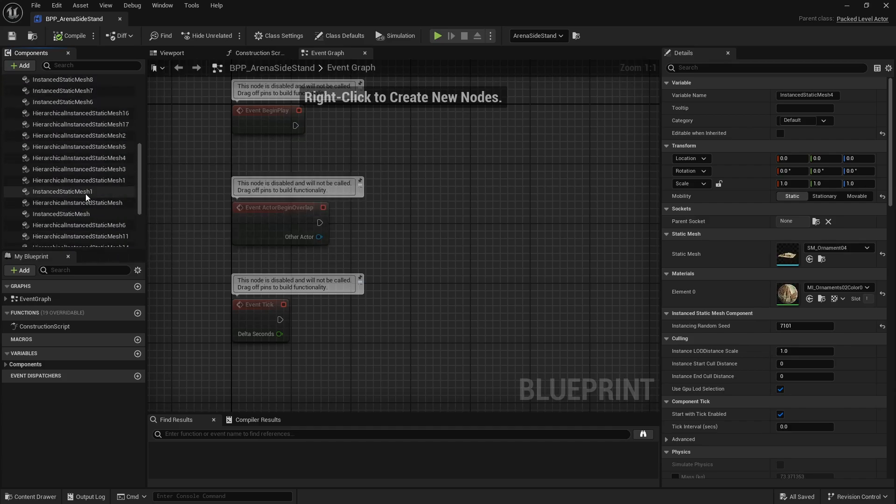
left_click(85, 169)
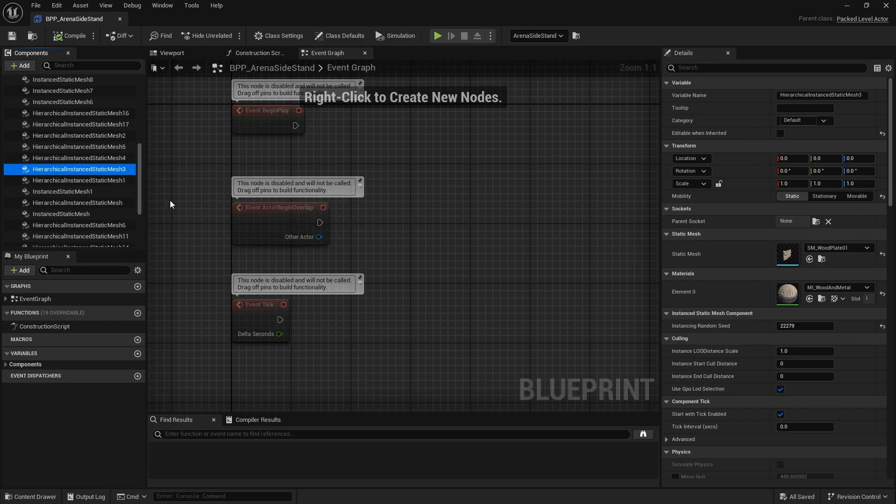
Compare the Instances arrays of InstancedStaticMesh, HierarchicalInstancedStaticMesh2, InstancedStaticMesh7 and InstancedStaticMesh8.
scroll(63, 187, "down", 2)
left_click(67, 169)
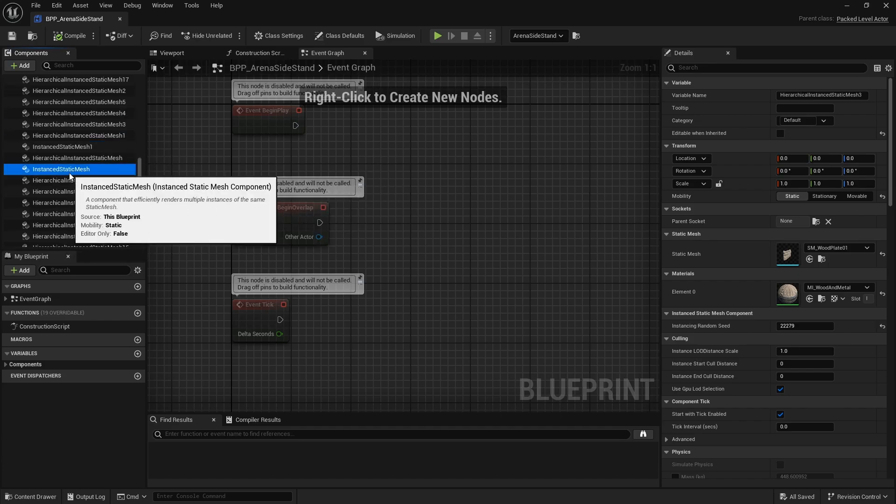
scroll(625, 277, "down", 2)
scroll(781, 298, "down", 3)
scroll(781, 298, "down", 5)
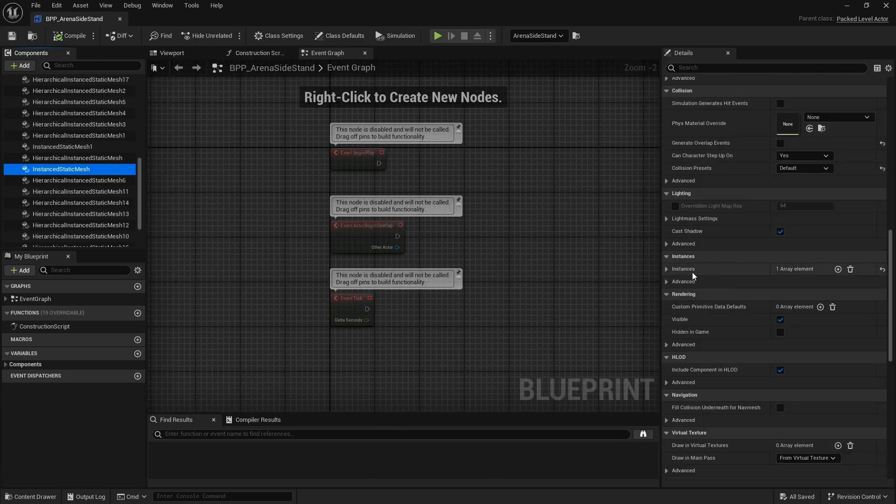
left_click(668, 269)
left_click(674, 282)
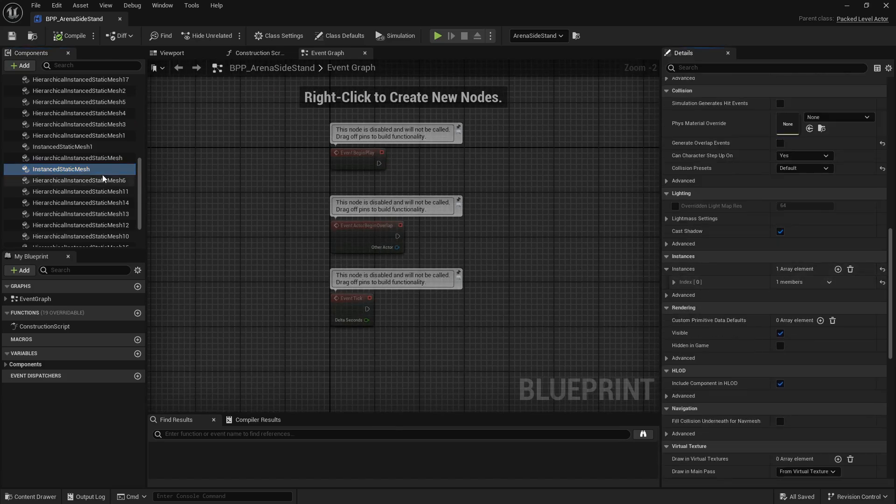
scroll(70, 168, "up", 3)
left_click(79, 165)
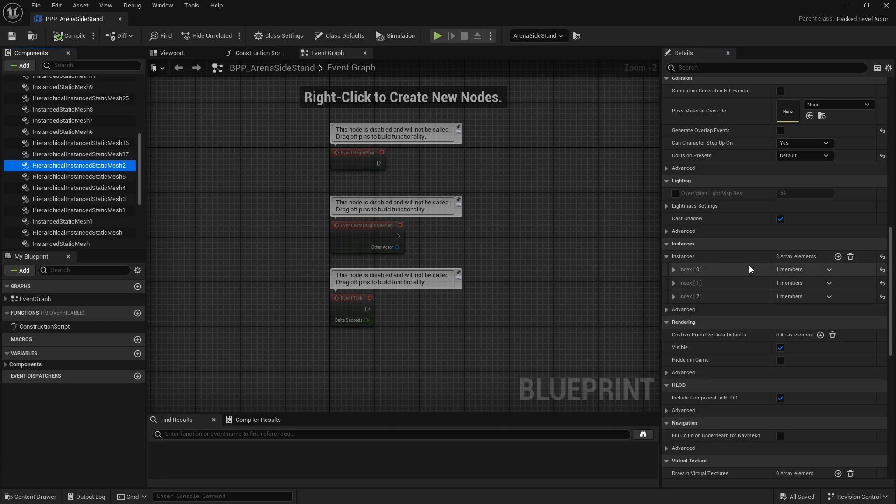
left_click(63, 121)
left_click(76, 110)
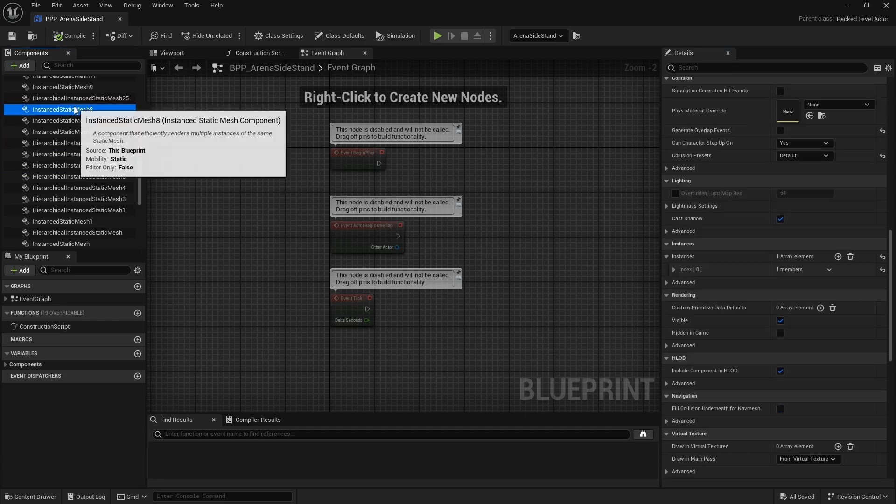
Close the BPP_ArenaSideStand blueprint, inspect ArenaSideStand2 from above in the level, and undo the last change.
middle_click(66, 20)
right_click_drag(330, 191, 439, 201)
left_click(336, 188)
right_click_drag(337, 187, 560, 224)
left_click(415, 201)
left_click(423, 207)
right_click_drag(423, 207, 505, 224)
double_click(426, 187)
right_click_drag(426, 186, 560, 154)
right_click_drag(378, 167, 343, 203)
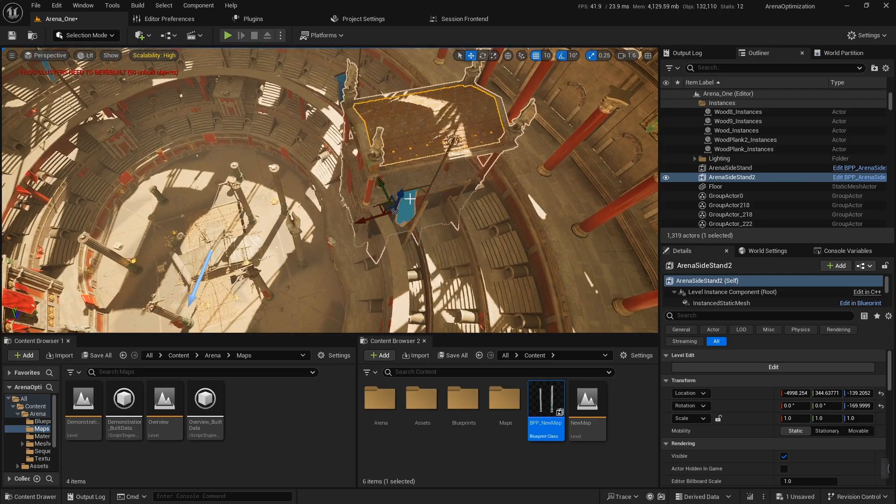
key("ctrl+z")
Select the SM_Pillar8 pillar on the arena floor and open its SM_Pillar05 static mesh for editing.
right_click_drag(409, 199, 401, 168)
left_click(355, 205)
left_click(411, 198)
right_click_drag(411, 199, 434, 173)
right_click_drag(368, 186, 352, 172)
left_click(286, 205)
left_click(353, 171)
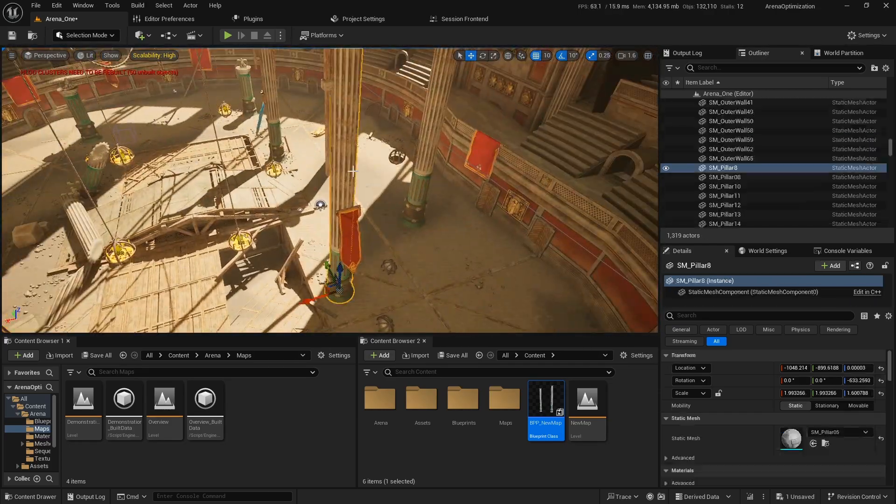
double_click(752, 435)
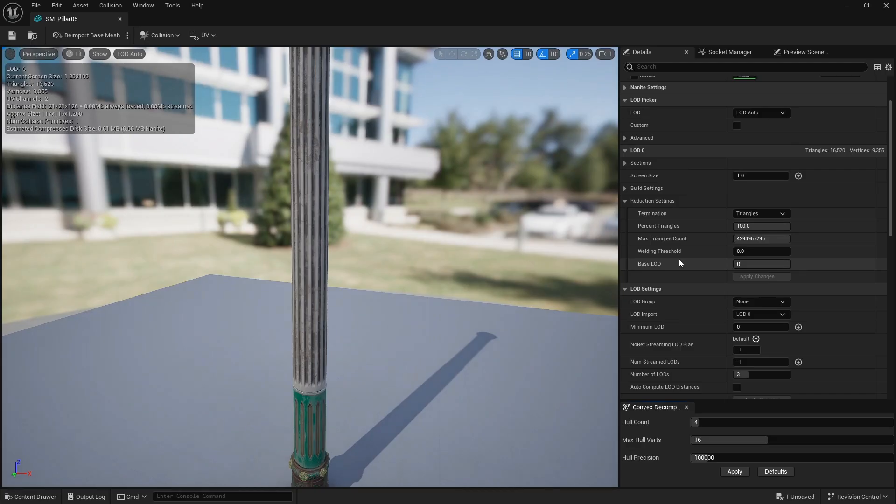
Review the material slots, reduction settings and LOD settings of the SM_Pillar05 mesh.
scroll(680, 263, "up", 3)
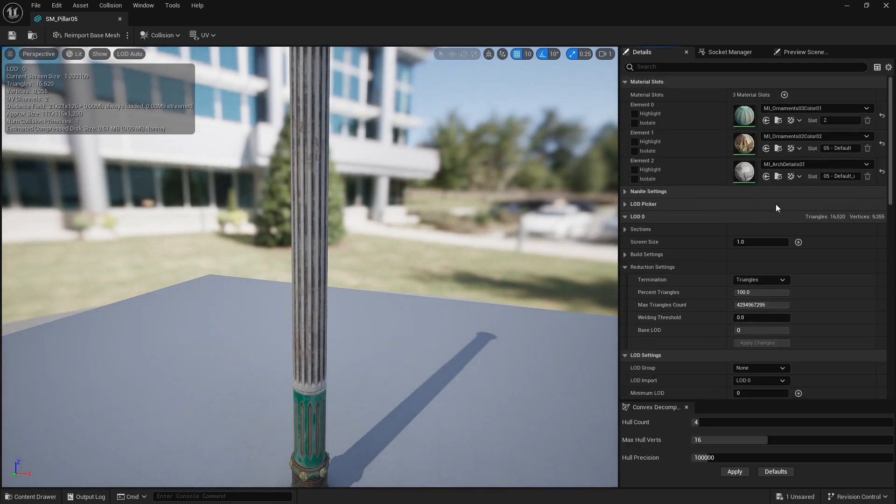
left_click(773, 217)
scroll(730, 282, "down", 6)
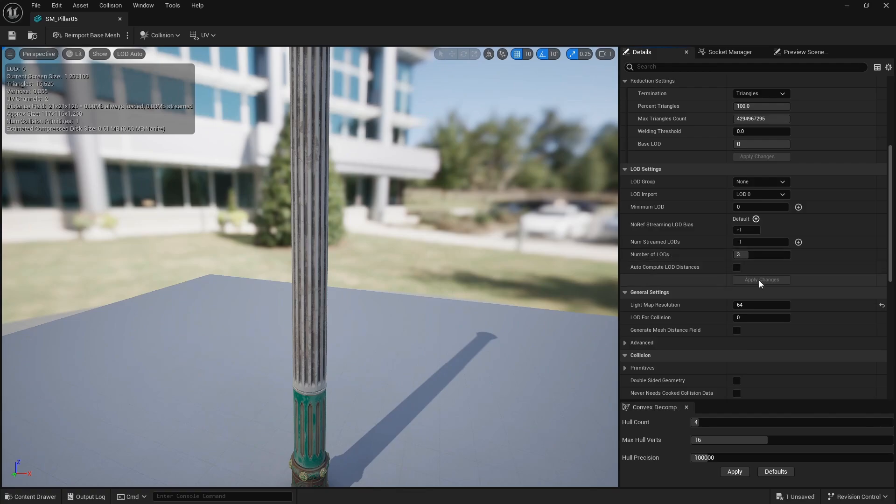
left_click(776, 184)
left_click(702, 222)
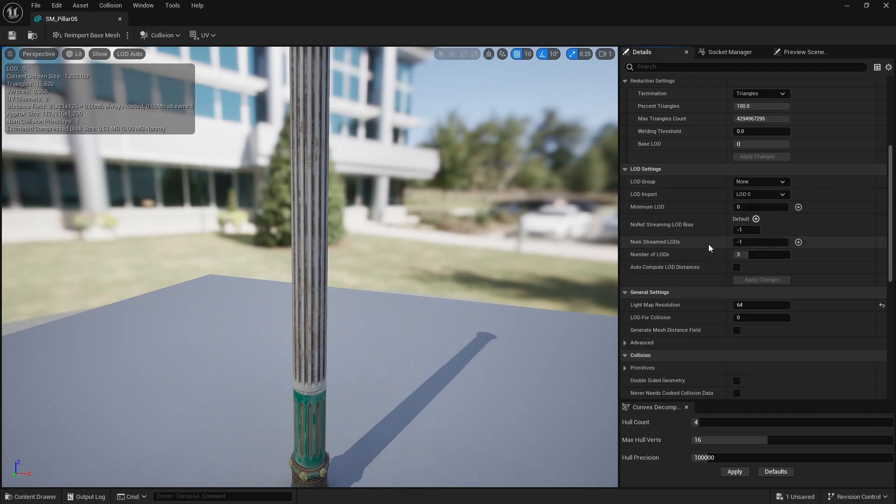
scroll(706, 286, "up", 2)
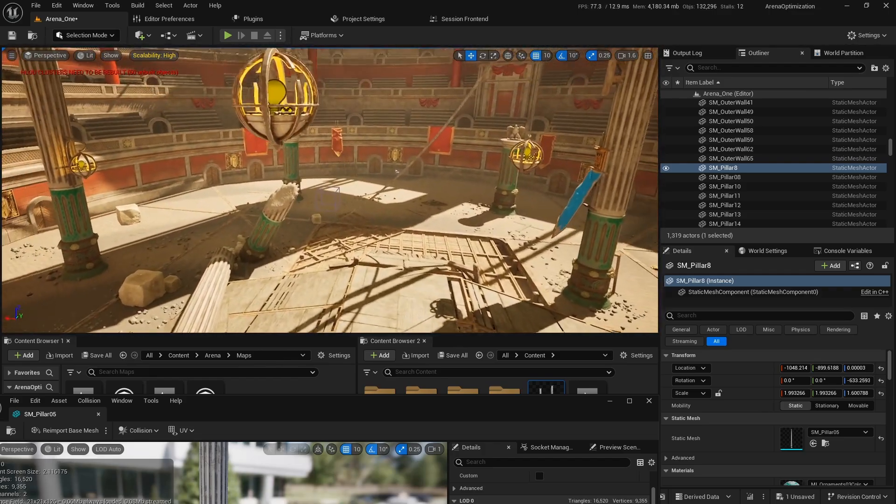
Switch the Arena_One viewport to the Mesh LOD Coloration view mode.
left_click(86, 55)
mouse_move(157, 193)
left_click(233, 203)
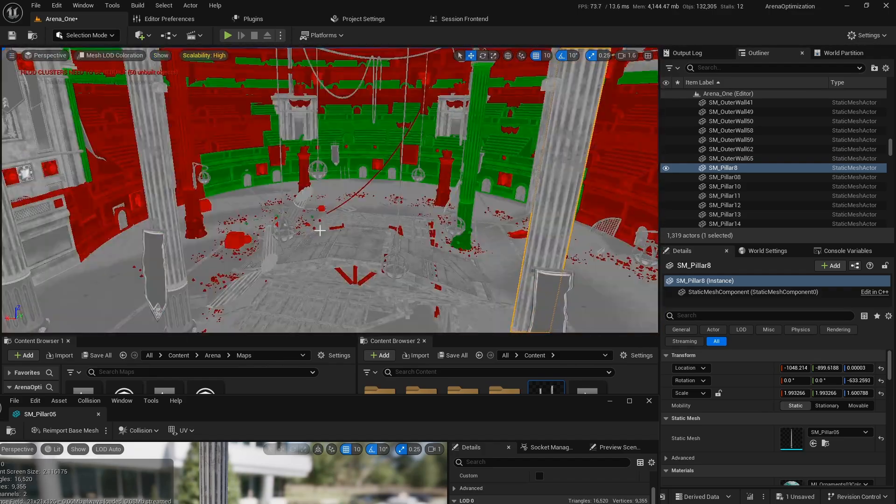
Examine the LOD coloration of SM_Pillar8 and the surrounding pillars from near and far across the arena floor.
right_click_drag(472, 229, 490, 224)
key("w")
key("s")
right_click_drag(348, 141, 348, 141)
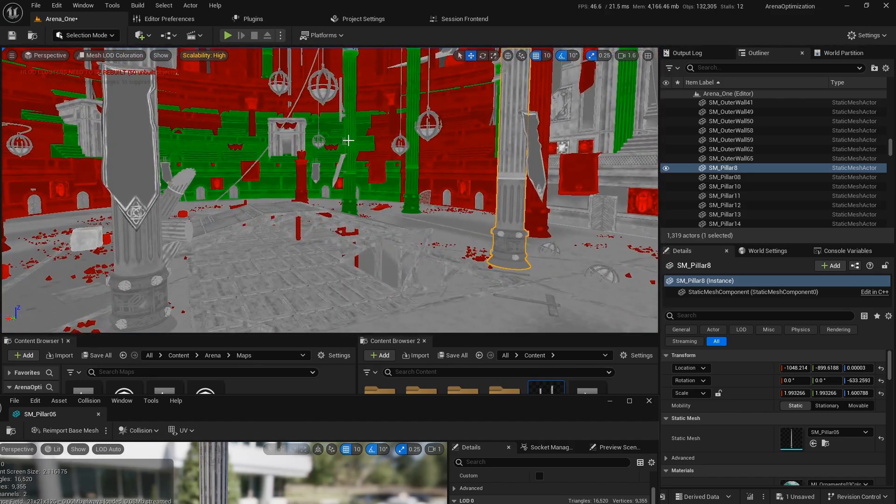
key("s")
mouse_move(396, 263)
right_mouse_down()
mouse_move(396, 256)
mouse_move(395, 271)
right_mouse_up()
key("w")
key("s")
key("w")
key("d")
right_click_drag(359, 184, 352, 173)
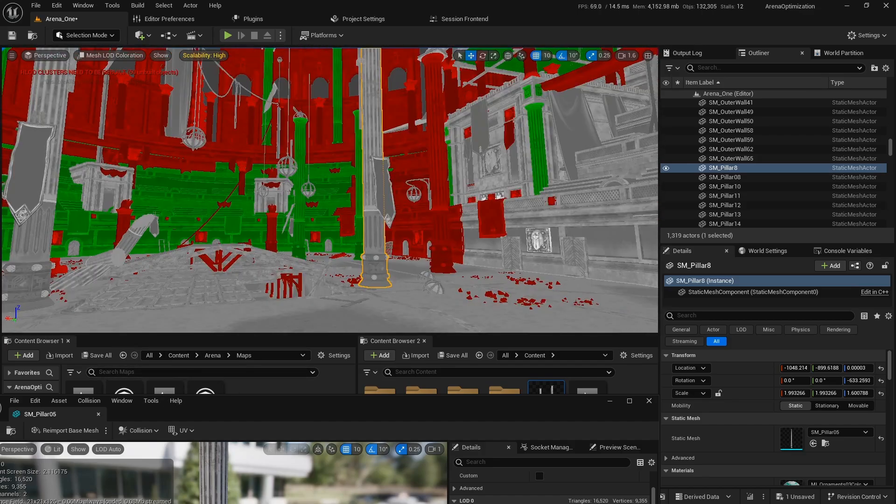
right_click_drag(384, 160, 362, 173)
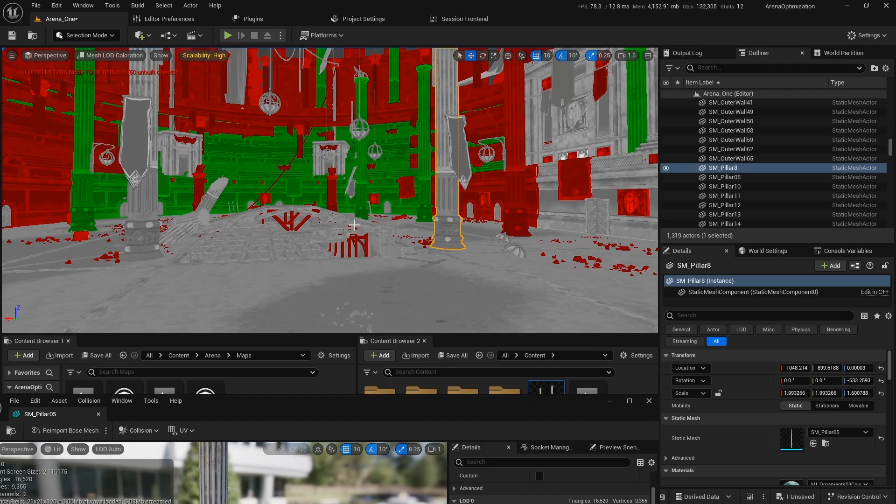
right_click_drag(355, 249, 392, 252)
Return to the SM_Pillar05 mesh, display LOD 0 and expand its sections to review their materials.
scroll(756, 375, "down", 3)
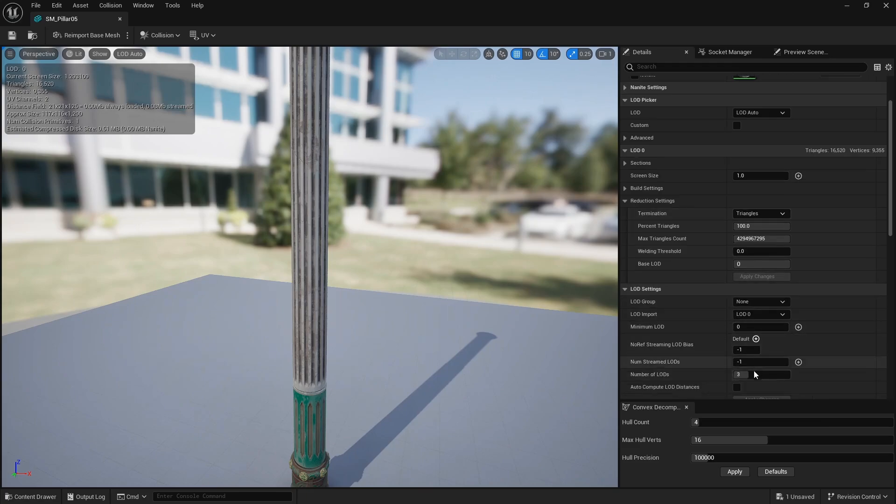
scroll(705, 336, "up", 3)
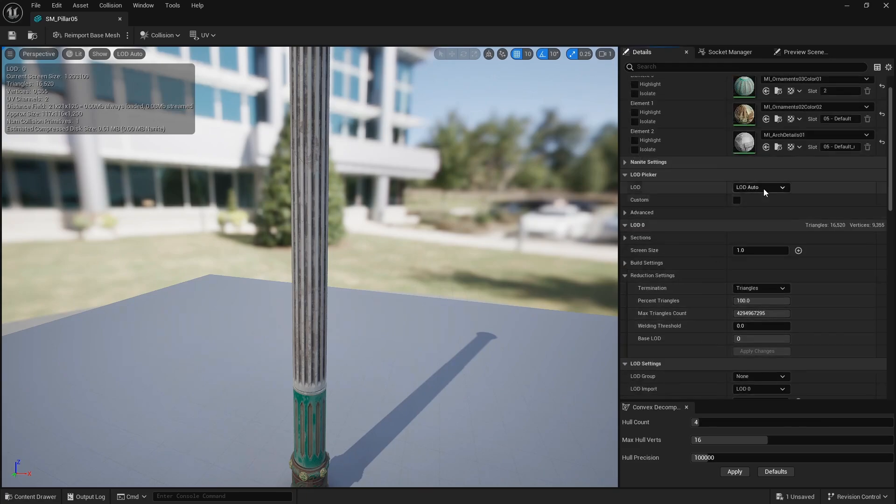
left_click(766, 188)
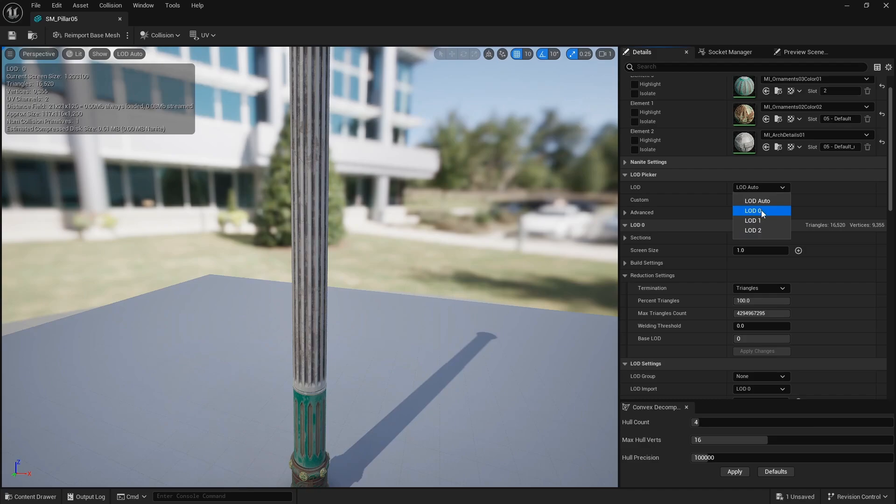
left_click(761, 211)
scroll(679, 241, "down", 1)
left_click(641, 225)
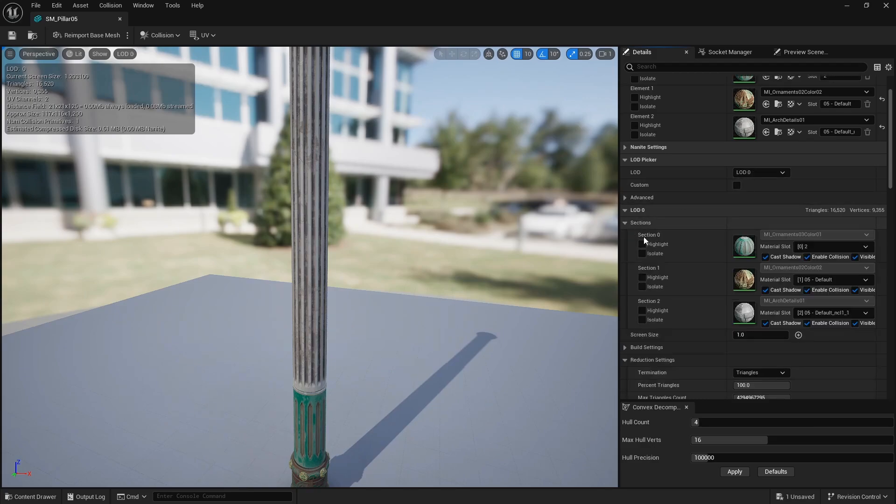
scroll(637, 232, "down", 1)
scroll(735, 252, "down", 2)
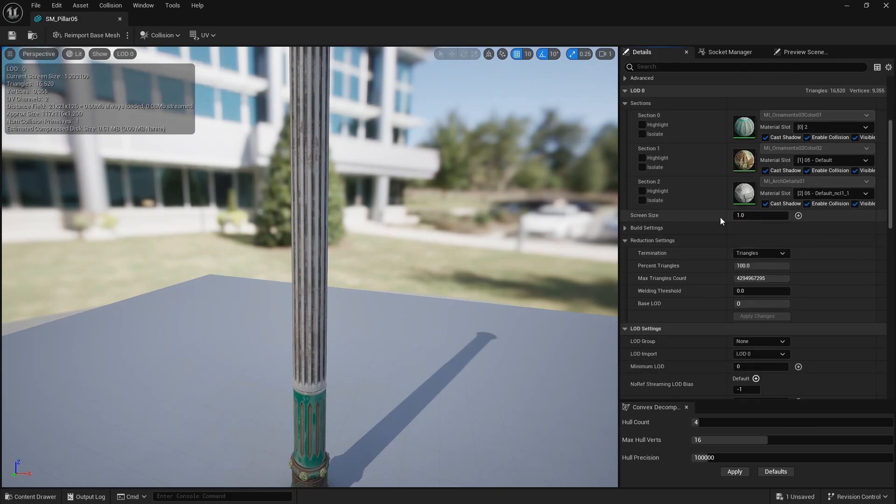
Examine LOD 0's screen size with its per-platform override options, its reduction settings and the previewed pillar.
scroll(721, 217, "up", 2)
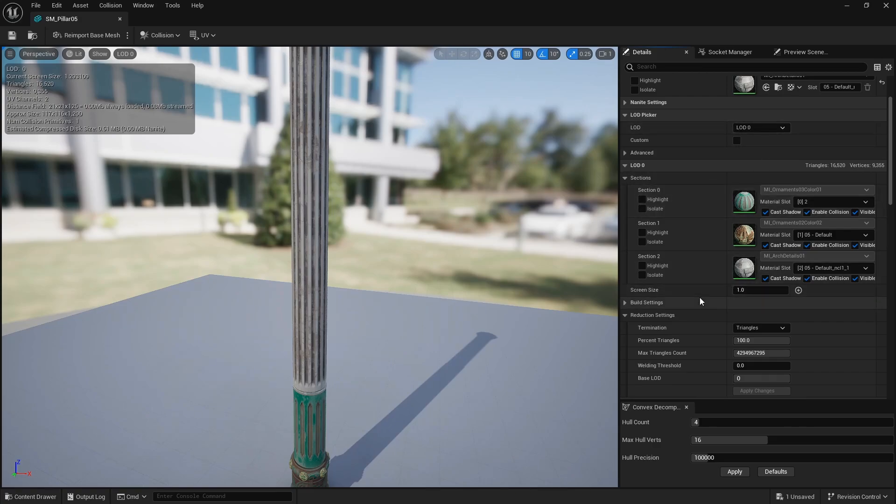
scroll(700, 298, "down", 2)
left_click(798, 231)
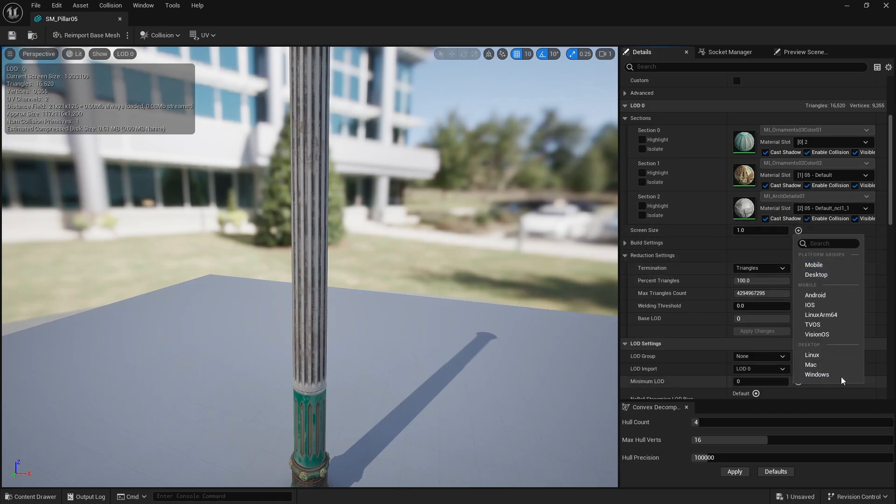
left_click(698, 272)
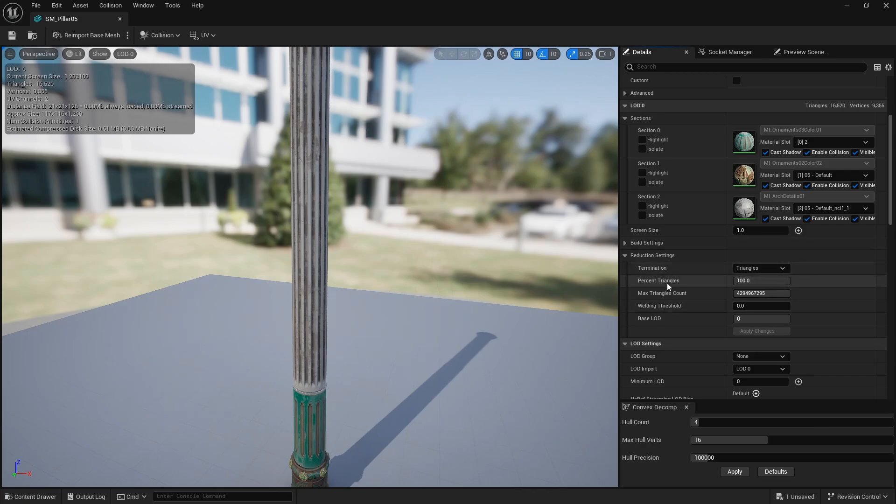
right_click_drag(338, 267, 308, 265)
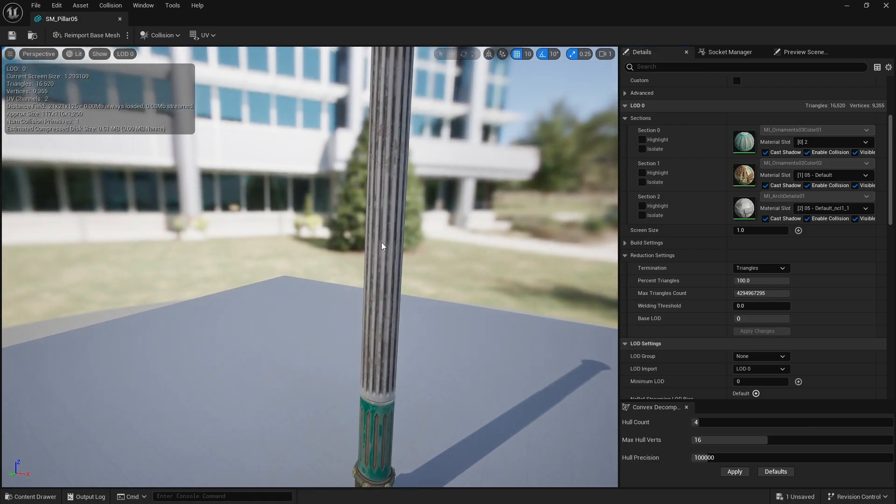
Display LOD 1 of the pillar and compare its screen size setting with the current screen size at varying distances.
scroll(763, 181, "up", 4)
left_click(763, 173)
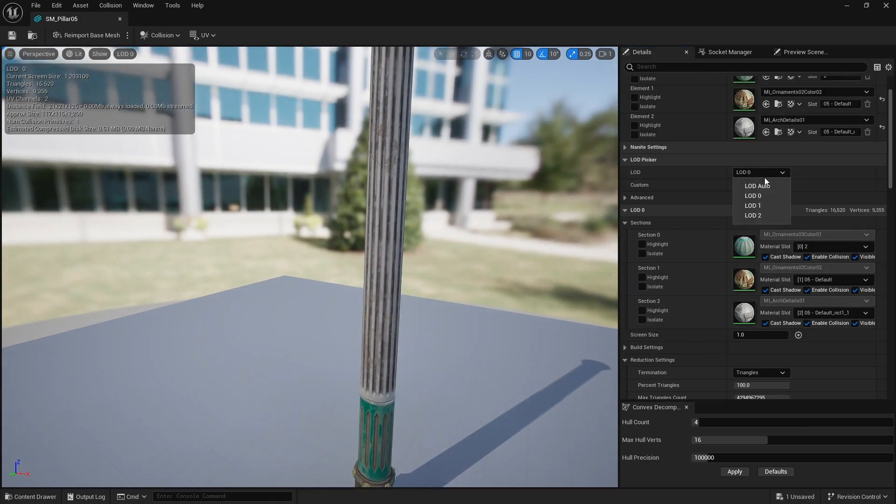
left_click(765, 206)
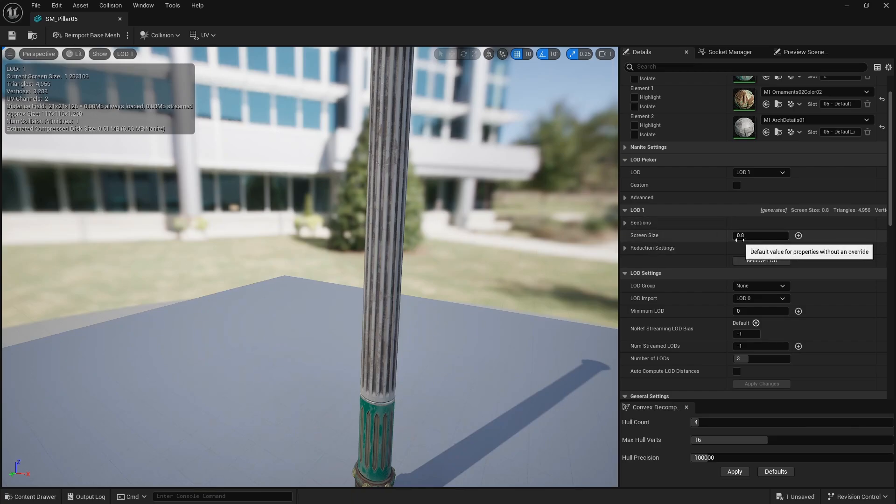
key("s")
mouse_move(448, 262)
right_mouse_down()
mouse_move(462, 264)
mouse_move(461, 248)
mouse_move(462, 264)
right_mouse_up()
key("s")
key("w")
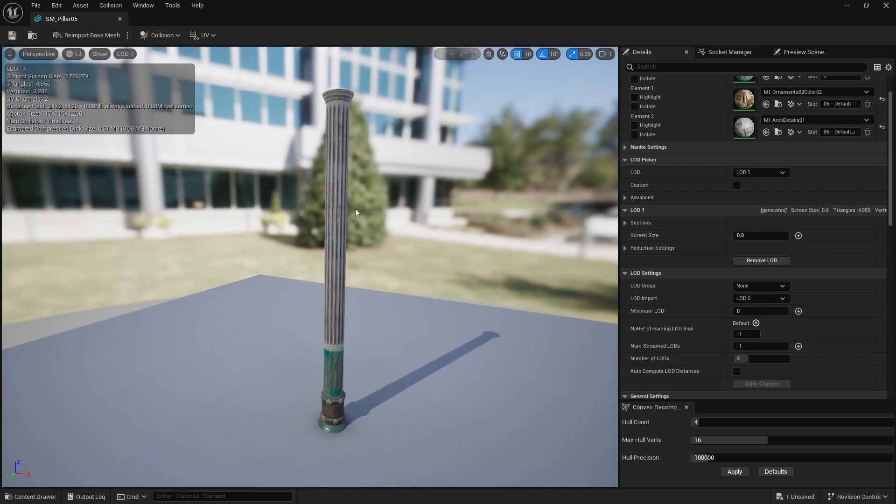
key("w")
key("s")
key("w")
key("s")
key("w")
key("s")
key("s")
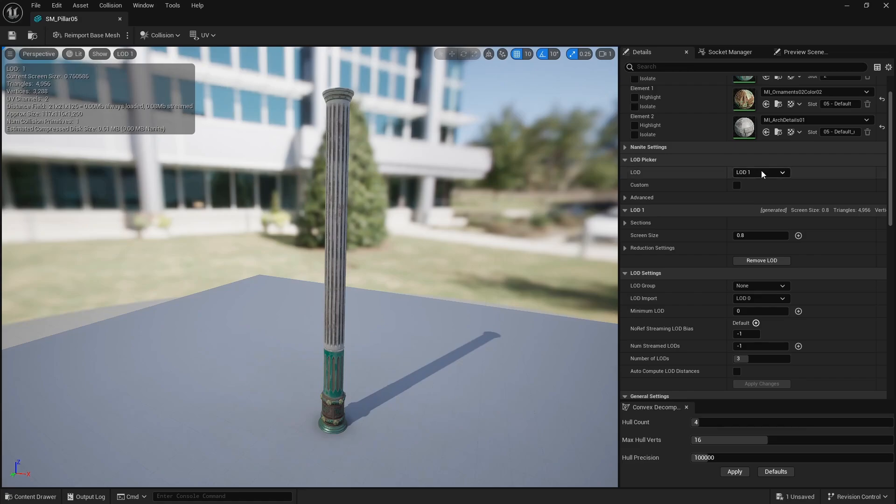
Display LOD 2 of the pillar and check at what viewing distance the current screen size reaches its threshold.
left_click(766, 172)
left_click(746, 212)
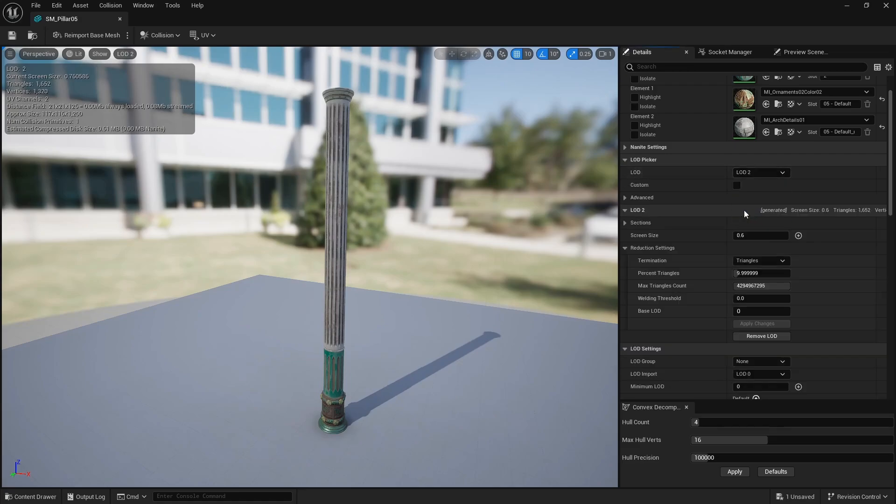
key("s")
key("s")
key("w")
key("s")
key("w")
key("s")
key("w")
key("s")
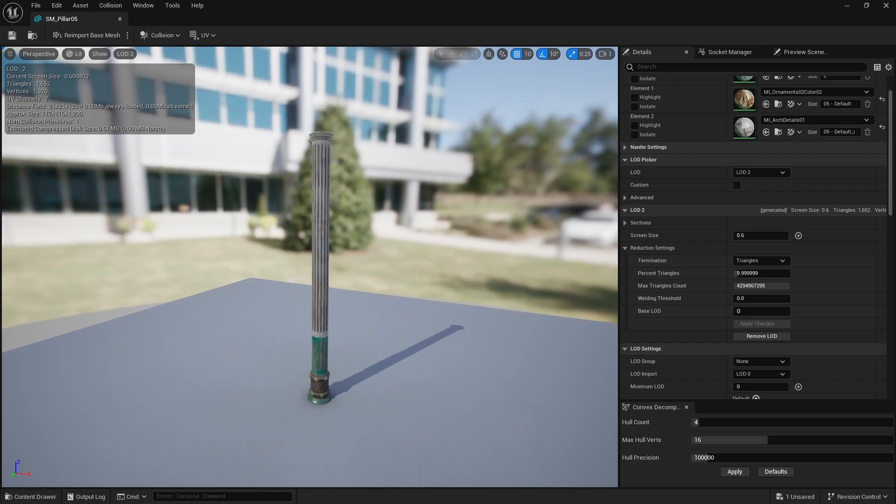
Compare the pillar's LOD 2 with LOD 0, then return to LOD 2 and examine its sections' shadow and collision options.
key("w")
key("s")
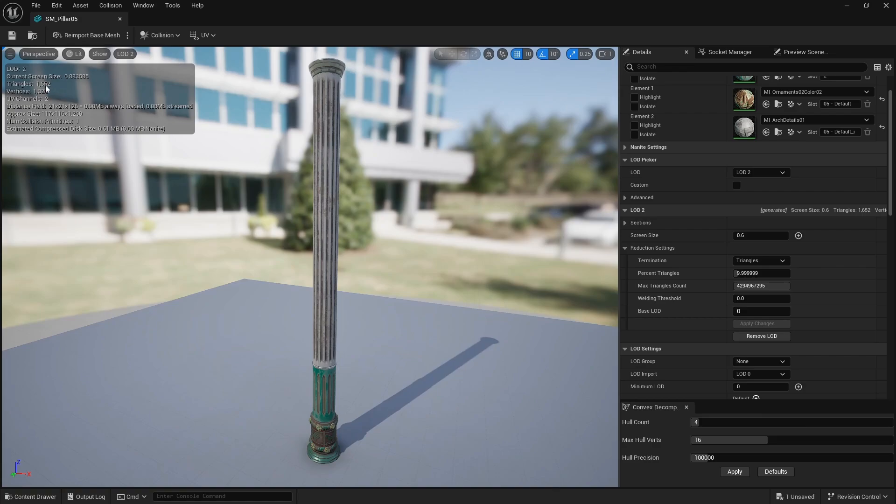
left_click(766, 173)
left_click(751, 197)
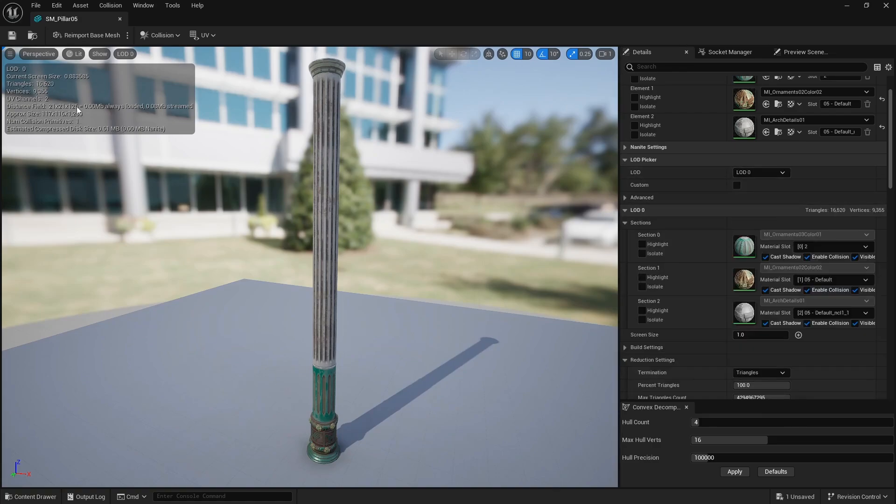
left_click(773, 173)
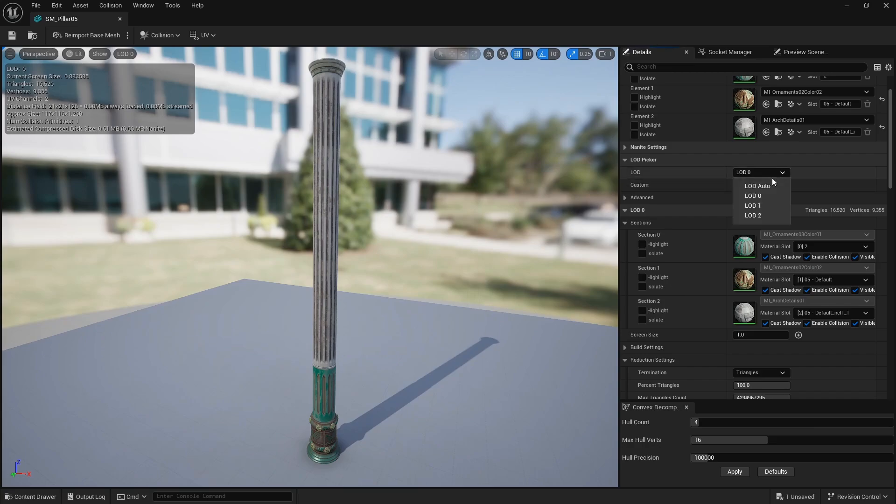
left_click(760, 217)
left_click(625, 223)
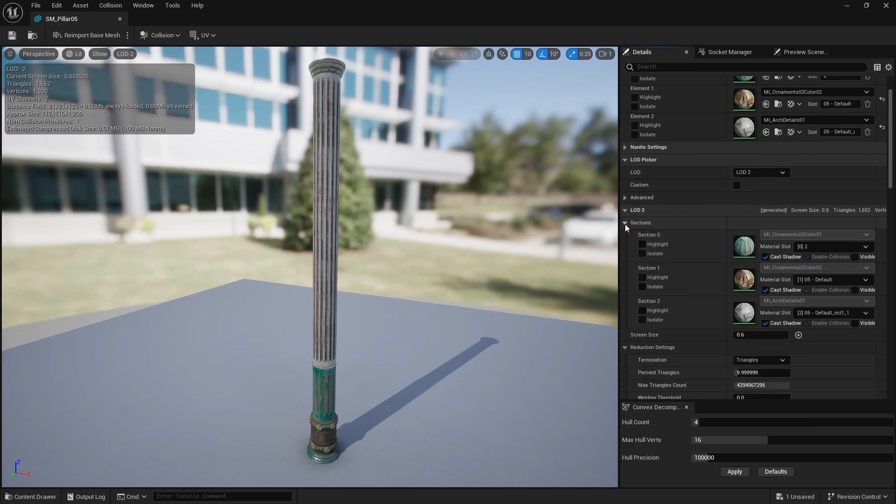
left_click_drag(622, 254, 411, 252)
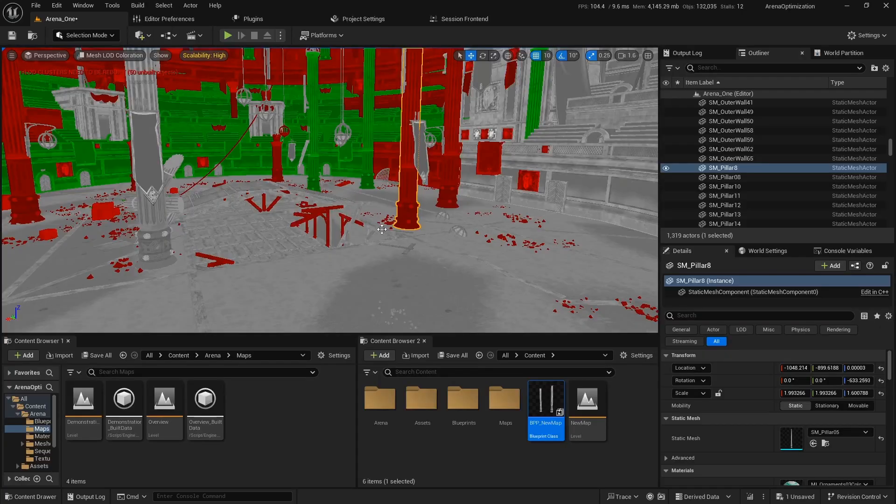
Select SM_Pillar10 in Arena_One and examine how pillar LOD colors change with viewing distance.
key("f")
right_click_drag(407, 179, 412, 202)
left_click(363, 166)
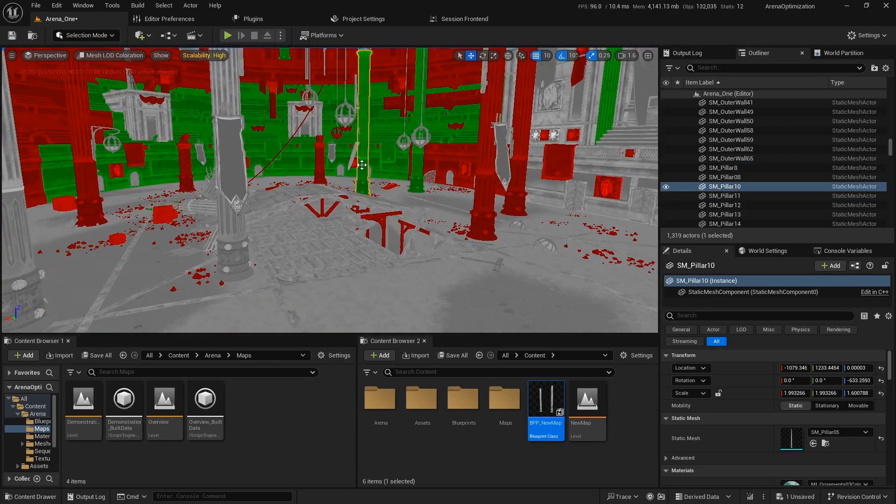
right_click_drag(377, 218, 403, 206)
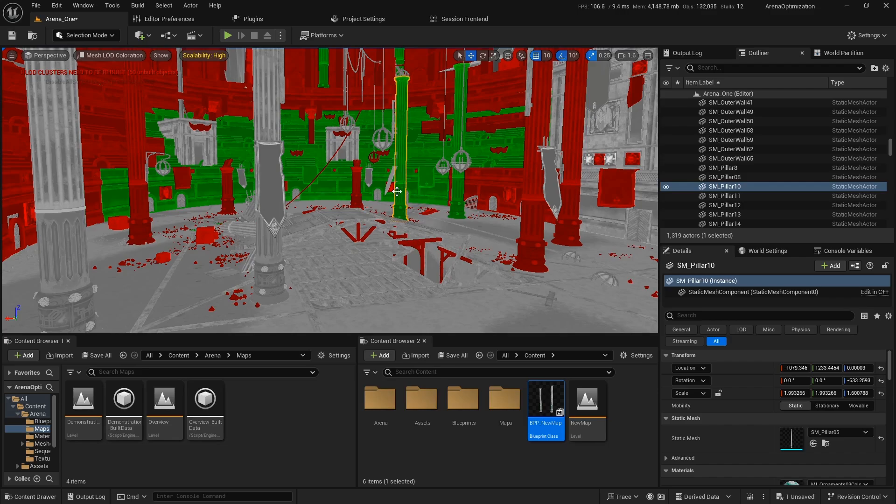
right_click_drag(434, 260, 434, 282)
Select the SM_Tribune75 stands, open their SM_Seats06 mesh and review the LOD 2 section settings.
left_click(372, 257)
left_click(340, 224)
right_click_drag(339, 222, 357, 240)
double_click(792, 439)
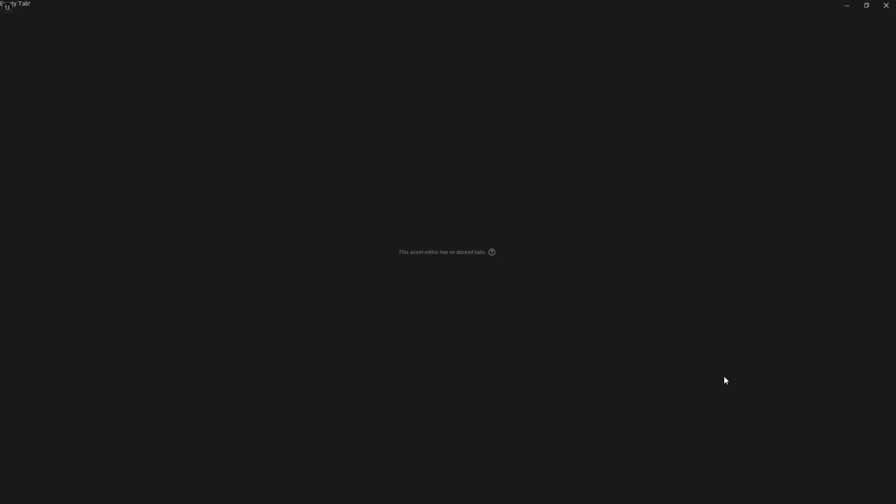
scroll(734, 319, "down", 10)
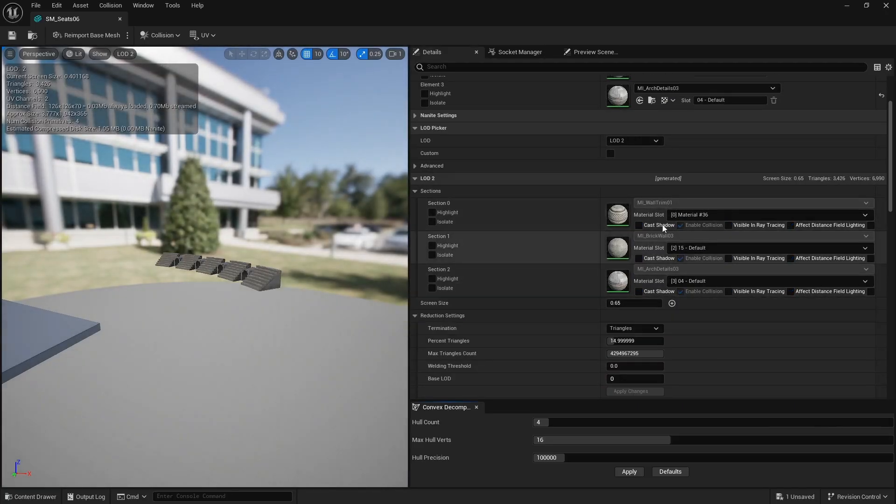
Examine the selected SM_Tribune75 stands from above in the level, then return to the full-size SM_Seats06 mesh editor.
double_click(418, 3)
right_click_drag(384, 254, 415, 200)
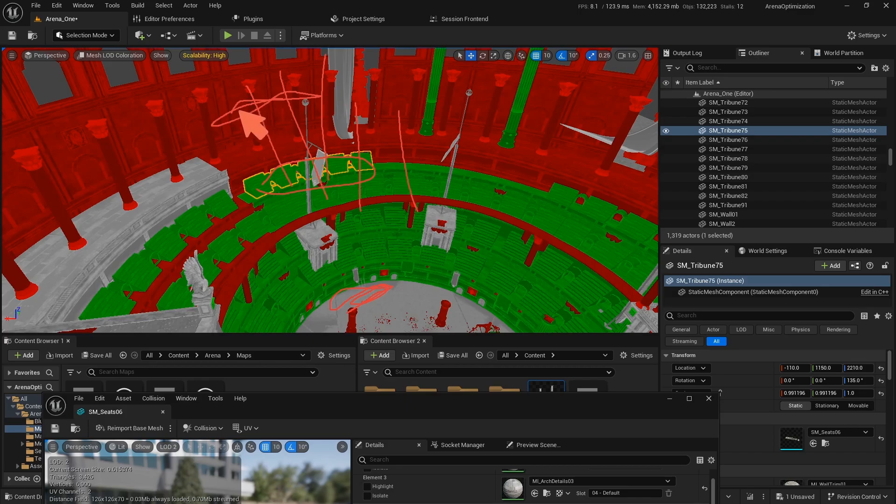
key("Escape")
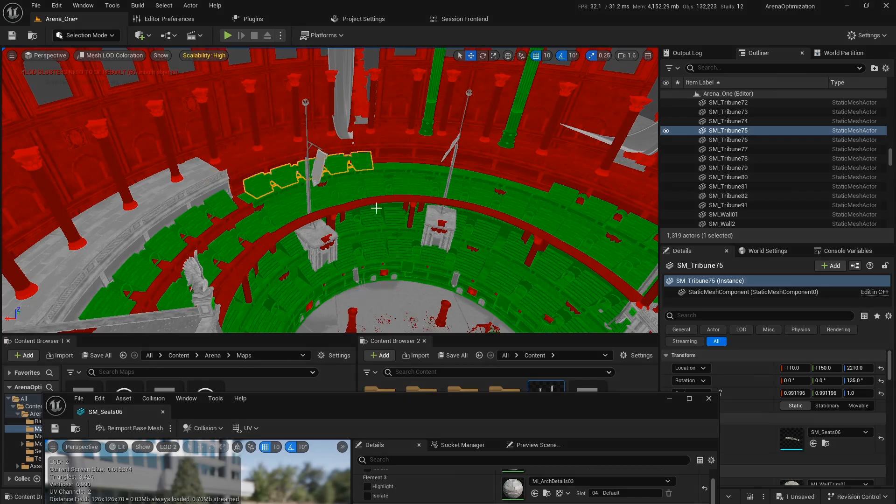
left_click_drag(458, 406, 470, 1)
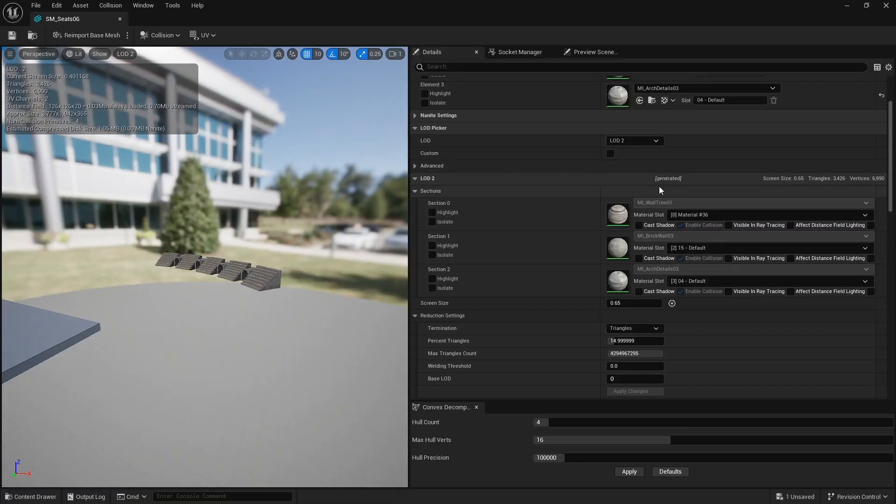
Display LOD 1 of SM_Seats06 to compare its sections and shadow options, then set the preview to LOD Auto.
left_click(632, 141)
left_click(626, 173)
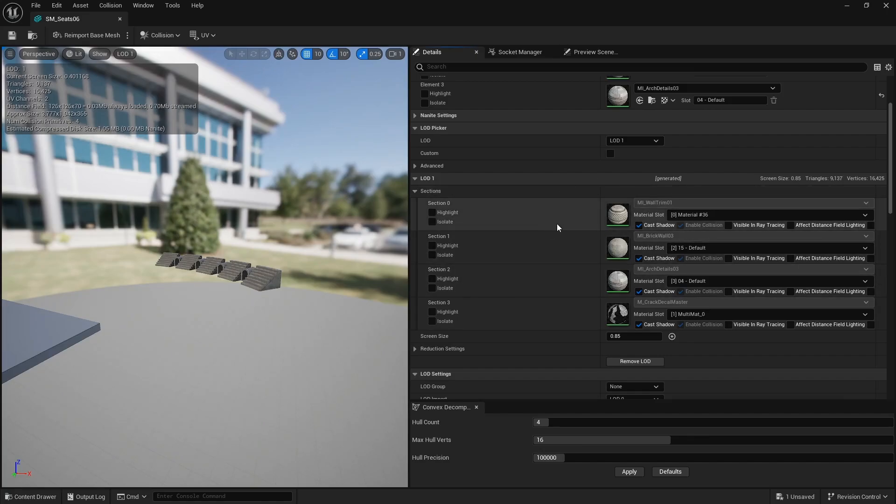
left_click(654, 141)
left_click(649, 152)
scroll(627, 261, "down", 10)
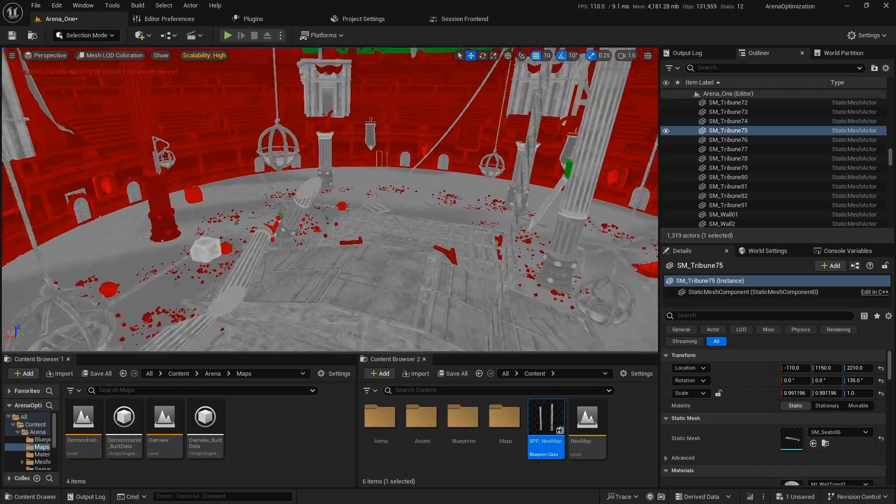
Return to Arena_One and open the level's Texture Stats in a maximized Statistics window.
right_click_drag(178, 98, 165, 94)
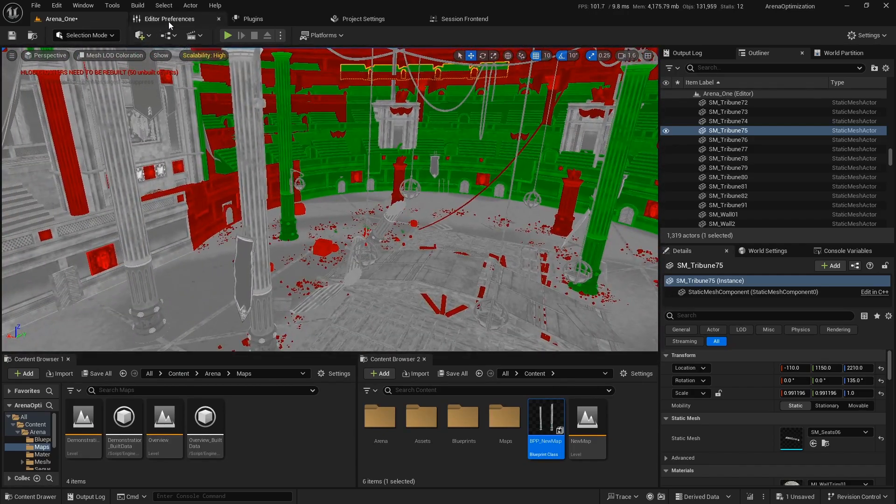
left_click(190, 5)
mouse_move(117, 6)
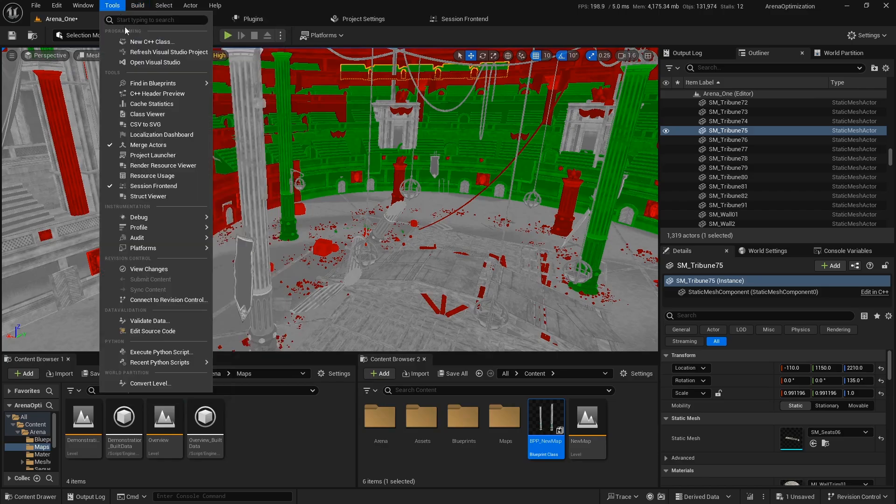
mouse_move(193, 239)
left_click(254, 280)
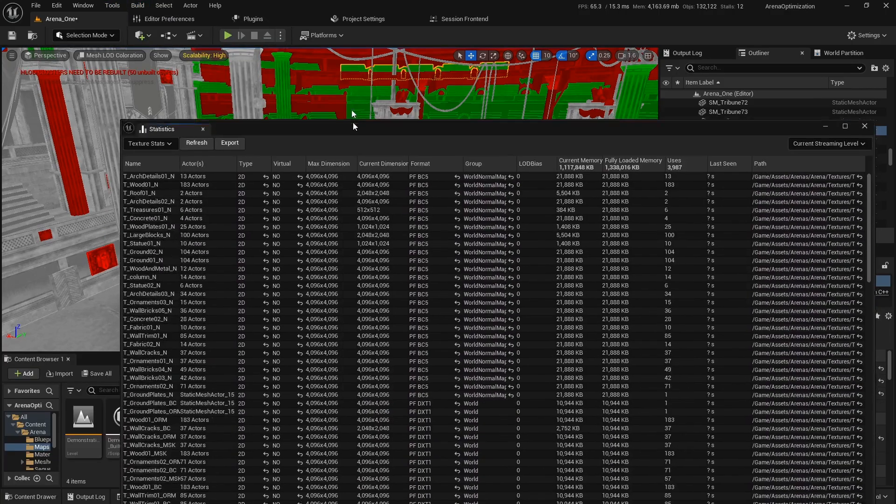
double_click(352, 110)
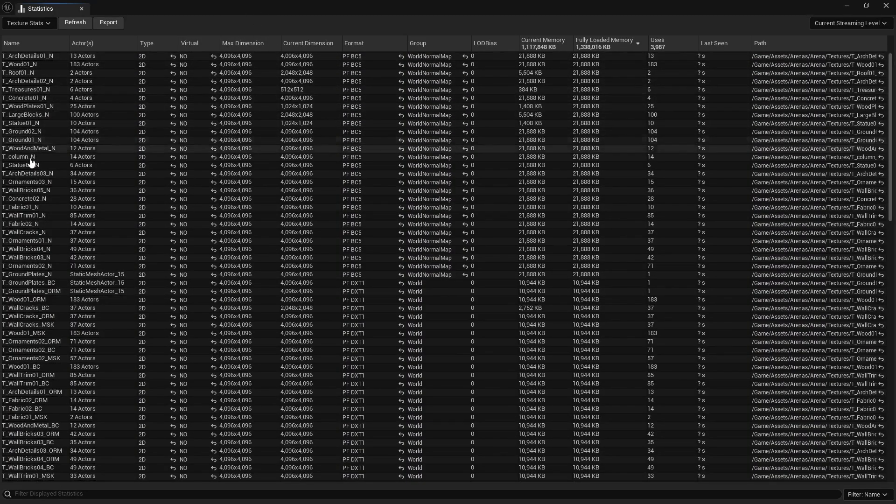
Review the texture list's dimensions, formats, memory use and usage counts from the largest entries to the smaller ones.
scroll(143, 245, "down", 10)
scroll(141, 244, "down", 5)
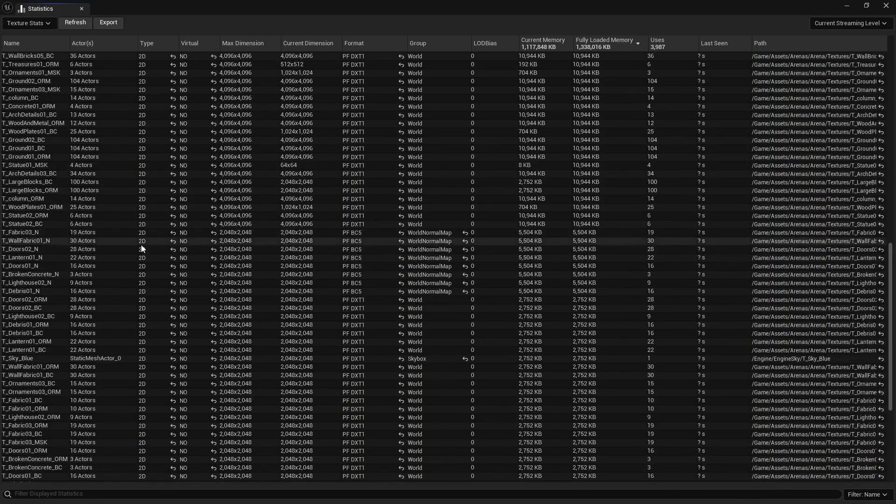
scroll(141, 245, "up", 8)
scroll(141, 245, "up", 12)
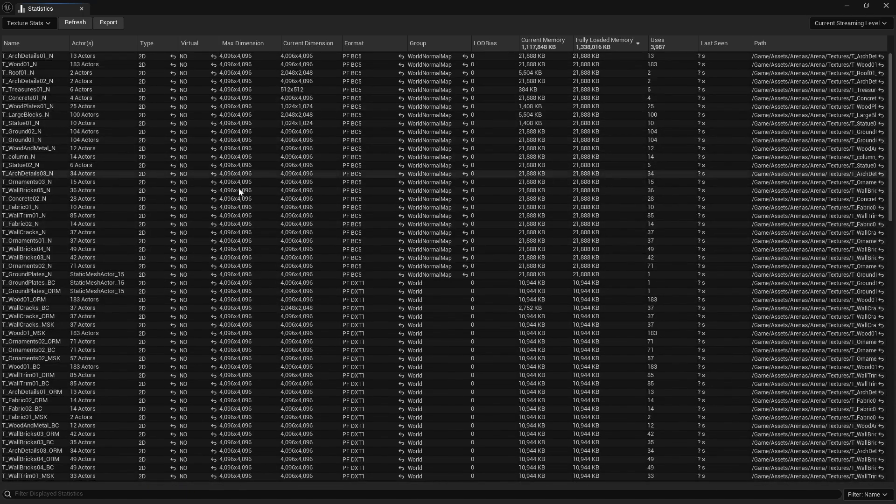
scroll(323, 272, "down", 4)
scroll(323, 271, "up", 4)
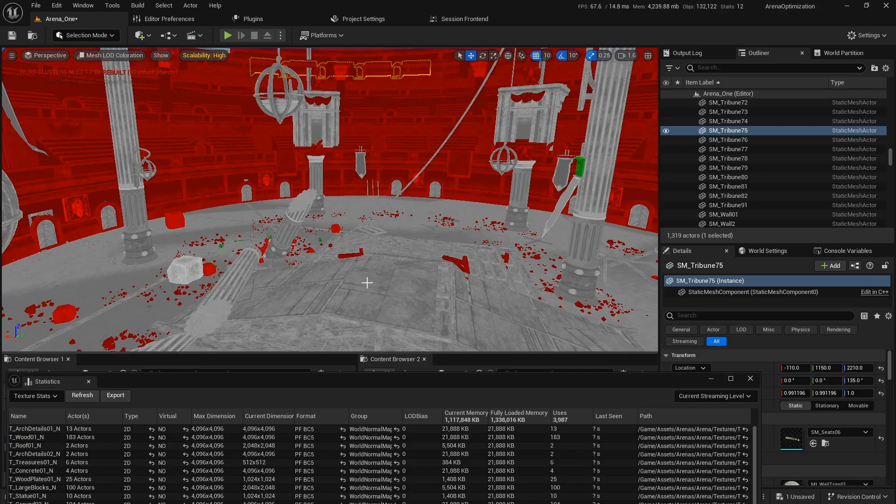
Select SM_Pillar10 in the level, open its SM_Pillar05 mesh and review the Nanite and LOD settings.
left_click(415, 270)
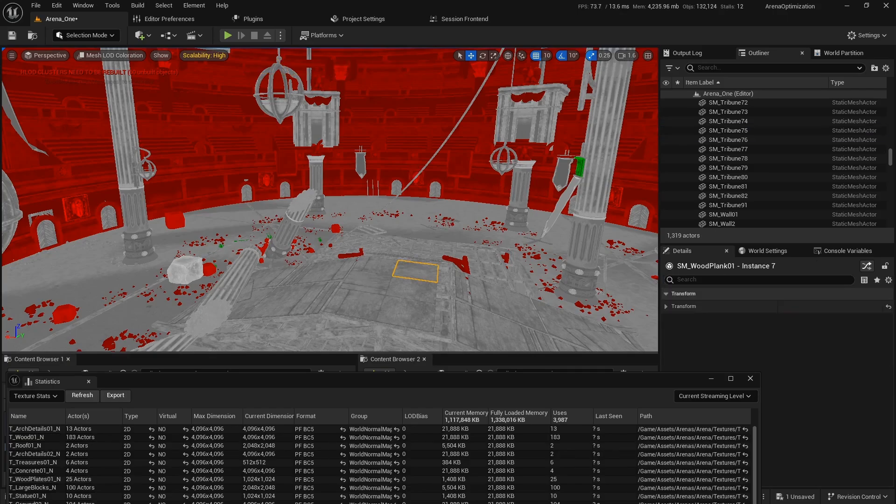
left_click(586, 181)
left_click_drag(656, 381, 626, 375)
double_click(790, 437)
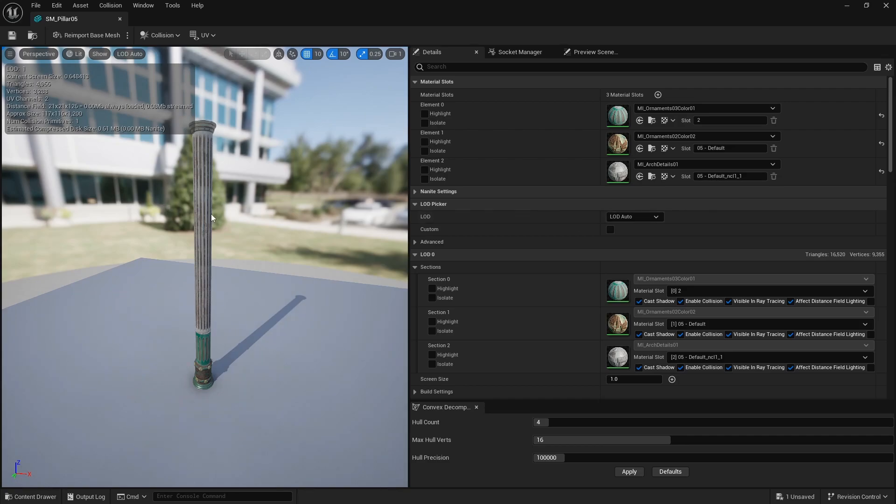
left_click(415, 194)
left_click(414, 194)
scroll(710, 209, "down", 5)
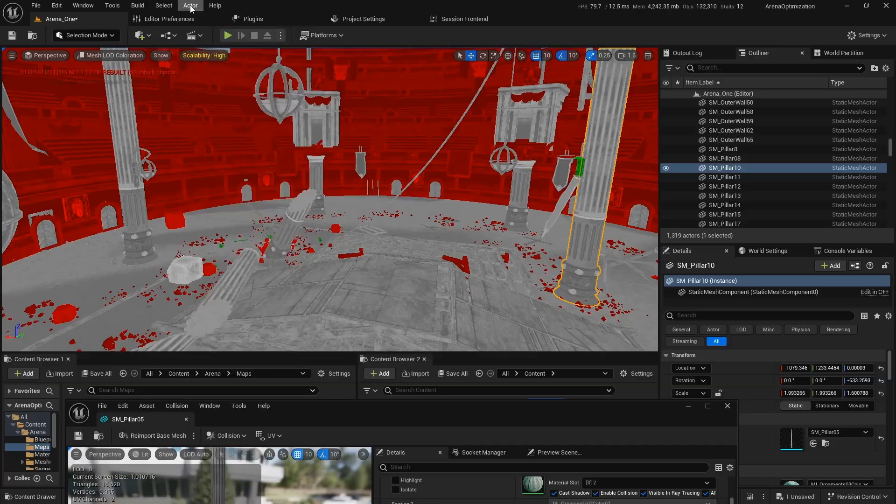
Open the Merge Actors settings for SM_Pillar10, review the Simplify method's proxy and material options, and close them without merging.
left_click(191, 6)
mouse_move(290, 304)
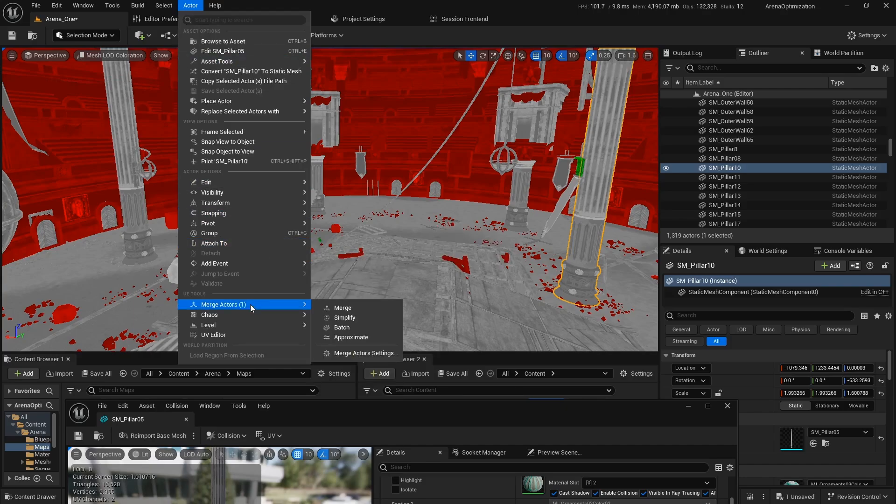
left_click(364, 354)
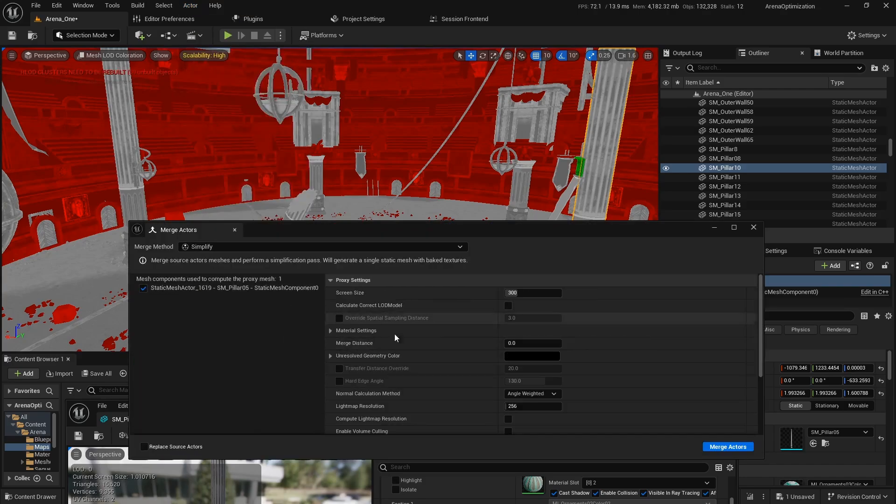
scroll(454, 343, "down", 5)
scroll(455, 342, "down", 3)
left_click(331, 312)
scroll(440, 357, "down", 4)
scroll(440, 358, "up", 5)
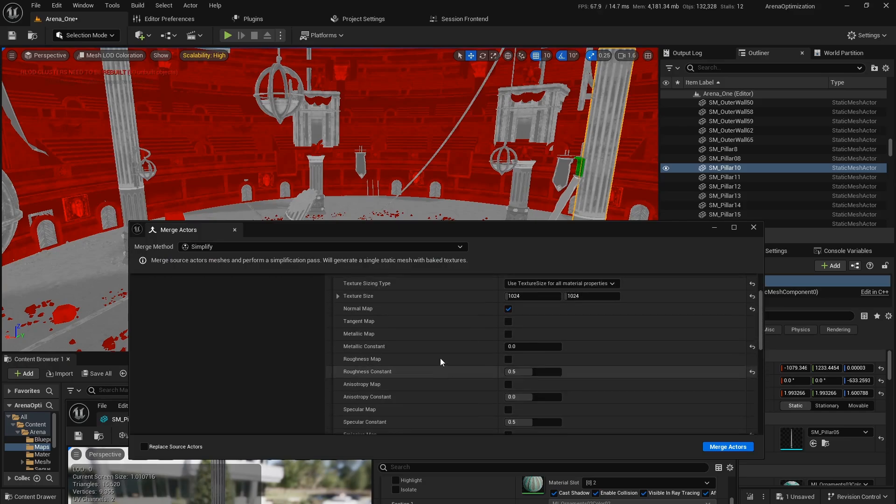
left_click(312, 247)
left_click(313, 247)
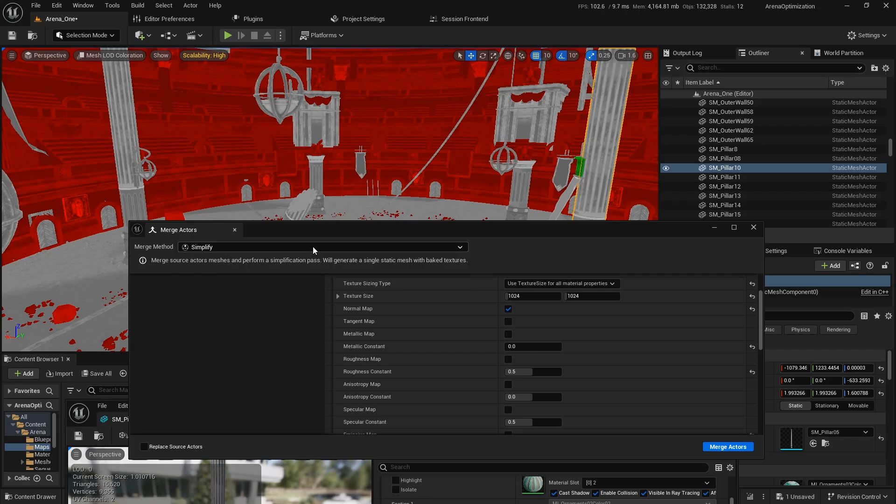
left_click(234, 230)
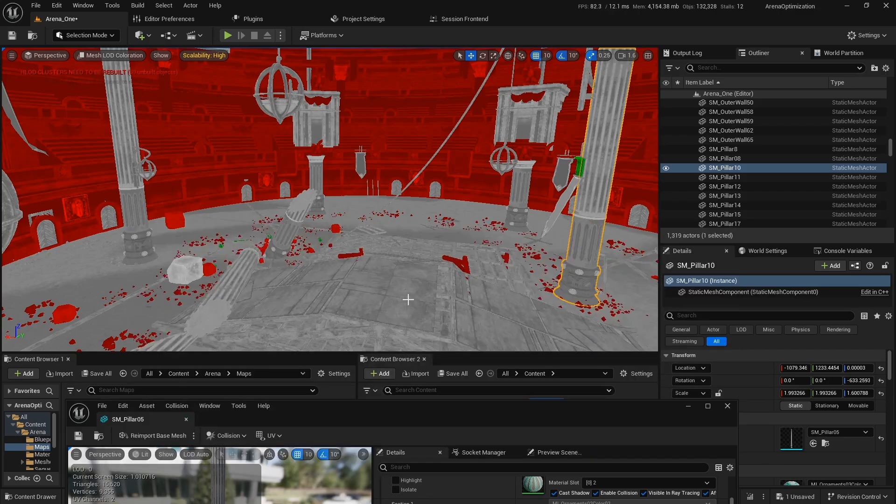
Select the SM_Tribune34 stands in the level and review the materials assigned to their mesh.
key("f")
mouse_move(343, 271)
right_mouse_down()
mouse_move(299, 278)
mouse_move(343, 271)
right_mouse_up()
left_click(292, 102)
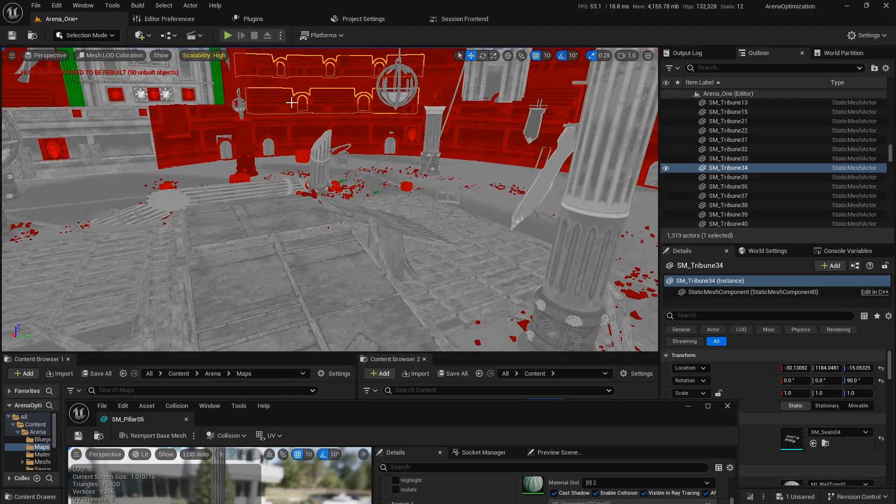
scroll(817, 415, "down", 5)
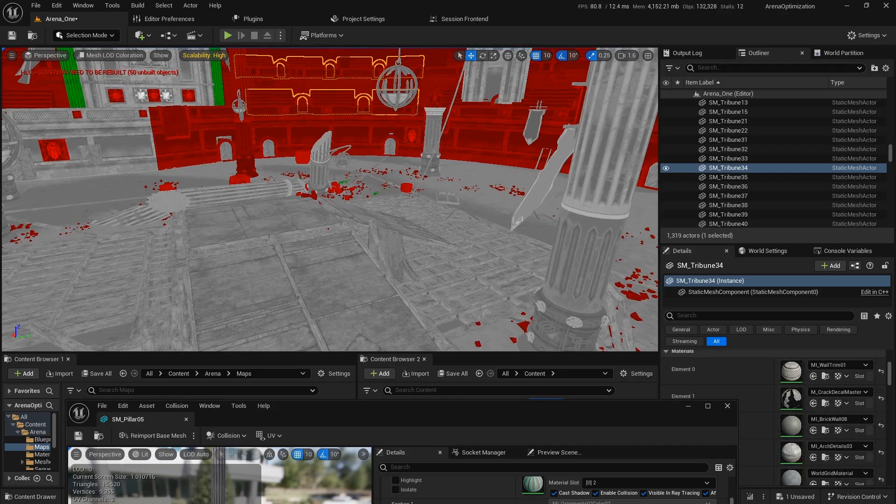
Frame SM_Tribune34, switch the level view to Lit and inspect the stands' geometry and materials from several angles.
key("f")
left_click(111, 55)
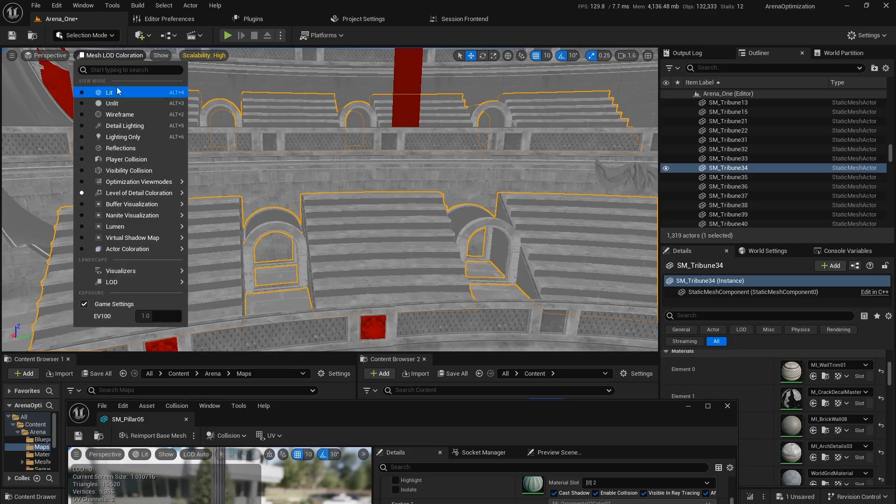
left_click(101, 90)
right_click_drag(355, 201, 257, 208)
scroll(824, 416, "down", 1)
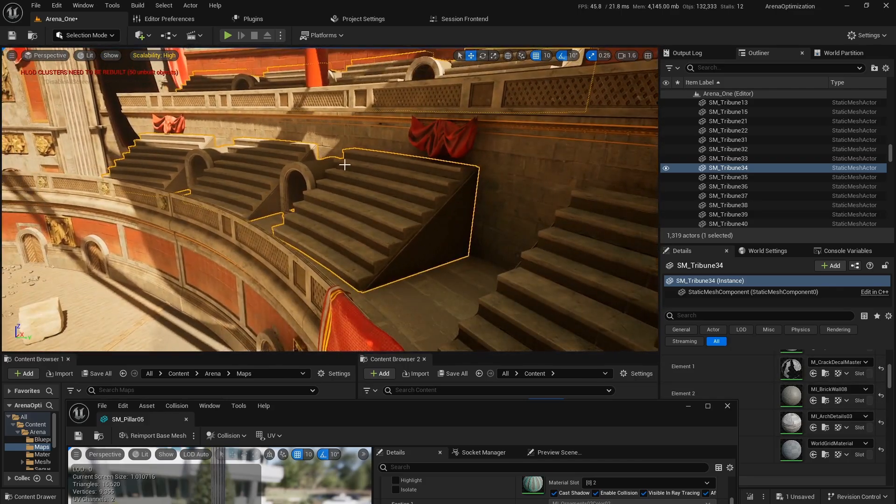
right_click_drag(345, 165, 330, 194)
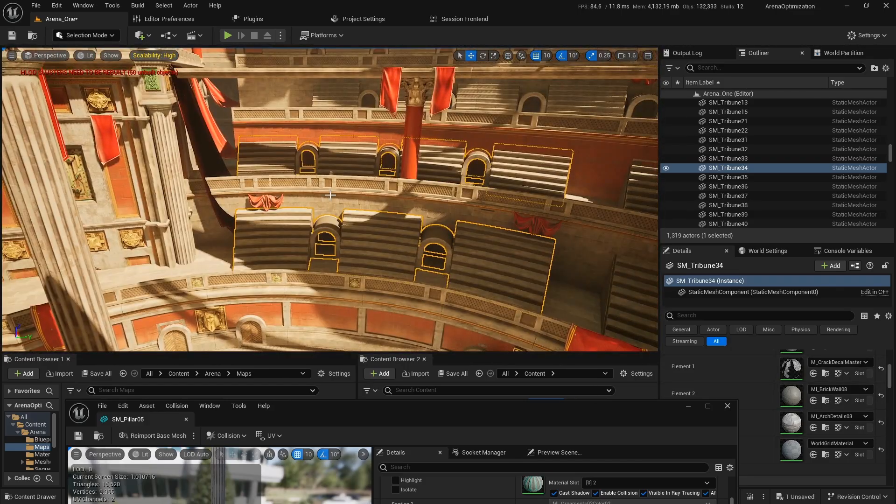
right_click_drag(443, 235, 551, 271)
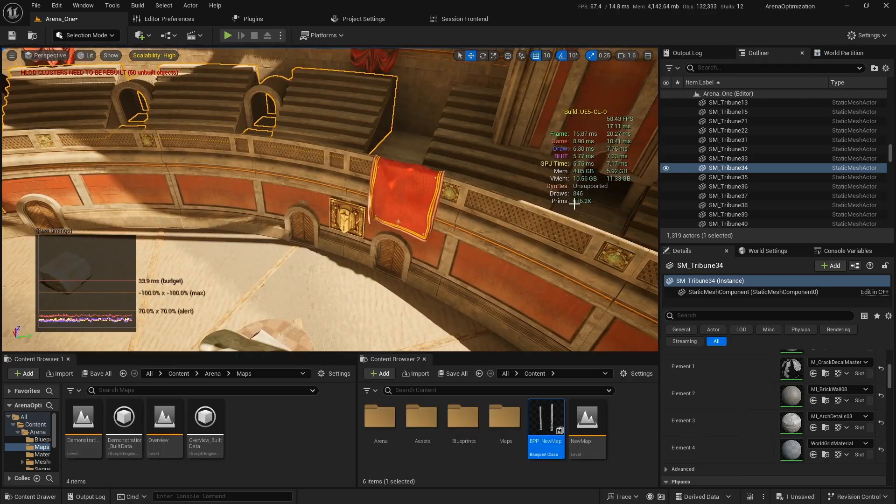
mouse_move(519, 217)
right_mouse_down()
mouse_move(525, 229)
mouse_move(532, 220)
right_mouse_up()
right_click_drag(629, 334, 607, 346)
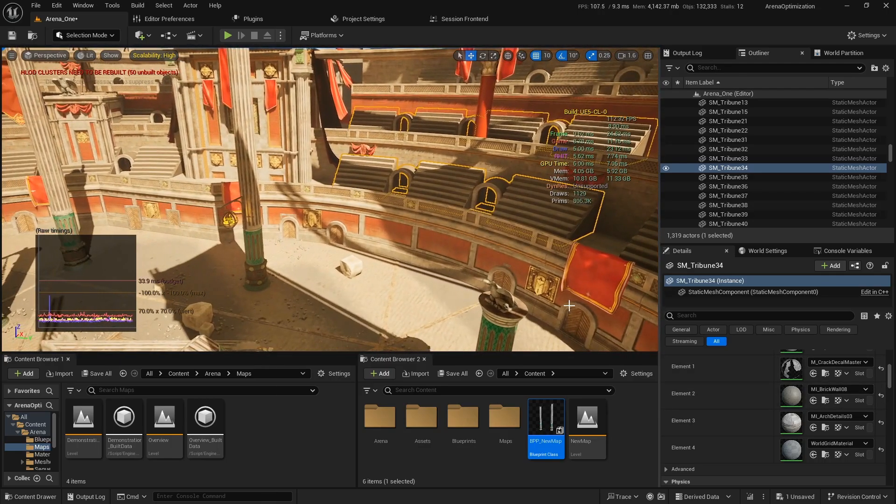
right_click_drag(500, 243, 504, 266)
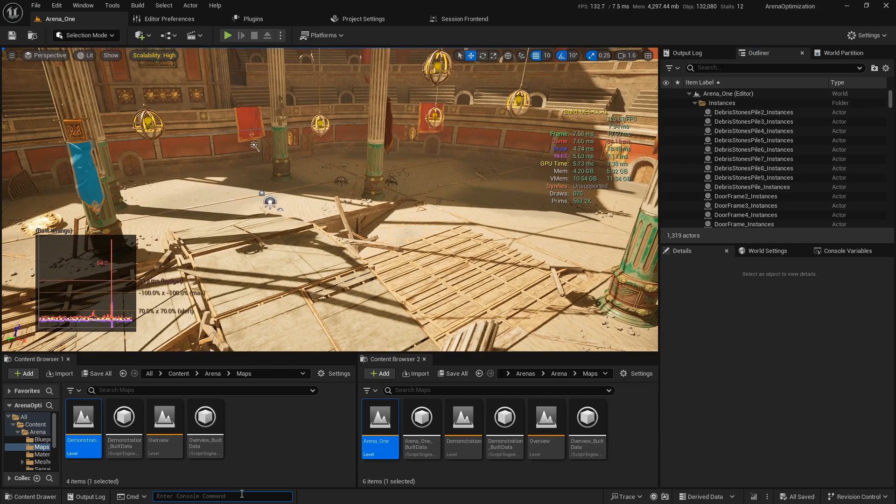
Run the stat unit console command to toggle the unit timing statistics in the level view.
left_click(242, 496)
key("Up")
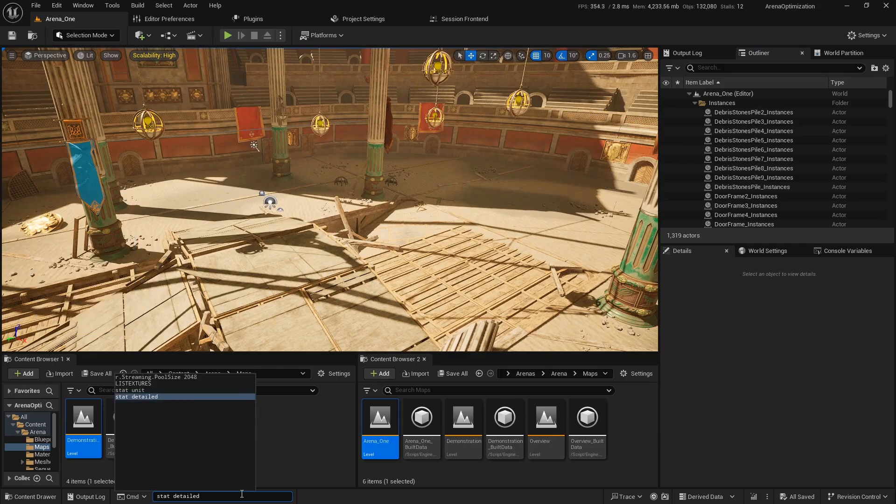
key("BackSpace")
key("BackSpace")
key("BackSpace")
key("BackSpace")
key("BackSpace")
key("BackSpace")
key("BackSpace")
key("BackSpace")
type("unit")
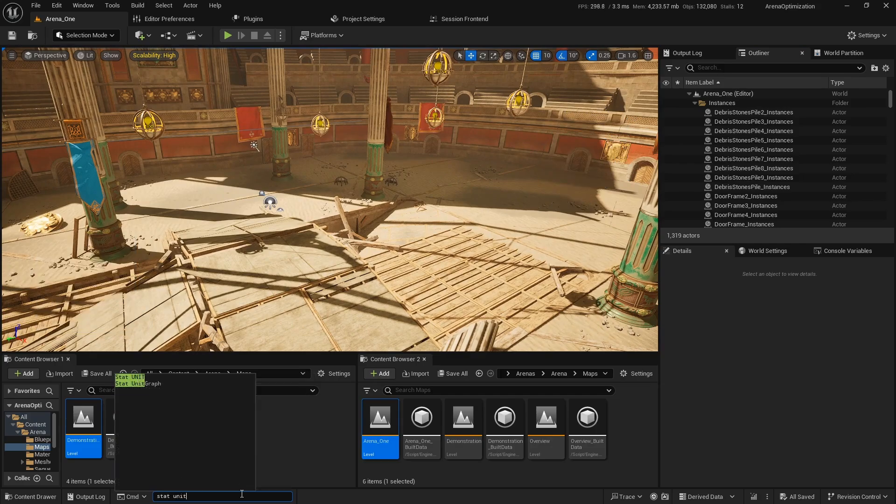
key("Return")
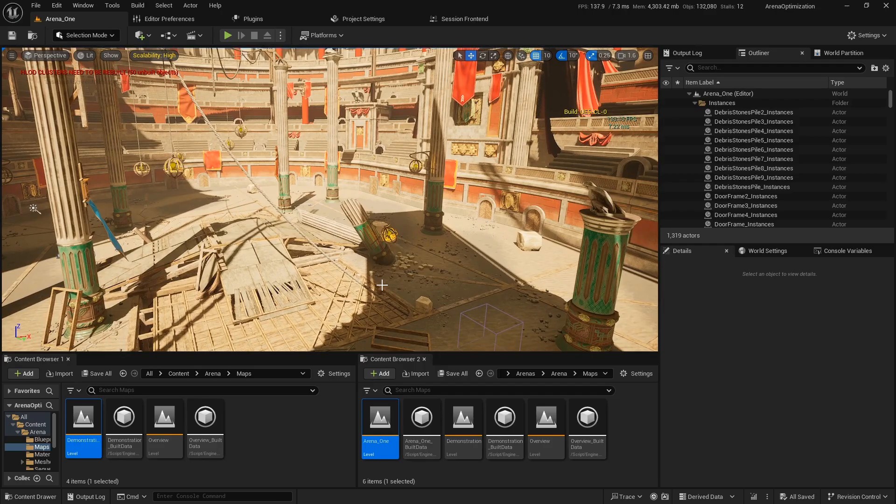
Fly through the arena and examine its pillars, stands and debris alongside the frame rate from different viewpoints.
right_click_drag(476, 279, 446, 274)
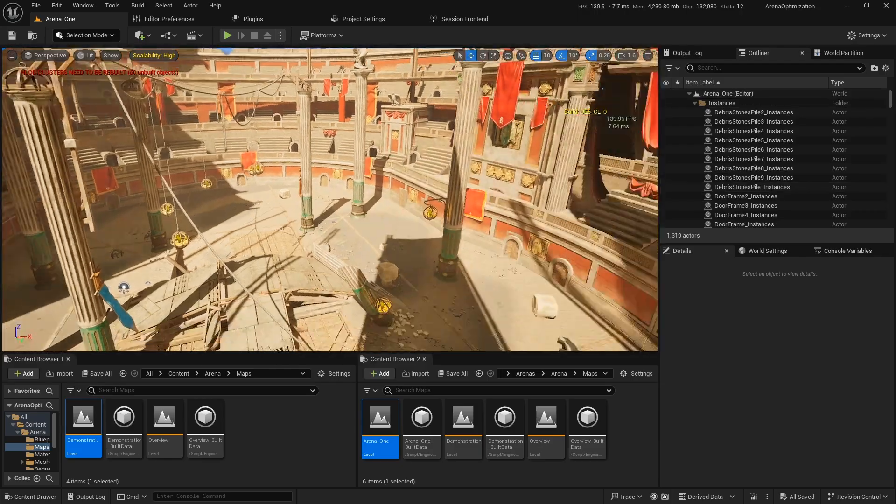
right_click_drag(330, 200, 266, 210)
right_click_drag(498, 254, 542, 253)
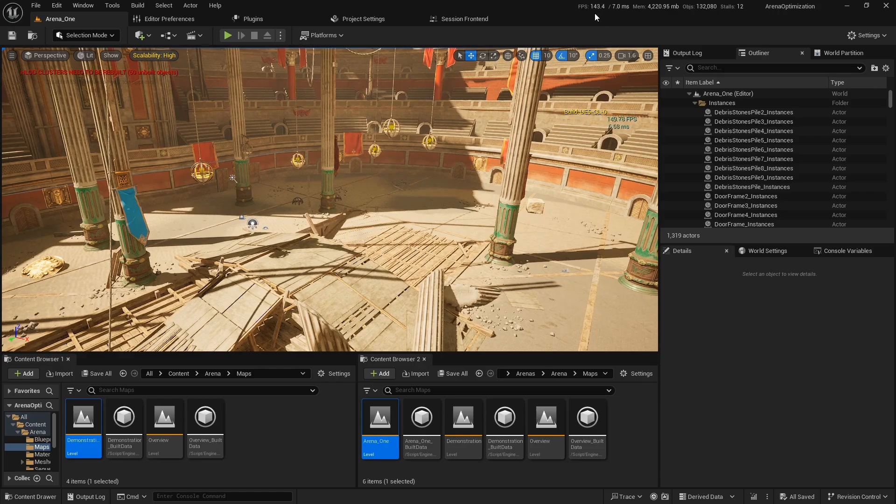
key("w")
right_click_drag(429, 154, 444, 201)
key("s")
key("w")
key("d")
key("s")
key("s")
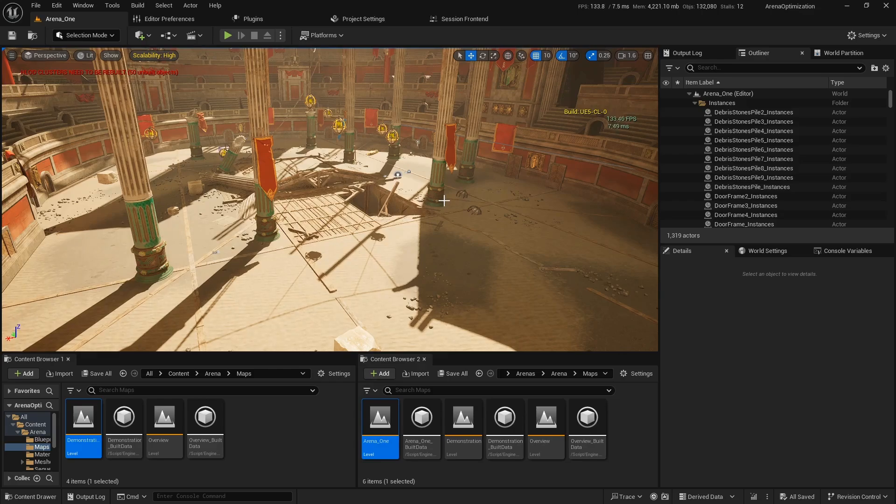
key("w")
right_click_drag(428, 205, 391, 224)
key("s")
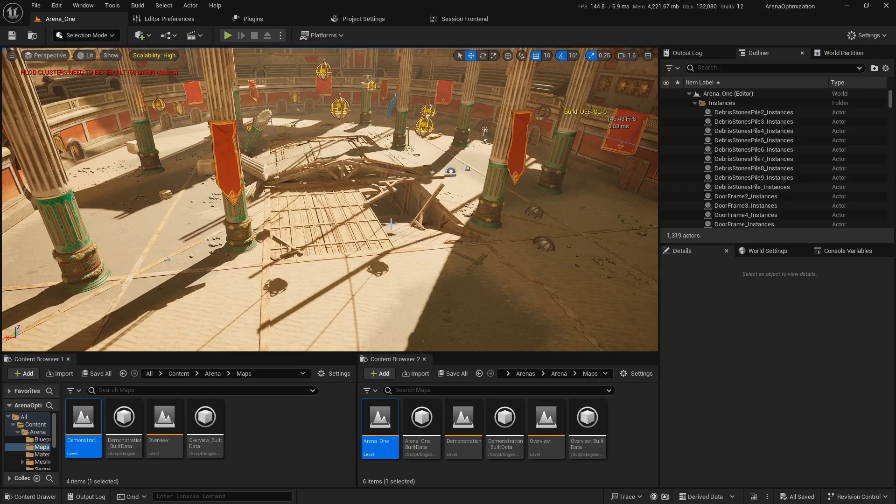
key("w")
right_click_drag(405, 216, 457, 221)
key("s")
key("w")
key("w")
key("s")
key("d")
key("w")
key("s")
key("w")
key("s")
key("s")
key("w")
key("s")
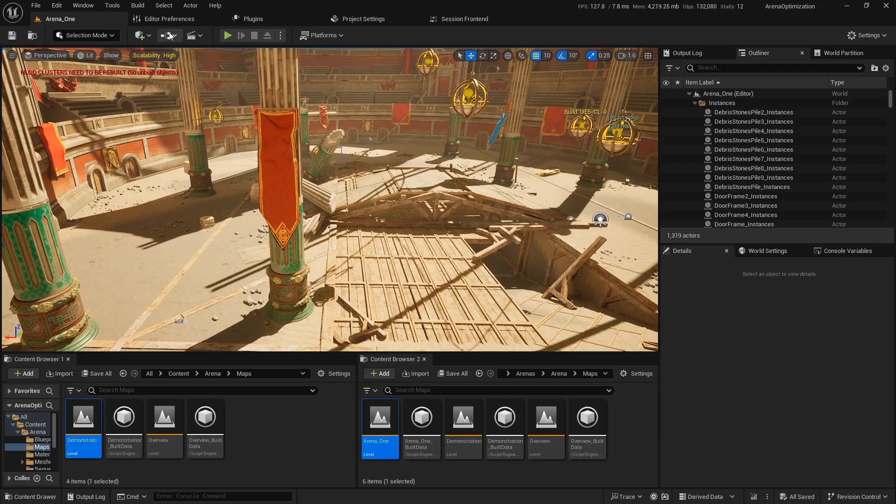
Open the Hierarchical LOD Outliner and review the original and reduced triangle counts of the LODLevel - 0 clusters.
left_click(98, 8)
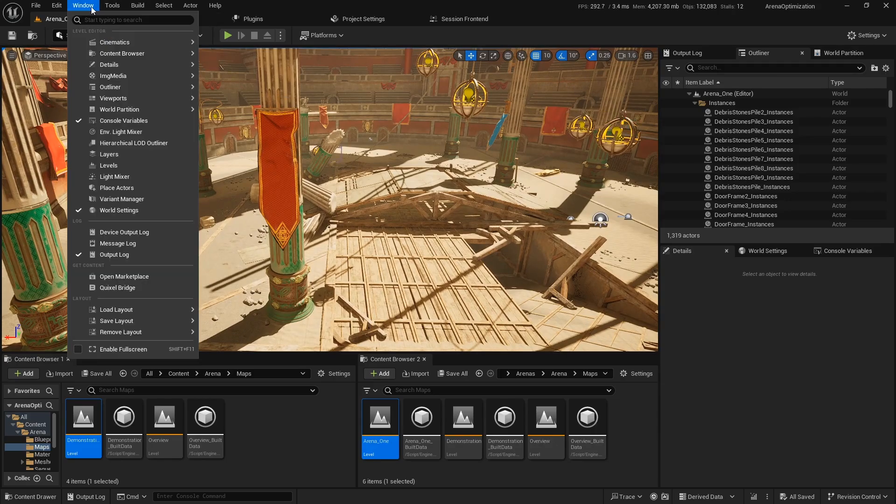
left_click(150, 144)
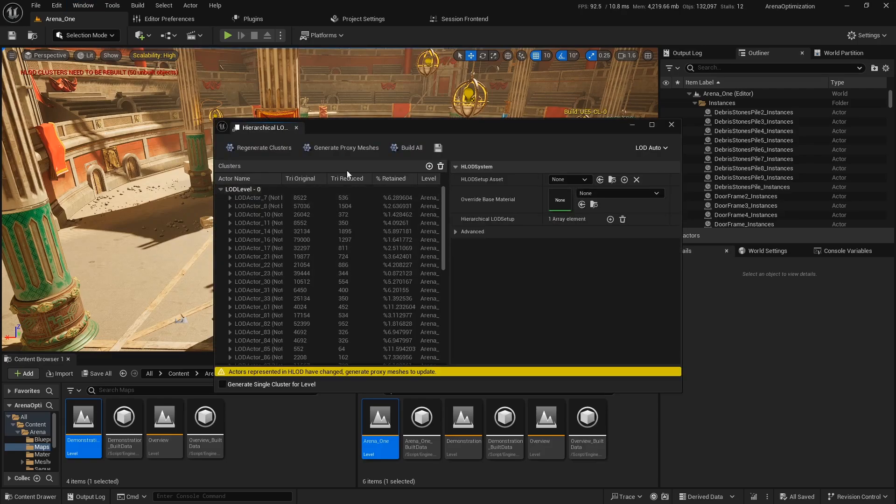
left_click_drag(356, 133, 450, 180)
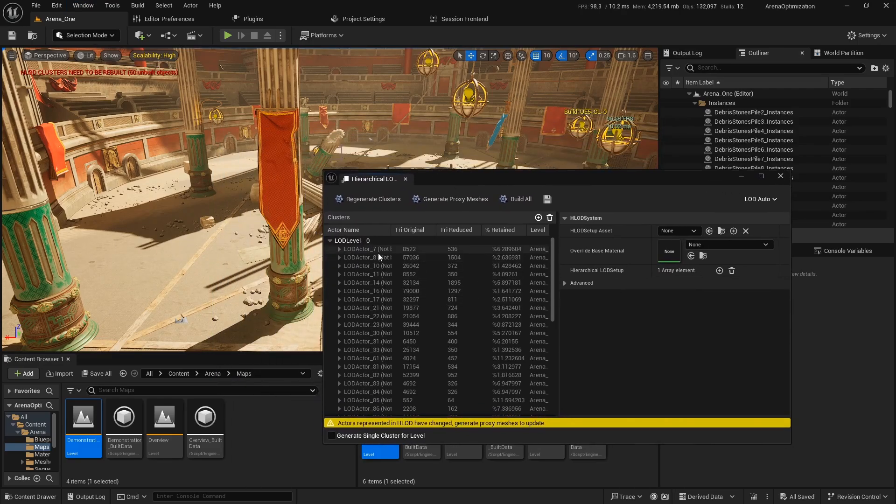
left_click_drag(478, 183, 503, 181)
scroll(478, 277, "down", 10)
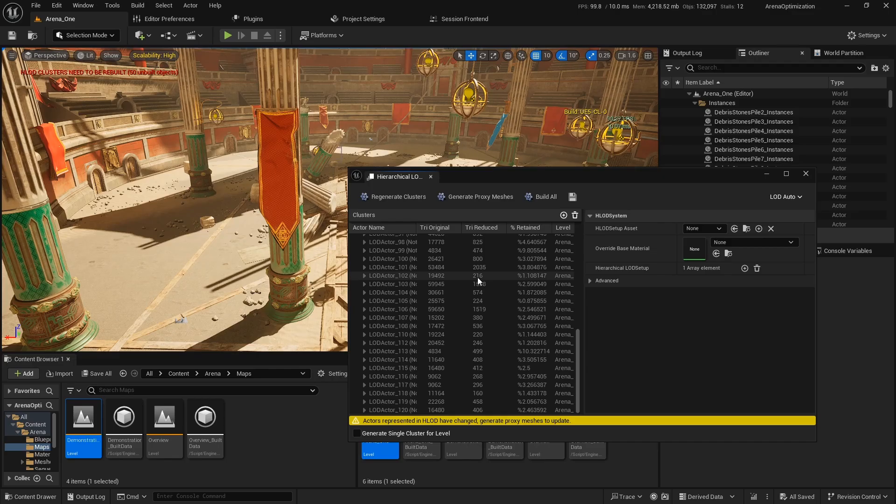
Focus the level view on the LODActor_102 cluster and inspect its bounds around the stands.
double_click(477, 277)
left_click_drag(467, 181, 413, 306)
right_click_drag(327, 186, 466, 176)
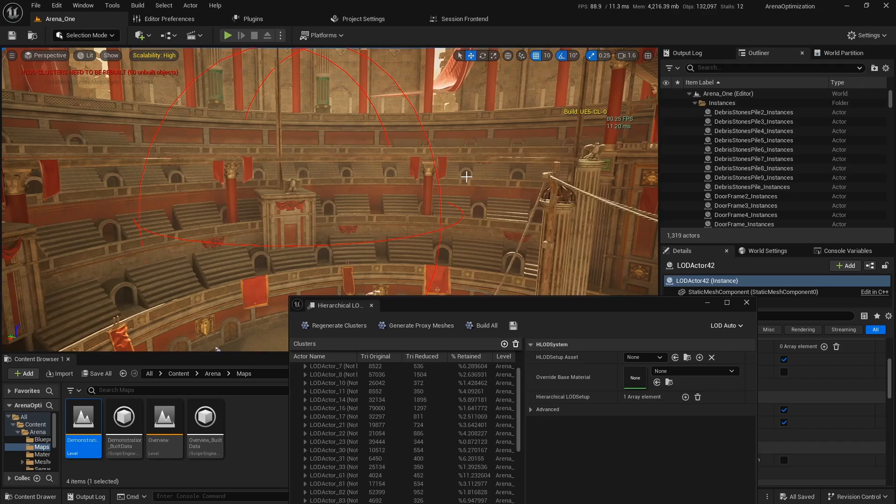
left_click_drag(476, 306, 391, 225)
Select the LODActor_81 cluster and expand the advanced HLODSystem settings, including HLOD Baking Transform.
left_click(353, 403)
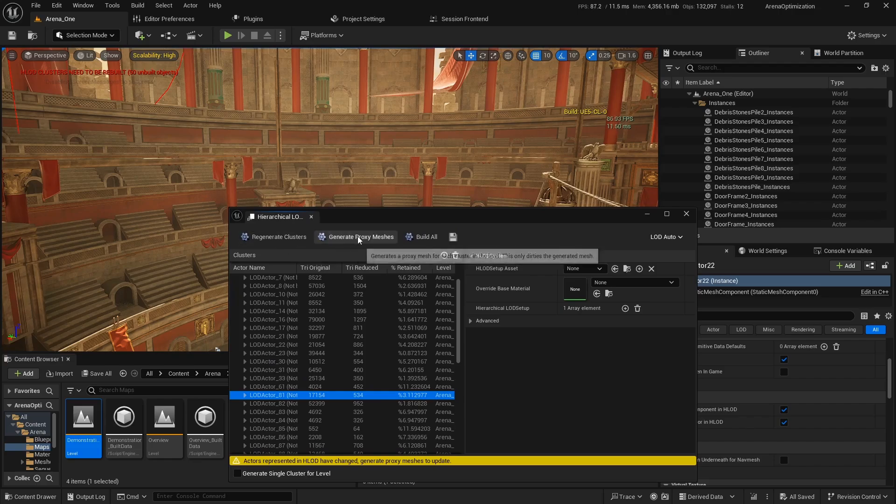
left_click(487, 321)
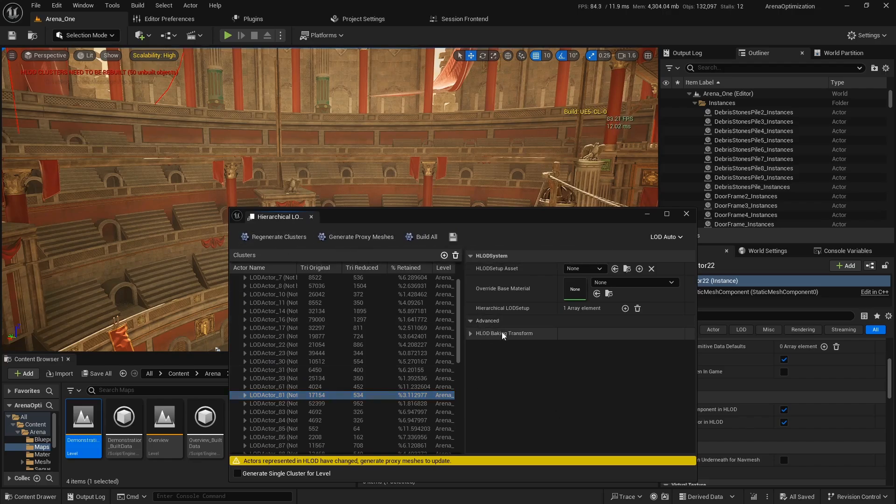
left_click(471, 333)
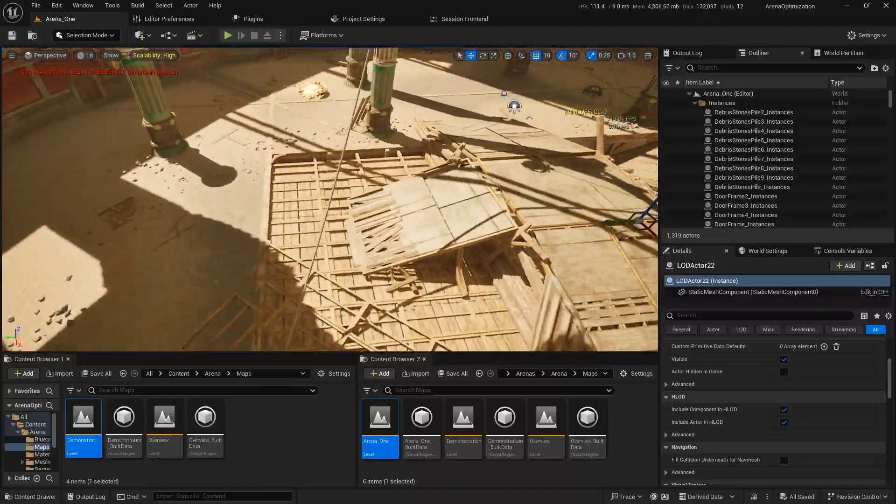
right_click_drag(330, 199, 472, 140)
right_click_drag(420, 205, 477, 225)
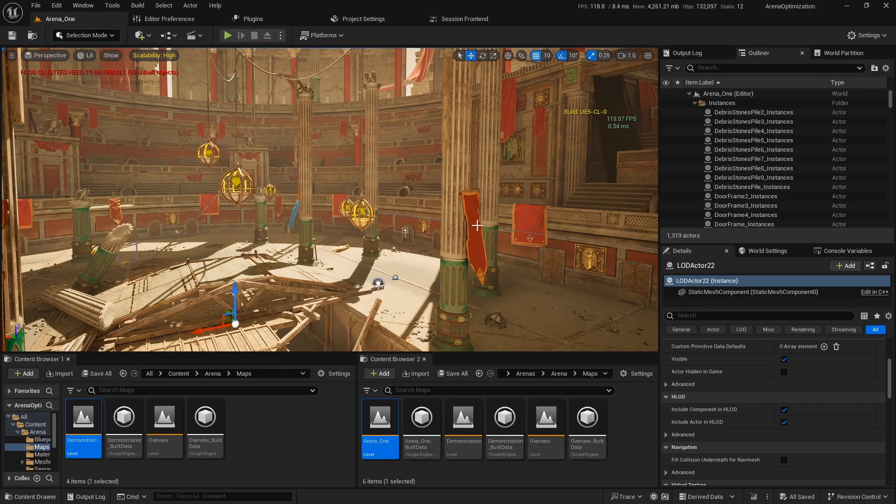
right_click_drag(489, 195, 584, 213)
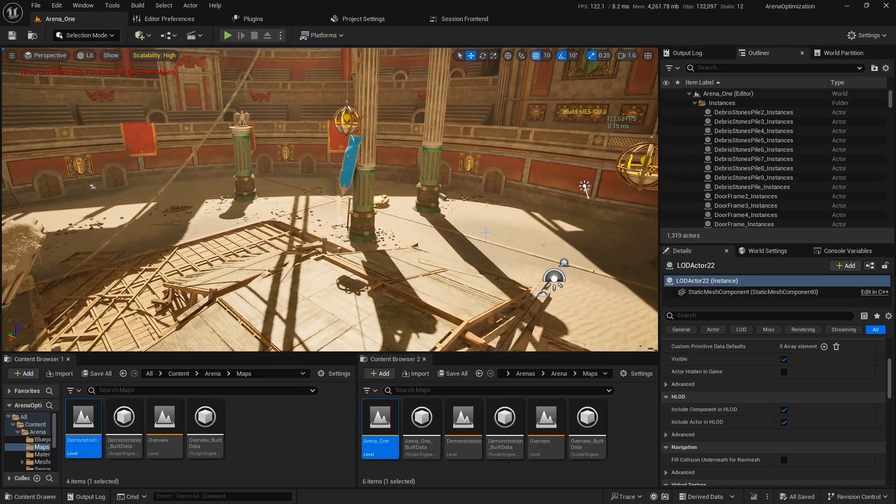